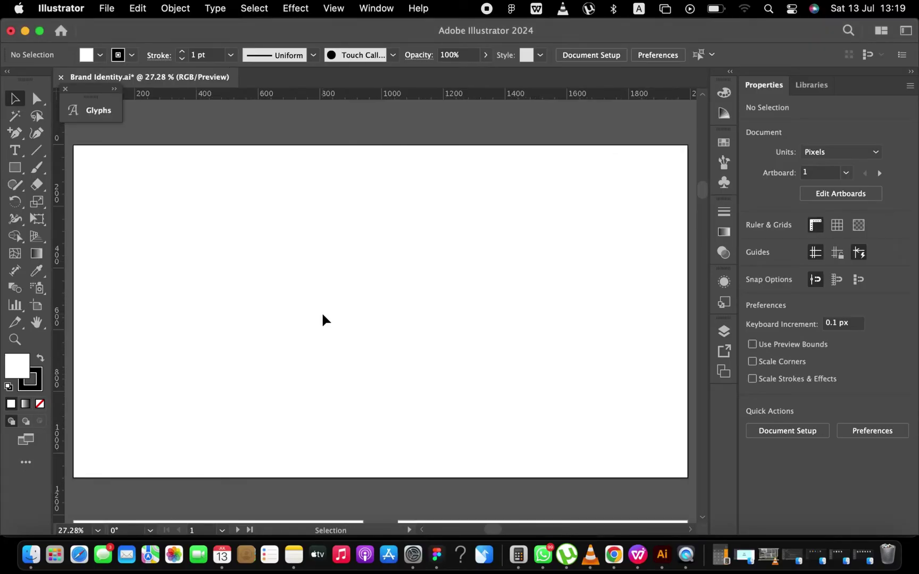
Create a three-point star as a triangle about 625 × 542 px and position it on the artboard
left_click_drag(15, 167, 115, 237)
left_click(366, 308)
type("3")
key("Return")
key("v")
left_click_drag(373, 315, 384, 400)
left_click_drag(391, 340, 414, 335)
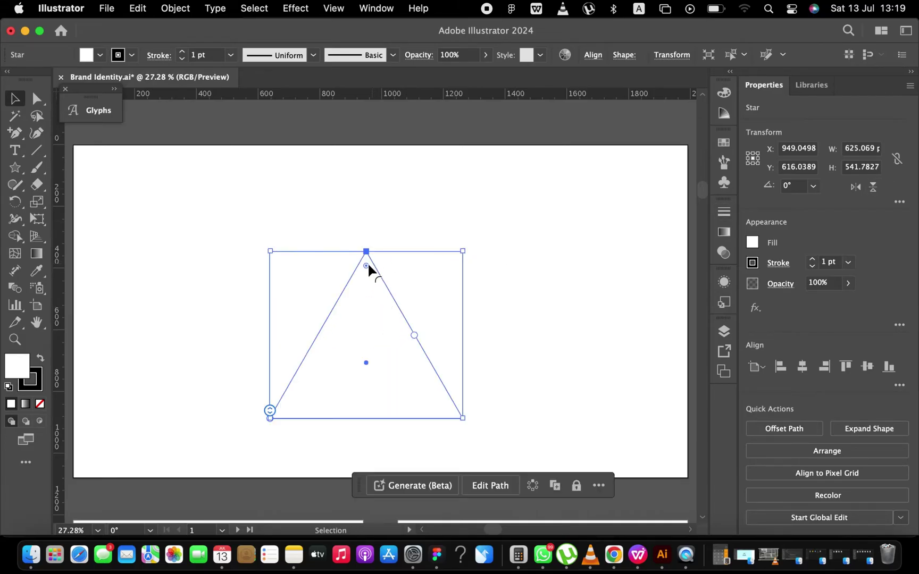
Round the triangle's corners and thicken its stroke to 100 pt, placing it near the artboard's middle
left_click_drag(366, 265, 376, 293)
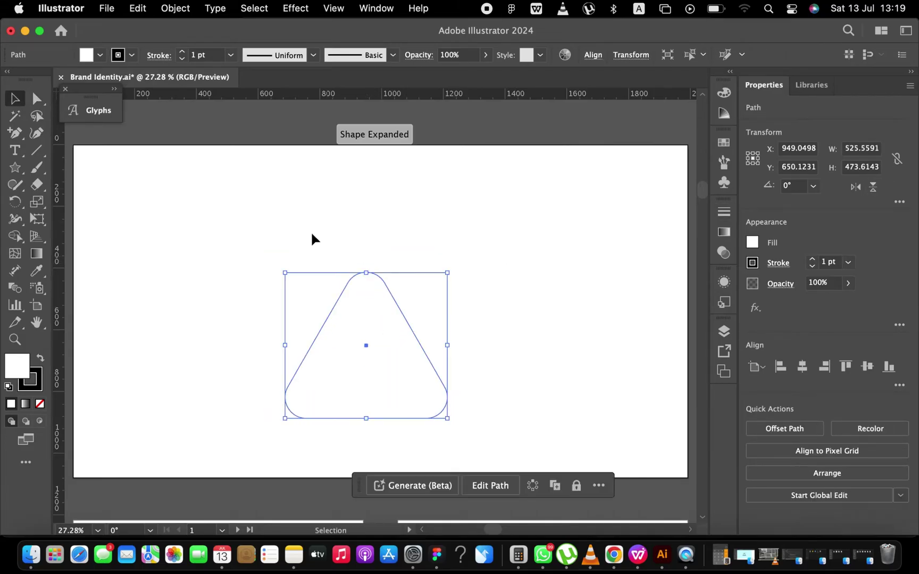
left_click(232, 56)
left_click(251, 260)
left_click(232, 56)
left_click(252, 338)
left_click(234, 57)
left_click(254, 402)
left_click_drag(414, 340, 403, 291)
left_click(175, 8)
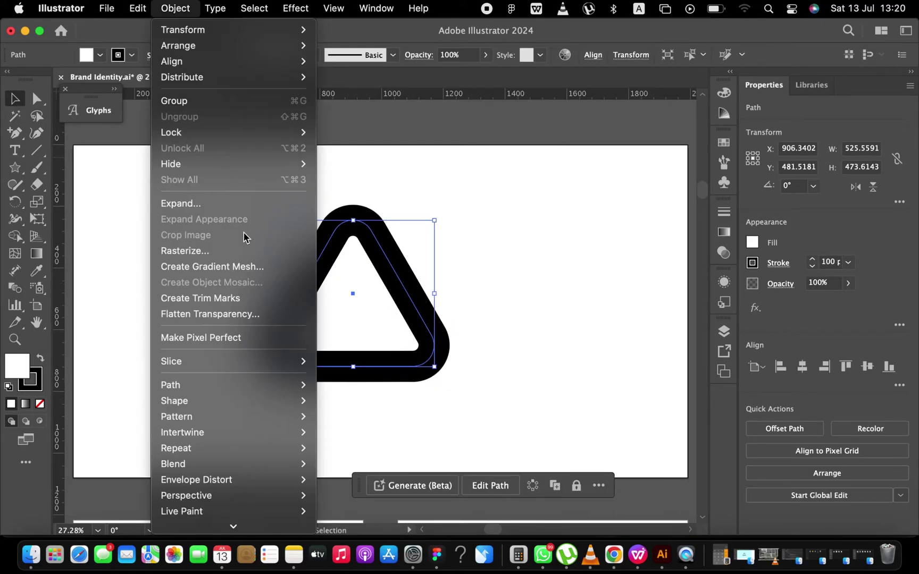
mouse_move(213, 384)
left_click(359, 358)
key("super+z")
Remove the triangle's fill and convert its thick stroke into an outlined compound path
key("slash")
left_click(175, 8)
mouse_move(213, 385)
left_click(402, 365)
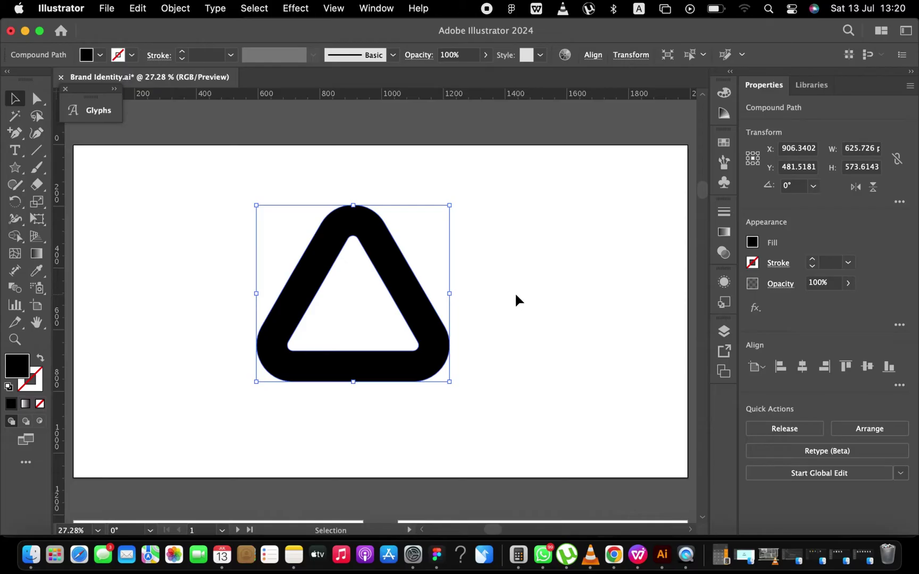
left_click_drag(456, 290, 450, 349)
left_click(448, 352)
key("super+z")
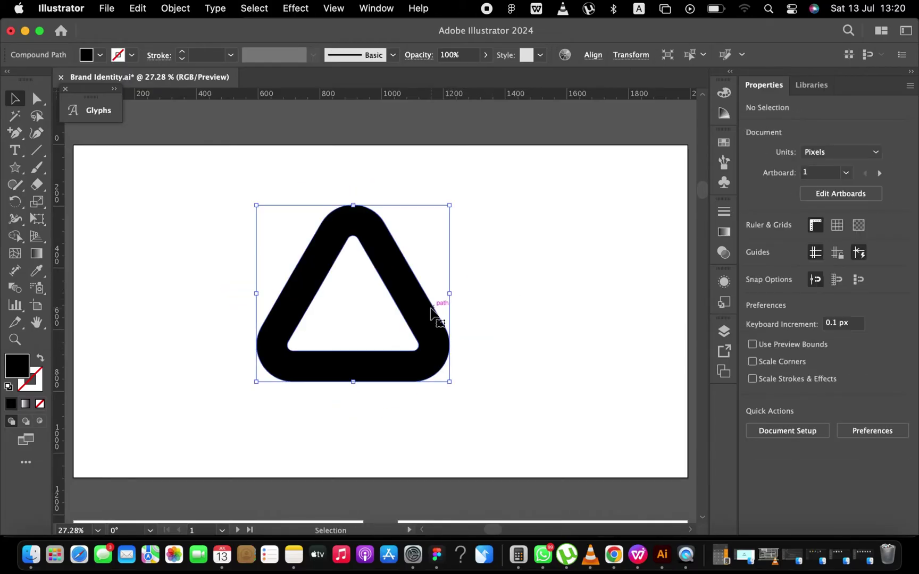
Show the triangle ring as thin outlines and draw a curved dividing line across its lower-right corner with the Pen tool
key("super+y")
left_click(318, 363)
scroll(318, 363, "up", 5)
key("p")
left_click(565, 321)
left_click_drag(554, 419, 519, 463)
left_click(115, 271, "super")
scroll(273, 414, "up", 3)
scroll(273, 414, "left", 1)
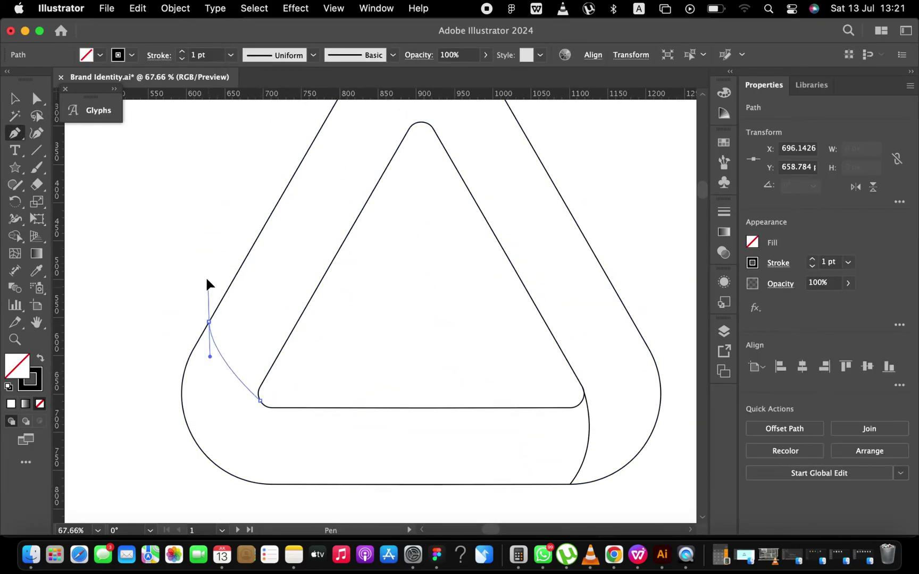
left_click(193, 260, "super")
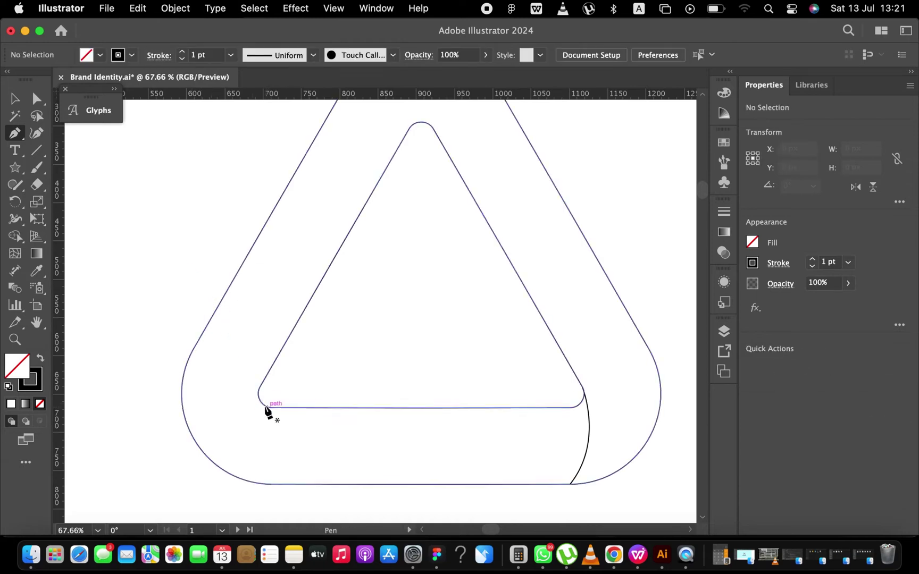
Draw a curved dividing line from the inner lower-left corner to the ring's outer left edge
scroll(266, 410, "up", 3)
left_click(258, 388)
scroll(201, 293, "up", 2)
left_click_drag(198, 301, 184, 201)
key("v")
scroll(184, 201, "up", 8)
scroll(249, 209, "down", 3)
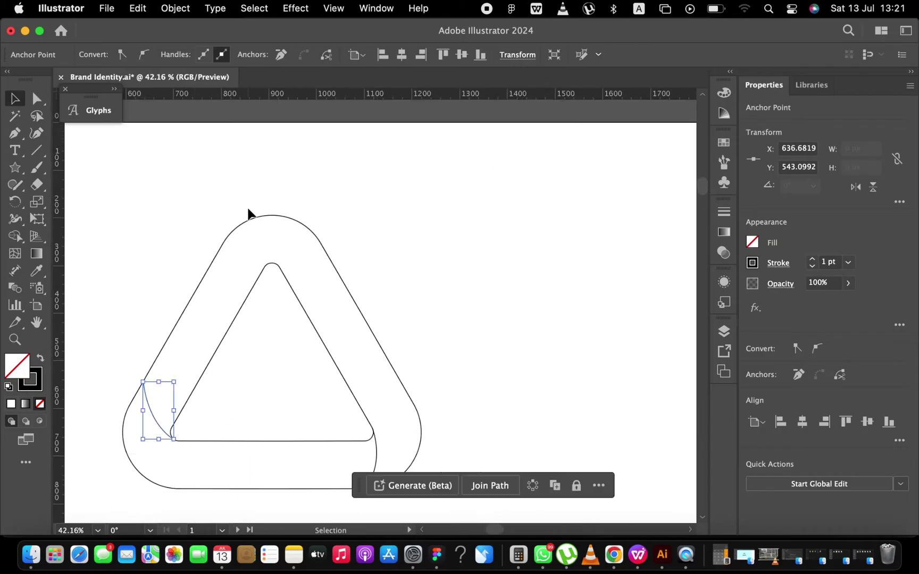
Try a curved dividing line from the inner apex to the ring's outer right edge
key("p")
scroll(341, 271, "up", 3)
left_click(336, 283)
left_click_drag(428, 310, 473, 351)
key("v")
left_click(507, 363)
scroll(488, 353, "down", 3)
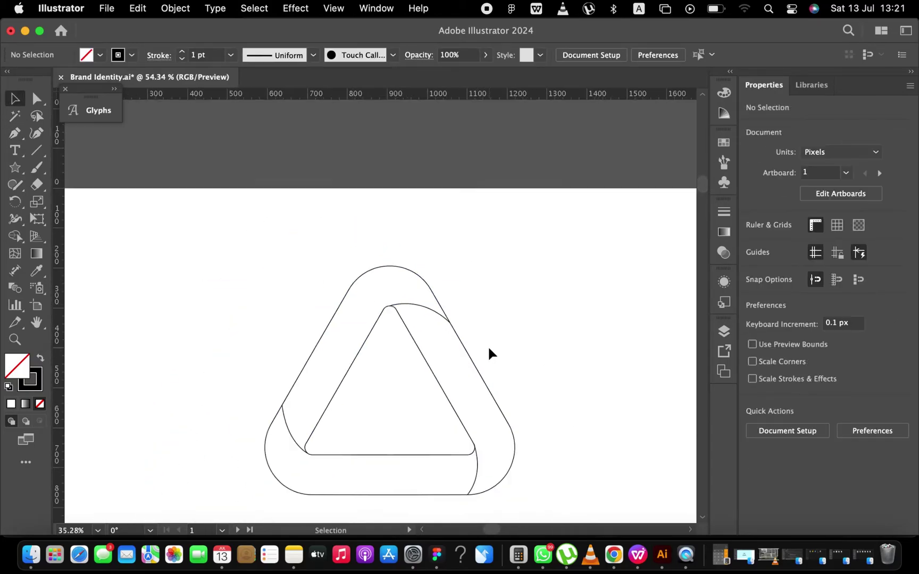
Delete the curved dividing line at the top of the ring
scroll(431, 308, "up", 3)
left_click(431, 308)
key("Delete")
Redraw the top dividing curve from just left of the inner apex to the ring's outer right edge
key("p")
left_click(355, 306)
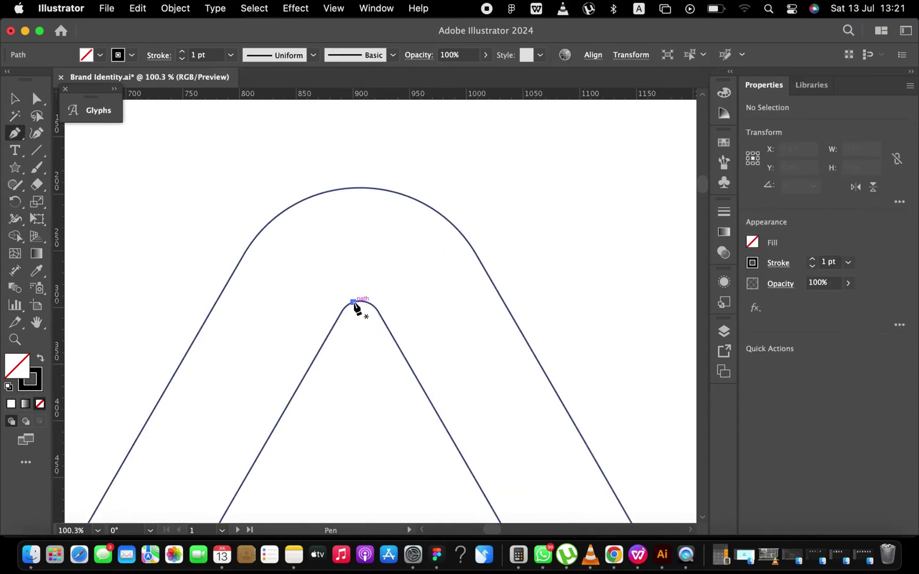
scroll(487, 321, "down", 3)
scroll(435, 318, "up", 3)
scroll(452, 319, "up", 1)
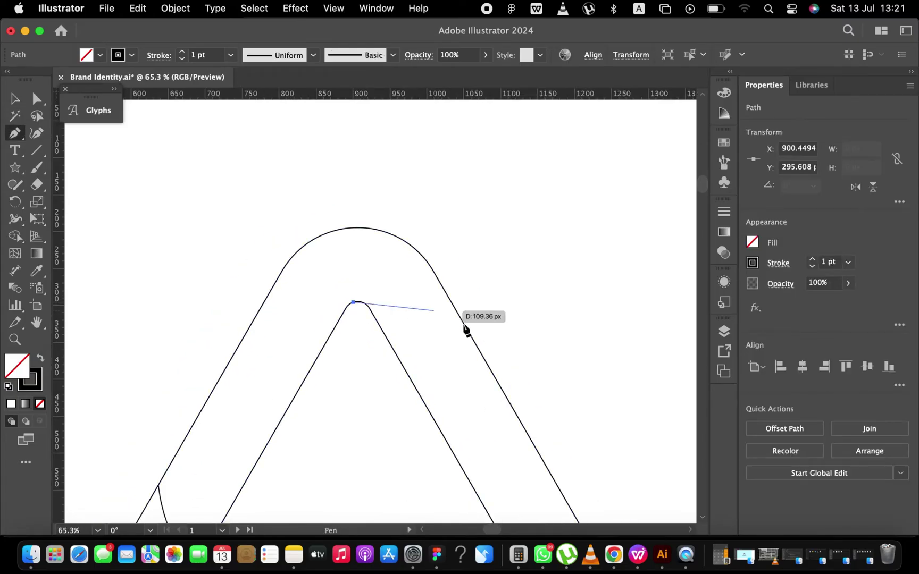
left_click_drag(465, 325, 518, 360)
key("v")
left_click(524, 321)
scroll(351, 240, "down", 5)
Select all the paths and split the ring into three separate bands with the Shape Builder tool
key("super+a")
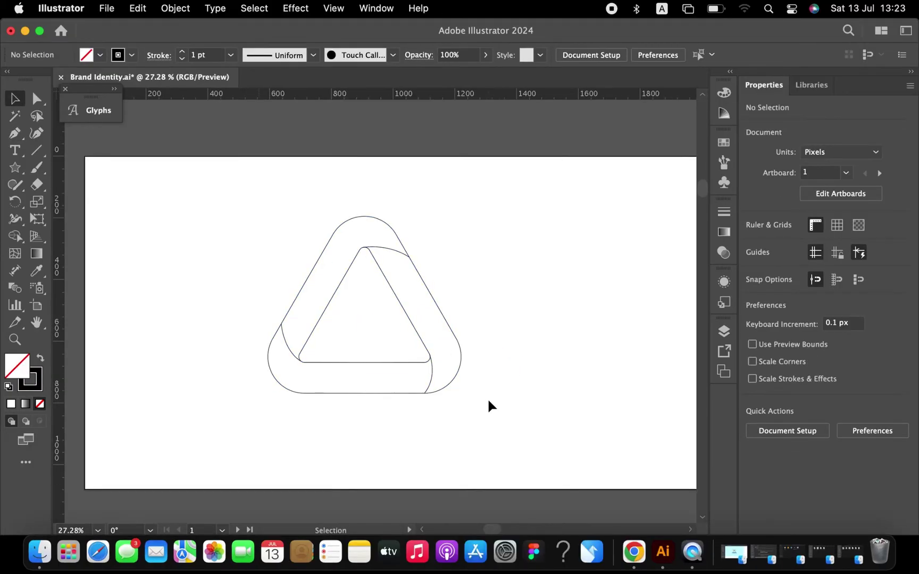
key("super+a")
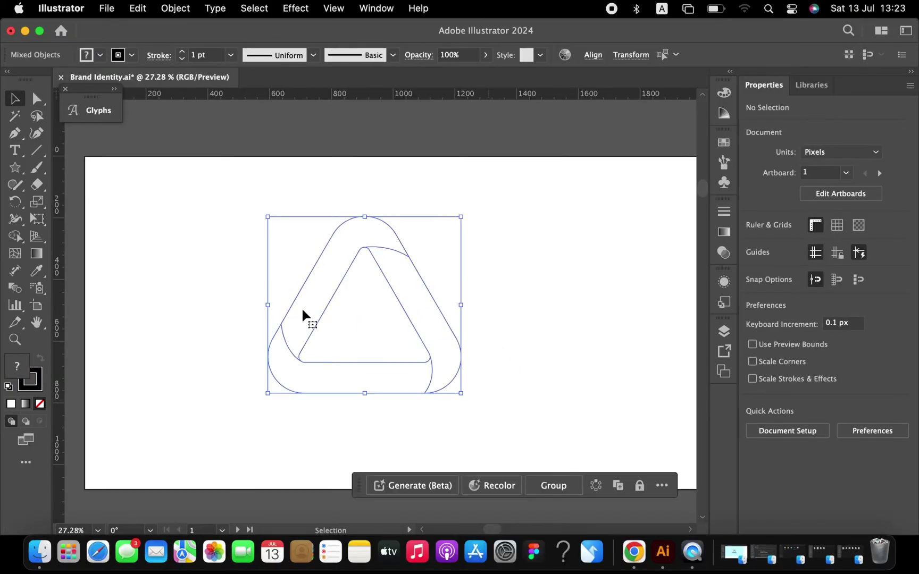
left_click(16, 238)
left_click(408, 303)
left_click(378, 367)
left_click(372, 329)
key("v")
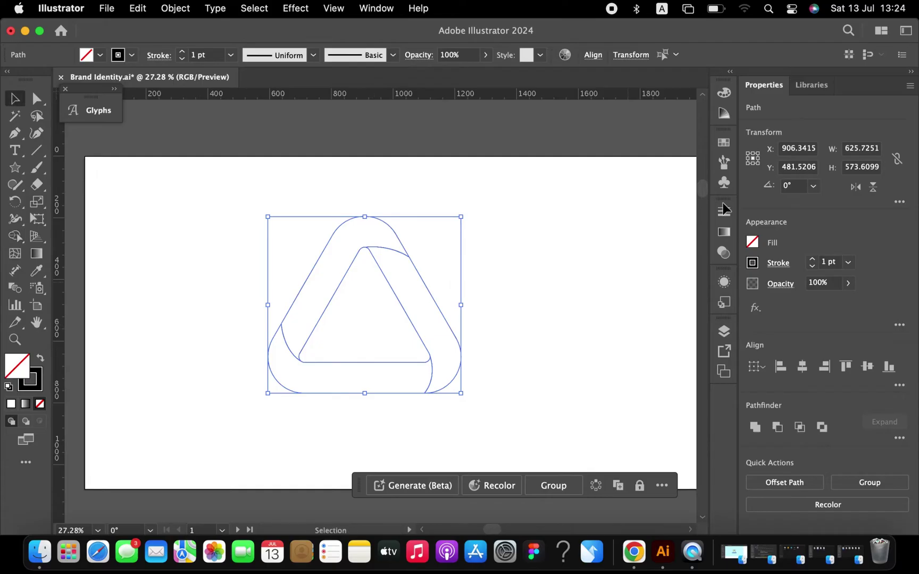
Place Colors.png from Finder into the document and scale it down to about 533 × 400 px at the artboard's lower-left corner
left_click(146, 451)
left_click(40, 552)
left_click_drag(220, 143, 129, 472)
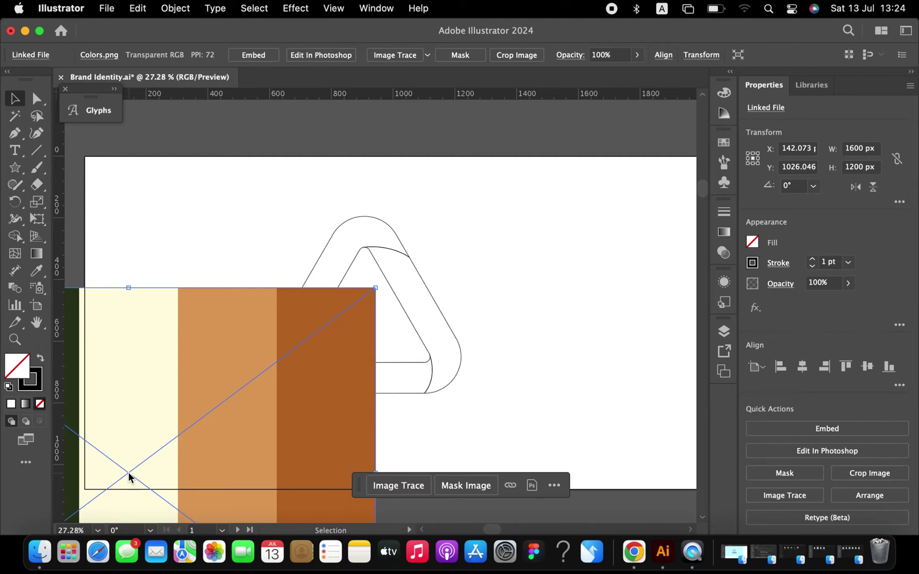
left_click_drag(139, 424, 141, 425)
left_click_drag(375, 288, 228, 414)
scroll(285, 424, "up", 3)
scroll(473, 246, "down", 4)
left_click(472, 246)
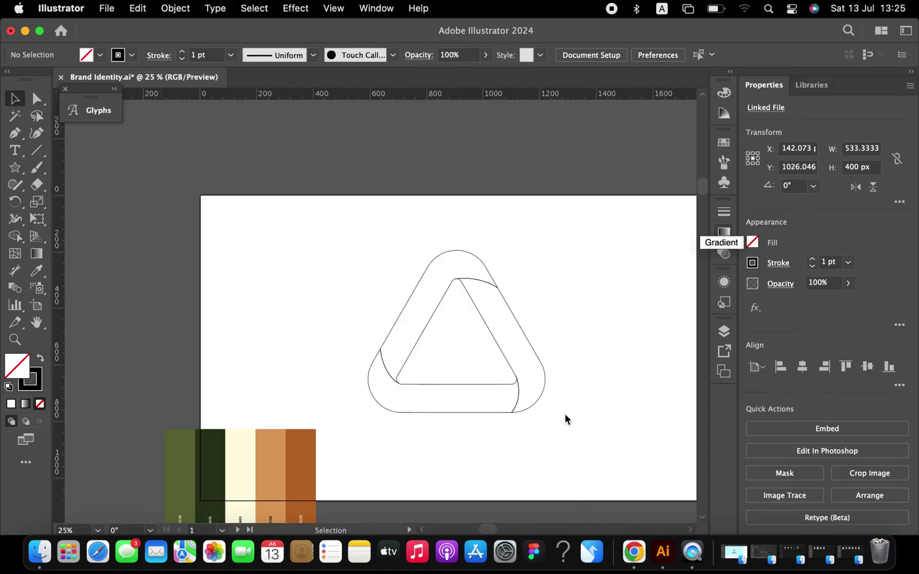
Select all three bands of the ring and fill them with the default white-to-black linear gradient
left_click(436, 327)
left_click_drag(397, 277, 562, 393)
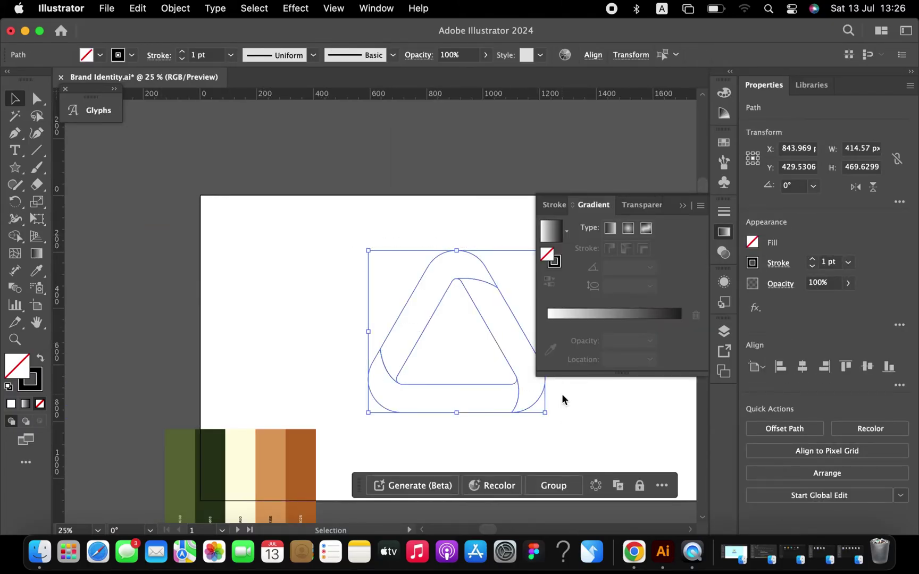
left_click(555, 235)
scroll(451, 272, "right", 2)
scroll(450, 273, "down", 1)
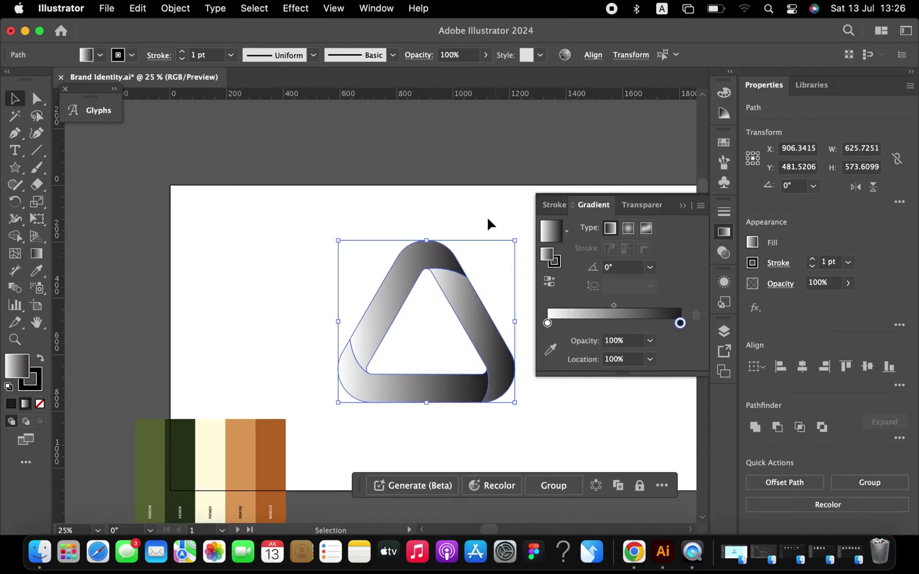
Set the left band's end gradient stop to the palette's olive green and dismiss the screen-recording permission request
left_click(376, 265)
left_click(394, 288)
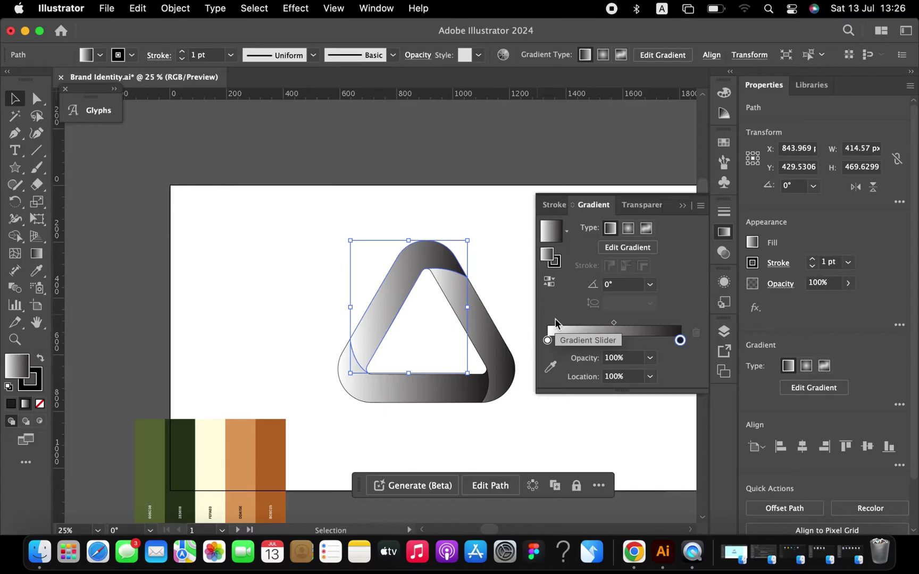
left_click(551, 365)
left_click(155, 431)
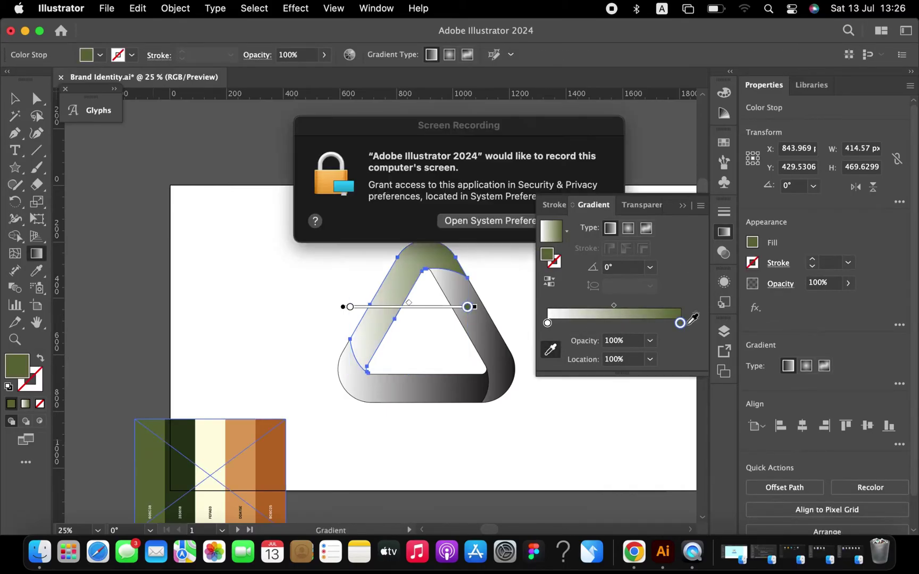
left_click(590, 219)
left_click(592, 221)
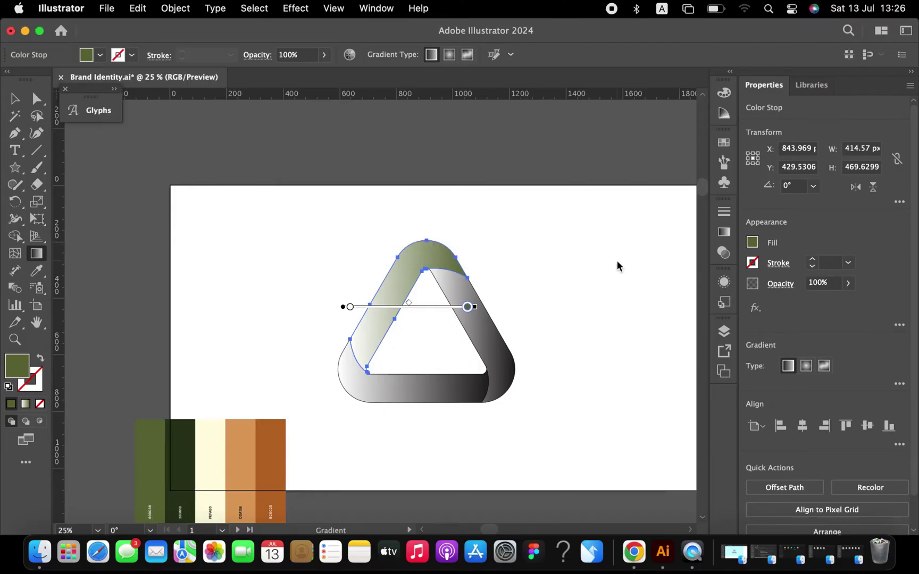
Sample the palette's dark green for the left band's start gradient stop and olive green for its end stop
left_click(725, 232)
left_click(548, 323)
key("i")
left_click(186, 442)
left_click(680, 324)
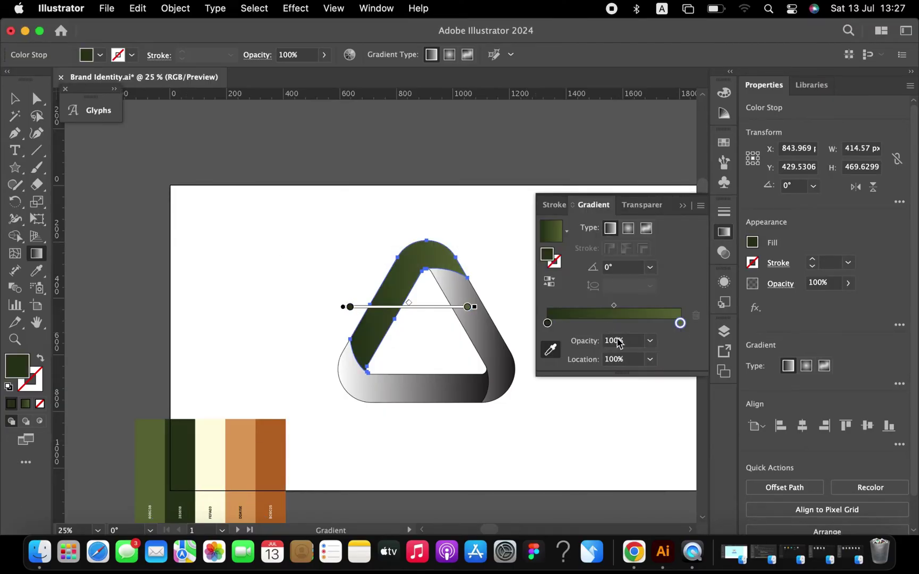
key("i")
left_click(149, 453)
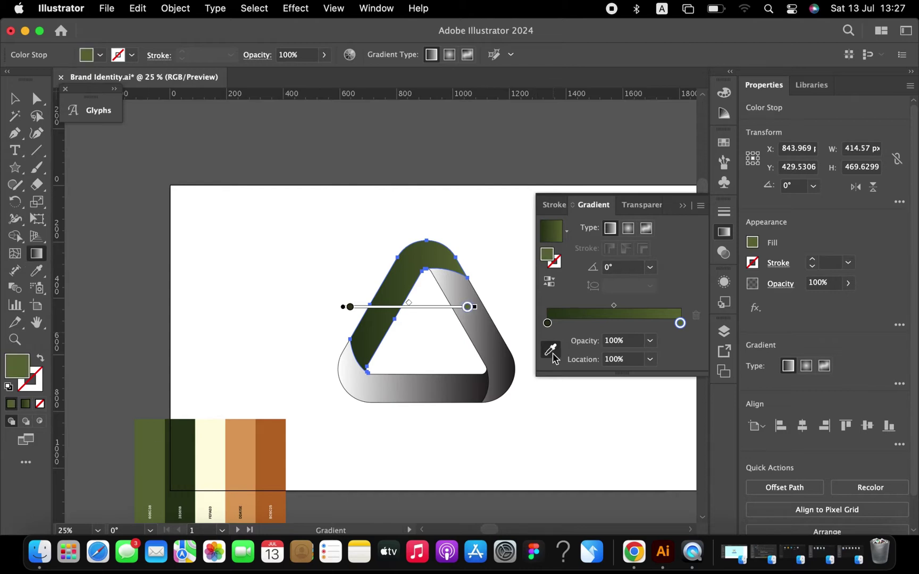
Run the left band's gradient along its length at about -120° and reverse its colours
key("g")
left_click_drag(415, 253, 354, 353)
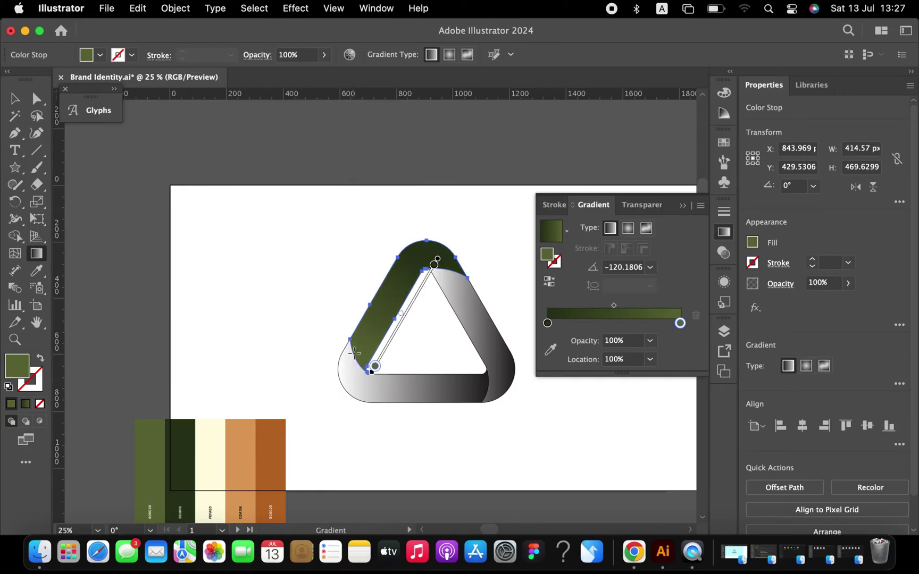
left_click(549, 282)
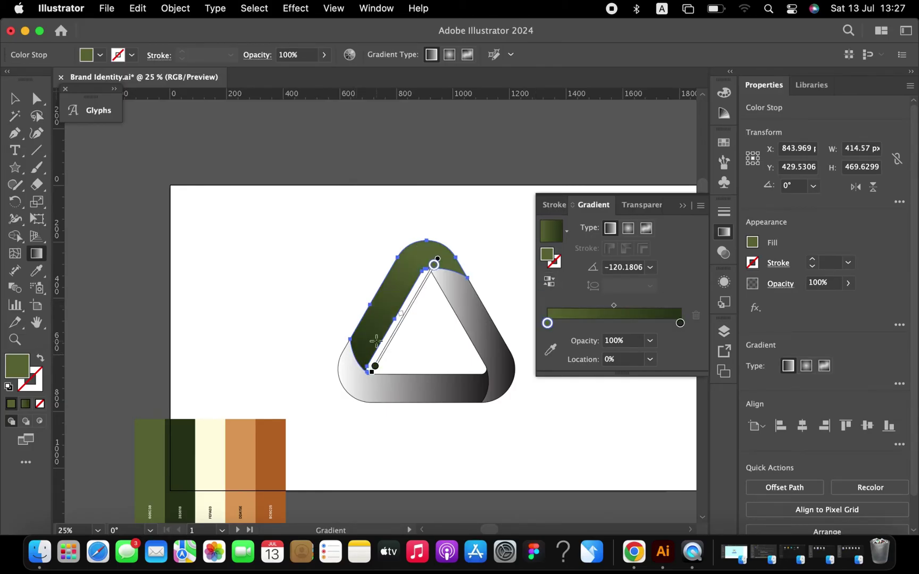
Copy the left band's green gradient onto the bottom and right bands with the Eyedropper tool
key("v")
left_click(431, 387)
key("i")
left_click(394, 286)
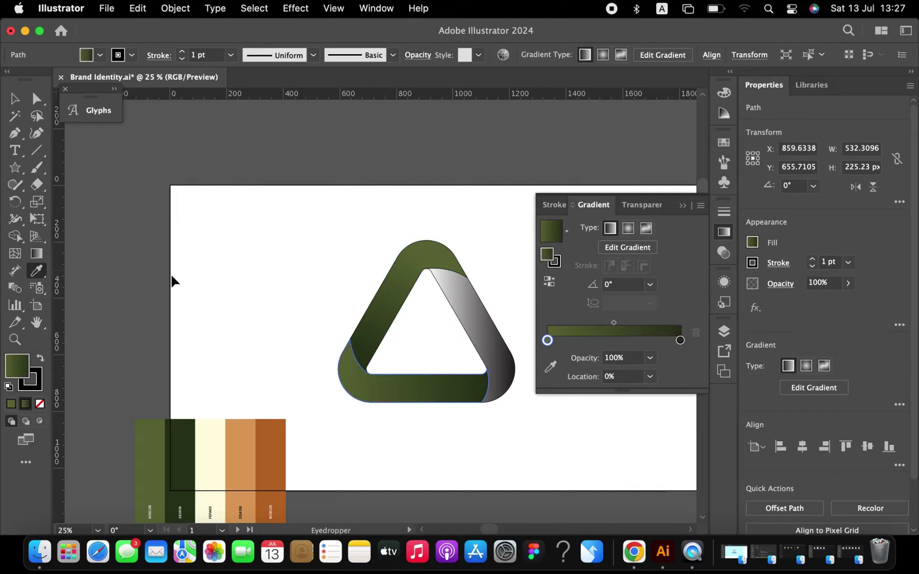
key("v")
left_click(471, 312)
key("i")
left_click(390, 317)
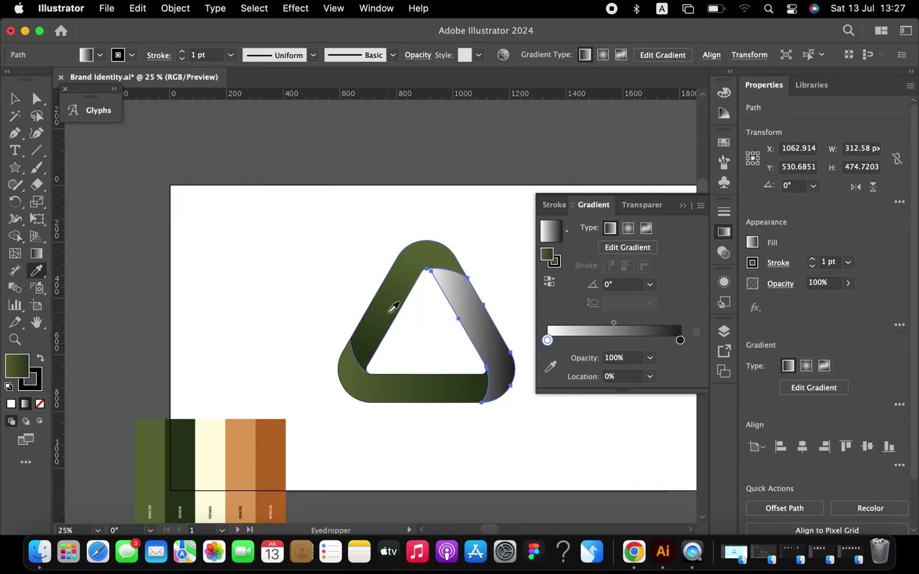
Run the right band's gradient from the apex to the lower-right corner at about -59° and reverse its colours
left_click(36, 253)
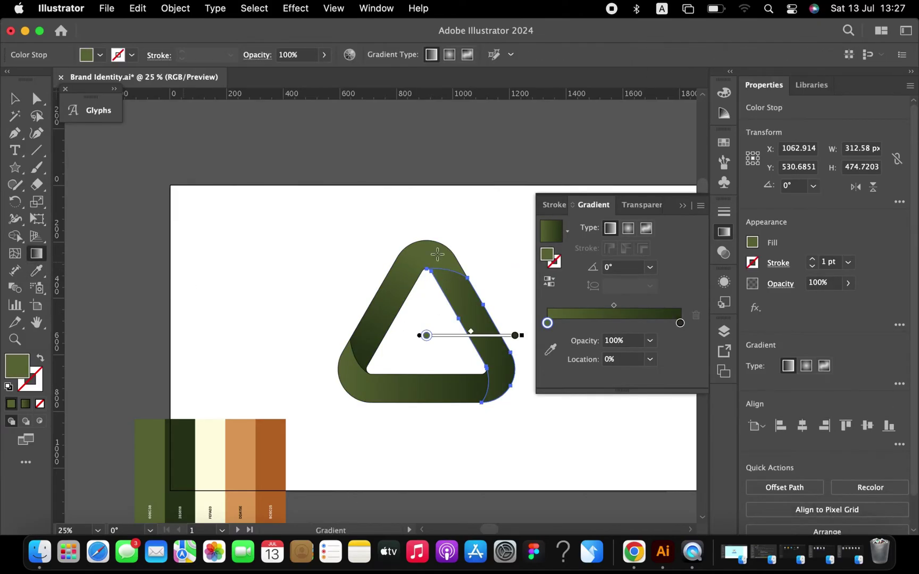
left_click_drag(451, 274, 507, 385)
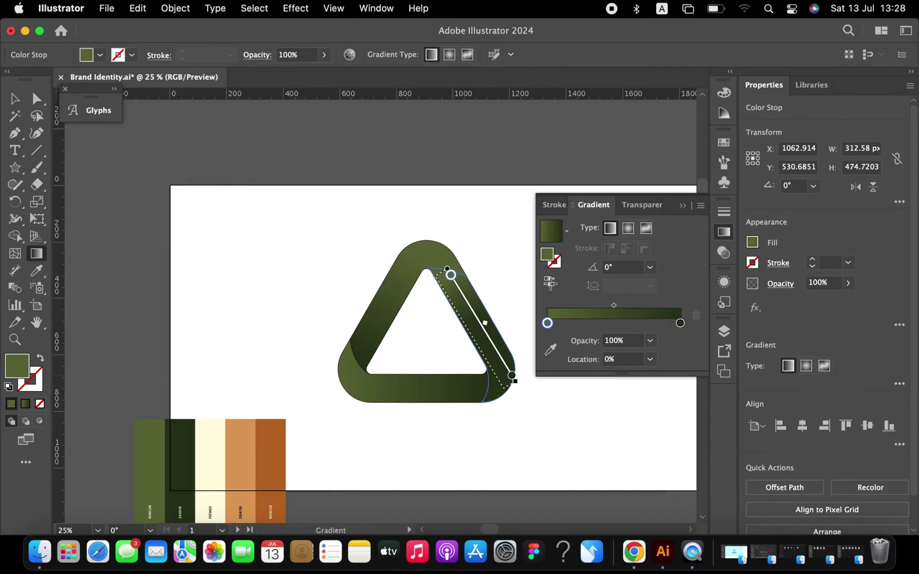
left_click_drag(436, 277, 501, 383)
left_click(550, 283)
key("v")
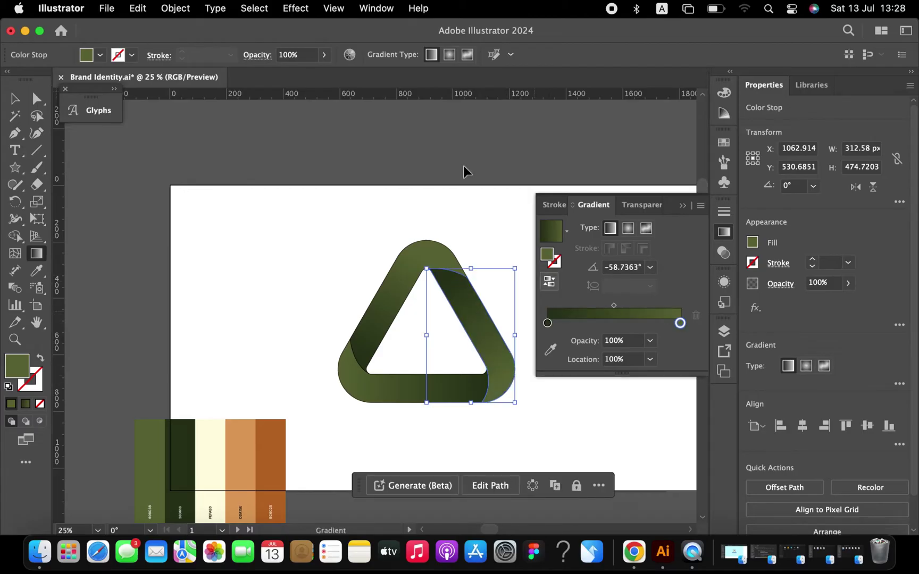
Remove the stroke from all three bands and group them
left_click_drag(396, 234, 504, 411)
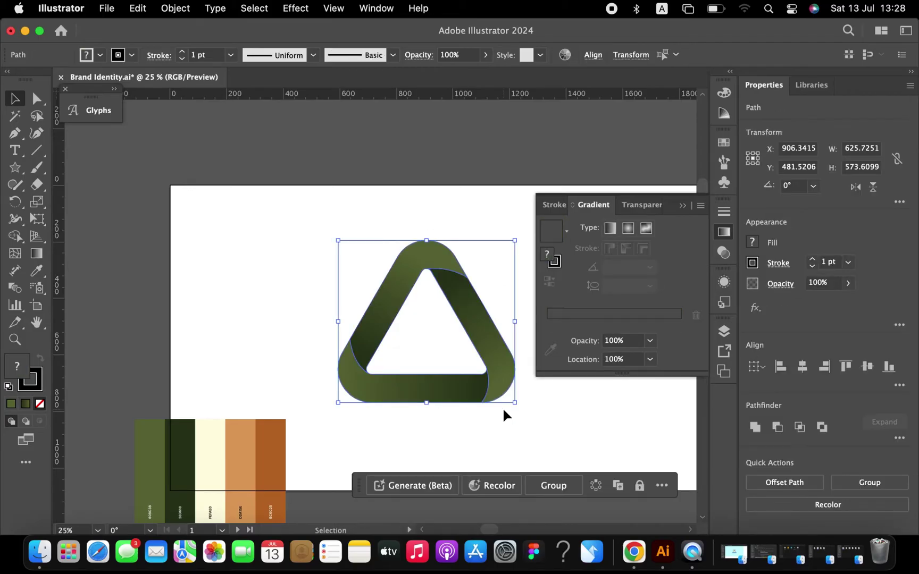
left_click(30, 381)
left_click(40, 404)
key("super+g")
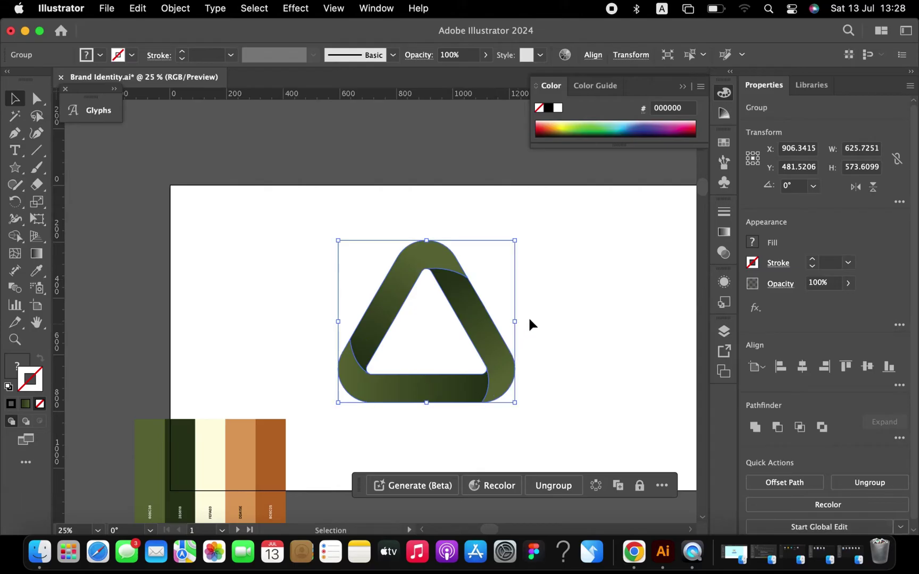
Scale the triangle logo group down proportionally about its centre to about 420 × 385 px and deselect it
left_click_drag(517, 322, 485, 322)
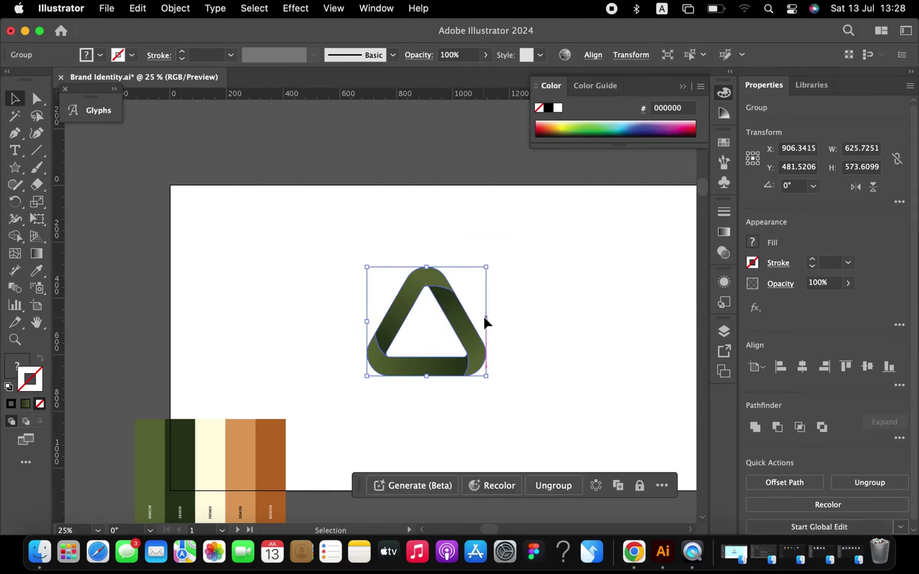
left_click(545, 329, "super")
scroll(545, 329, "down", 2)
scroll(545, 330, "right", 2)
scroll(532, 324, "right", 3)
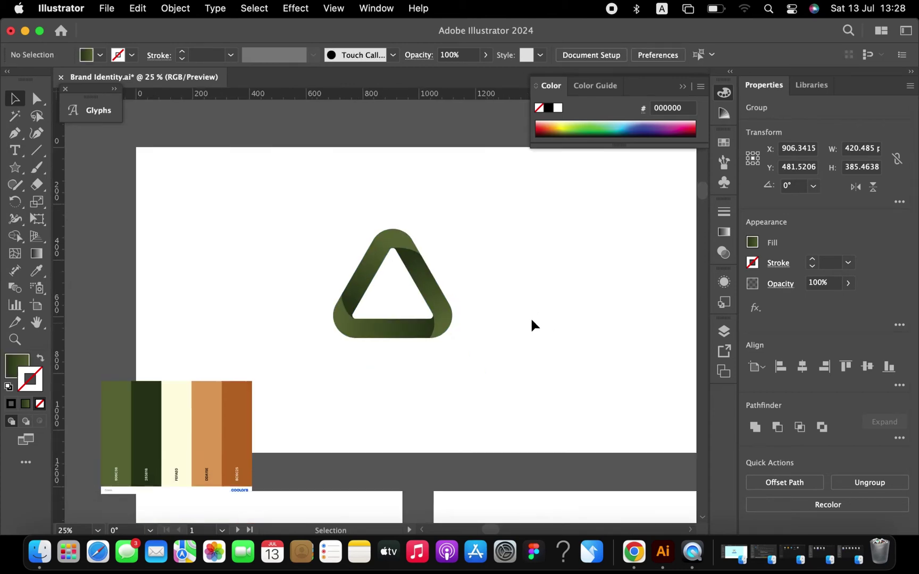
scroll(505, 327, "up", 2)
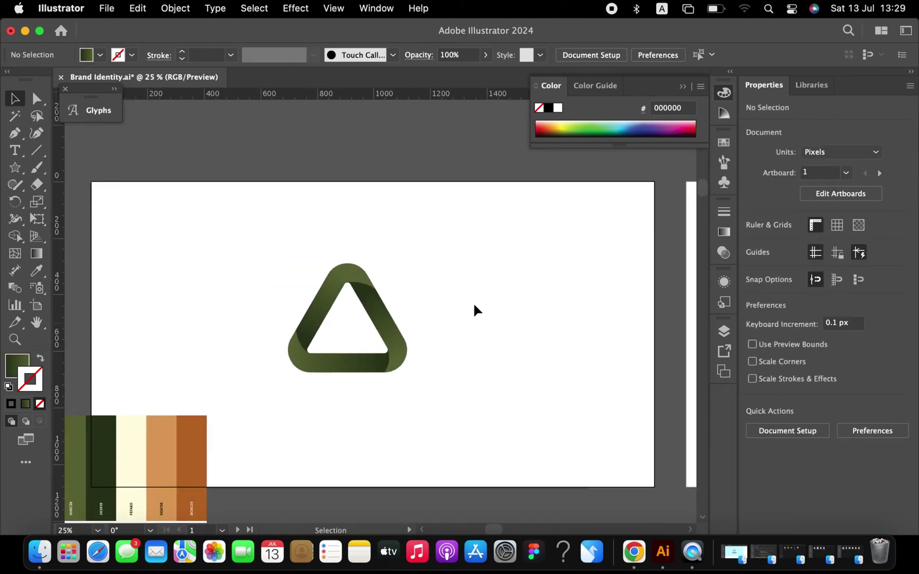
Add the point text "Athletix" on the artboard beside the triangle logo
key("x")
key("t")
left_click(459, 305)
type("Athletic")
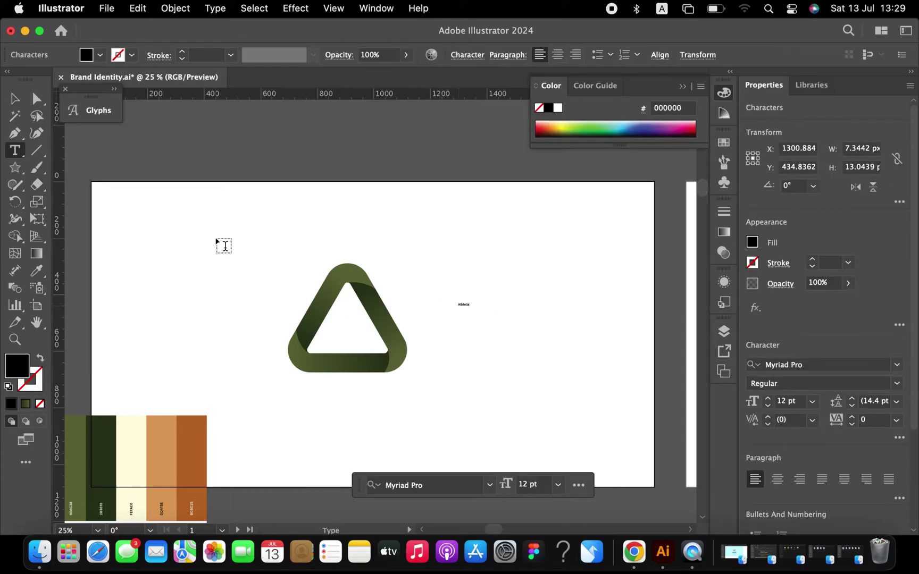
left_click(13, 99)
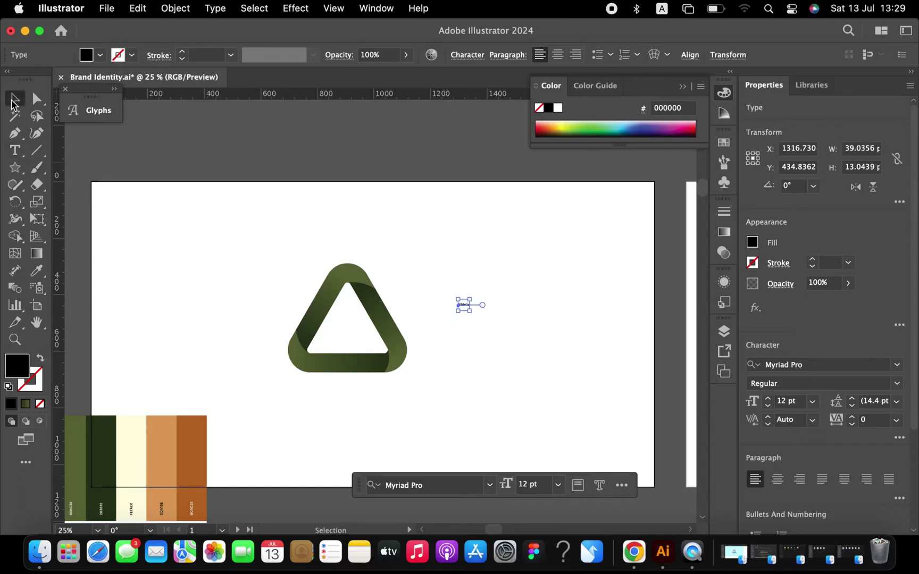
Set the Athletix text in Poppins Bold at 72 pt
left_click(815, 365)
type("popp")
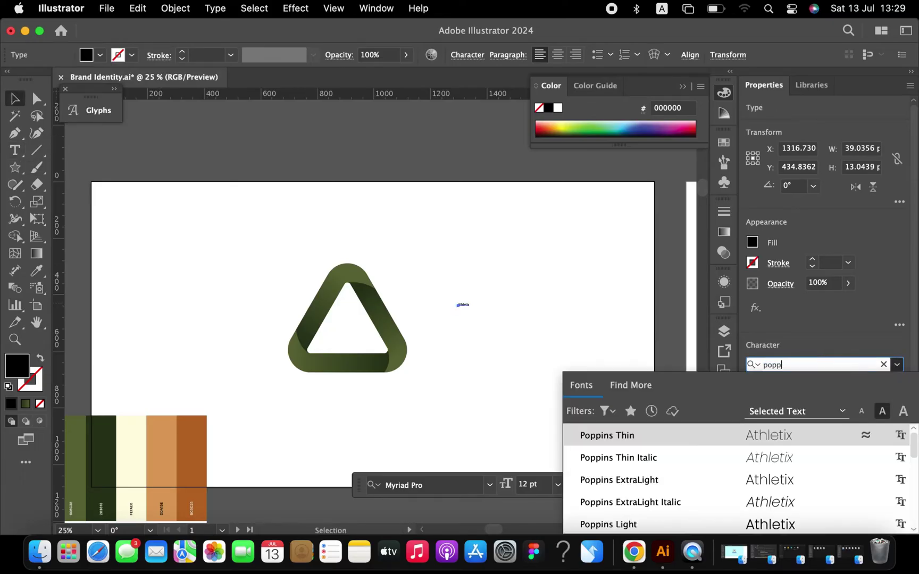
type("in")
left_click(771, 502)
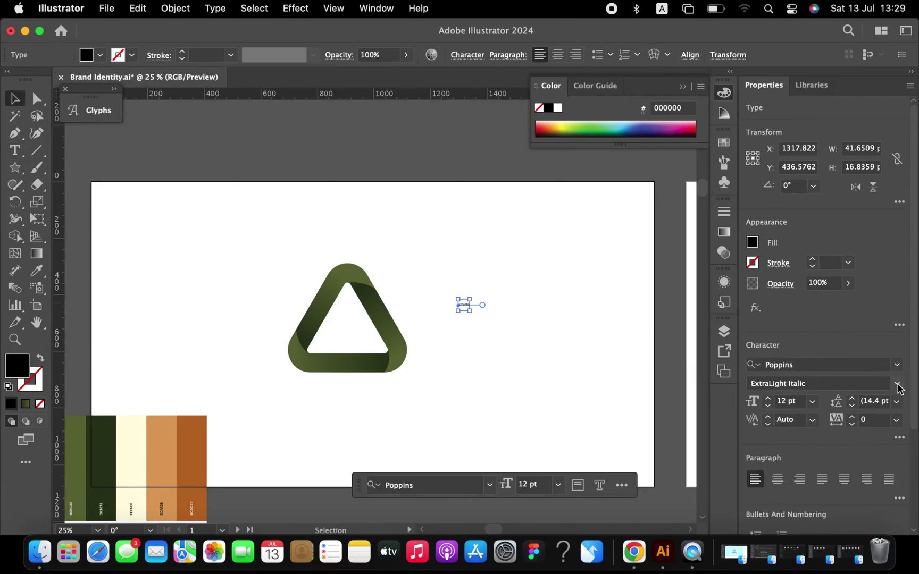
left_click(897, 383)
left_click(771, 289)
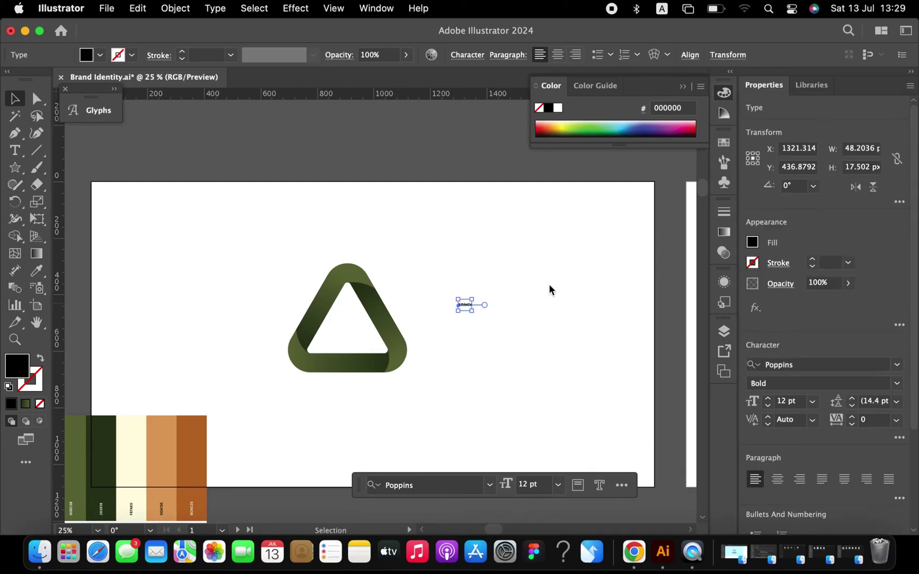
left_click(813, 401)
left_click(832, 407)
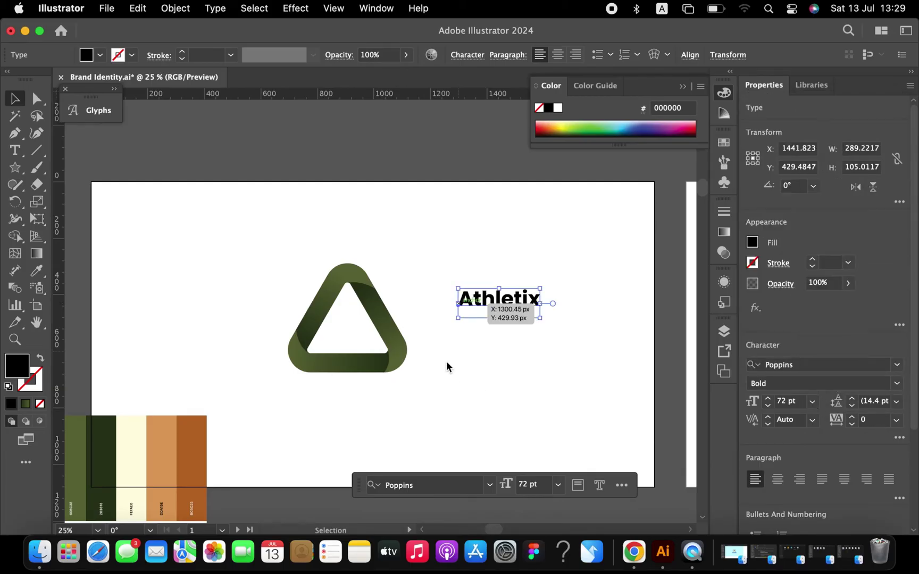
Fill the Athletix text with the palette's dark green (283517) using the Eyedropper tool
key("i")
left_click(117, 438)
key("v")
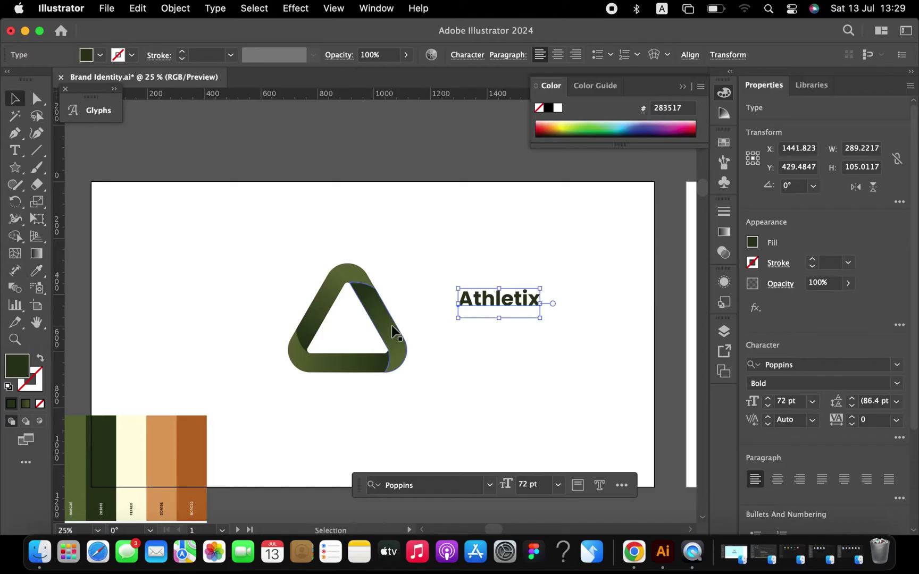
Scale the triangle logo group down proportionally to about 134 × 123 px
left_click(406, 319)
left_click_drag(405, 319, 326, 321)
left_click(381, 325)
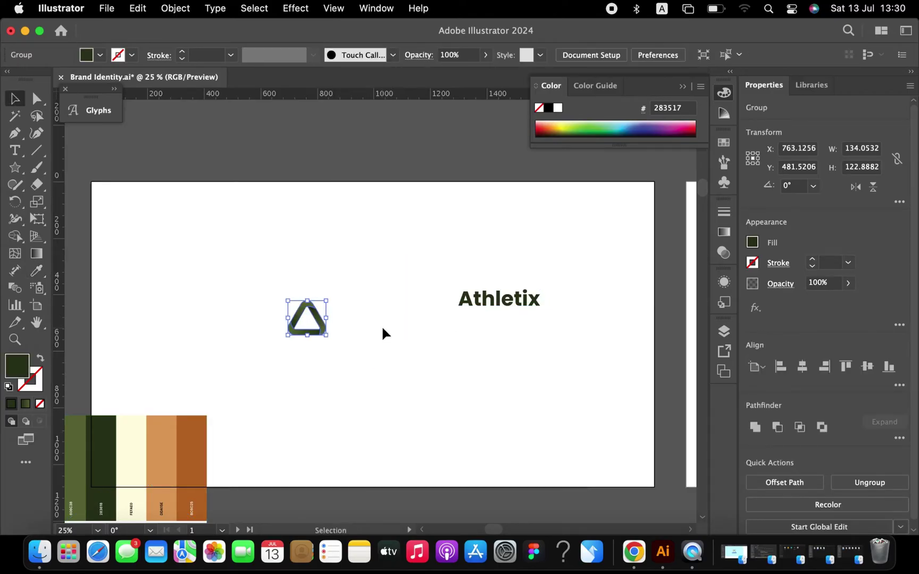
Place the Athletix text just right of the small triangle and enlarge it proportionally to about 104 pt
left_click_drag(512, 307, 494, 322)
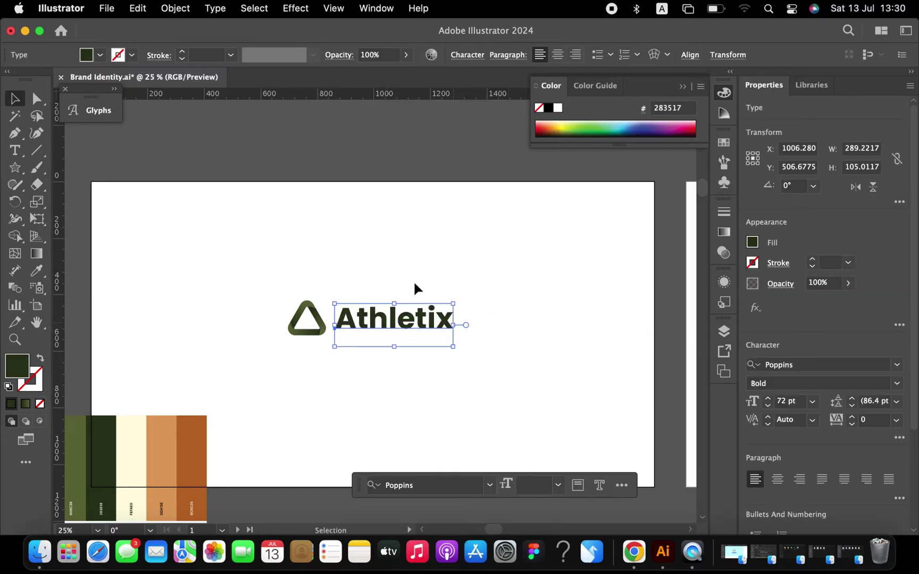
left_click_drag(394, 277, 440, 279)
left_click(390, 326)
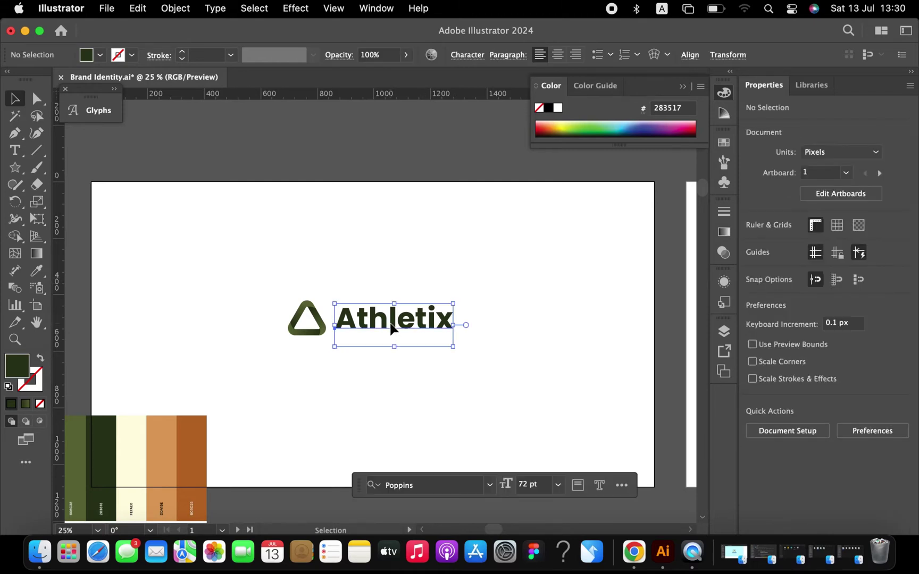
Recolour the Athletix text with the palette's medium green (606c38) using the Eyedropper tool
key("i")
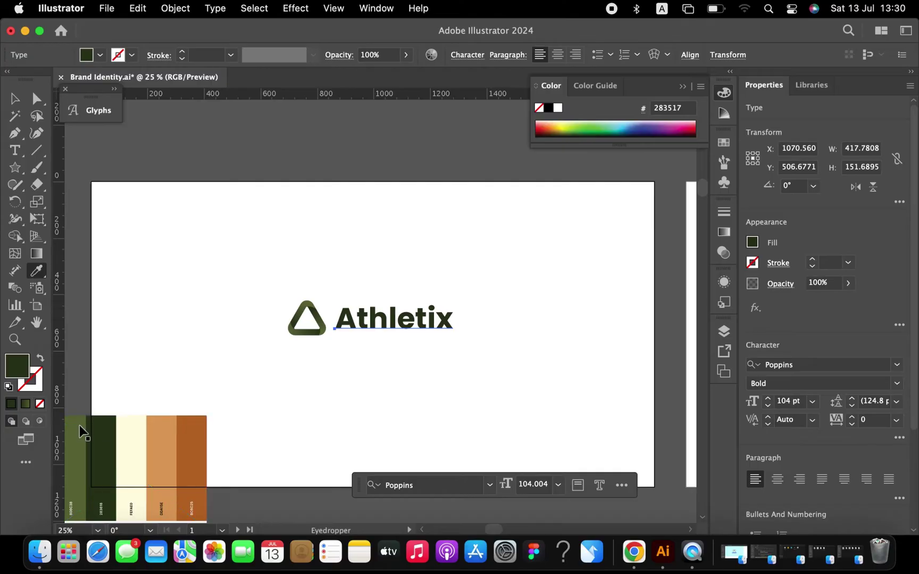
left_click(78, 426)
key("v")
left_click(275, 295)
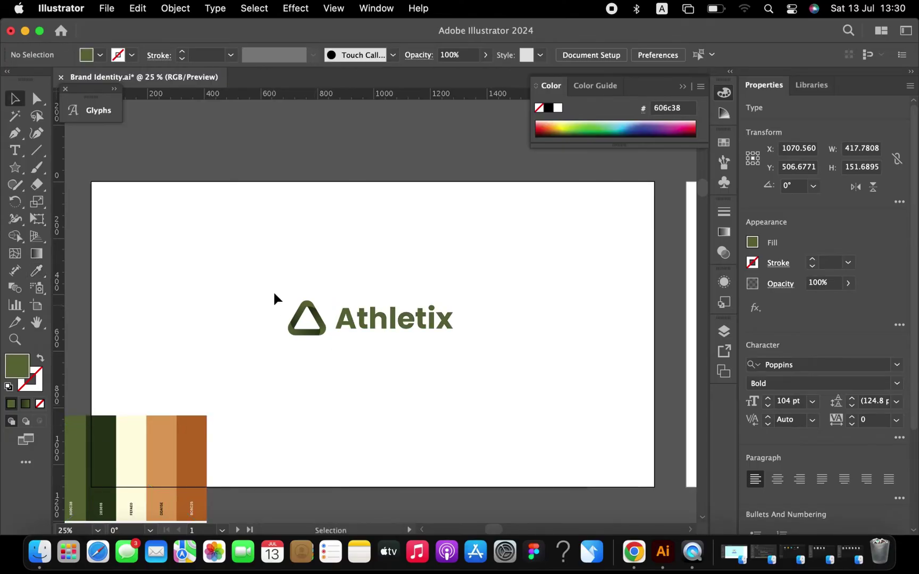
Group the triangle with the Athletix text and centre the group vertically and horizontally on the artboard
key("super+a")
key("a")
key("super+g")
left_click(867, 367)
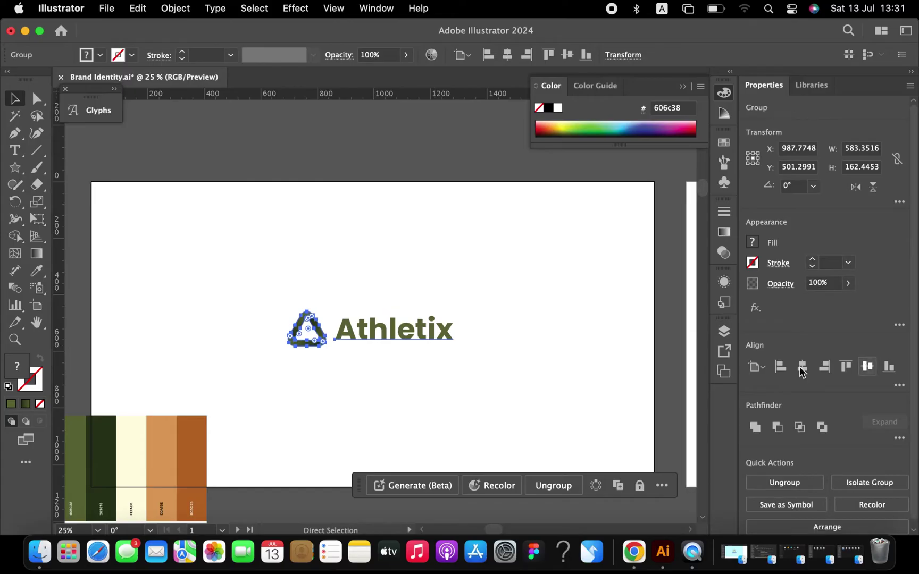
left_click(802, 367)
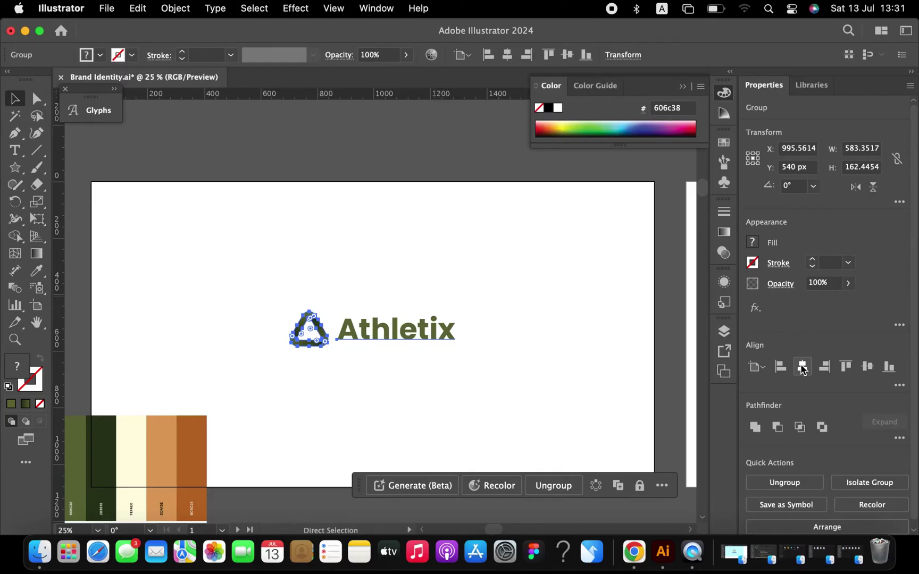
Move the palette image above the first artboard and the Athletix logo onto the second artboard
left_click(379, 410)
scroll(365, 404, "down", 2)
left_click_drag(238, 402, 283, 137)
left_click_drag(361, 315, 660, 322)
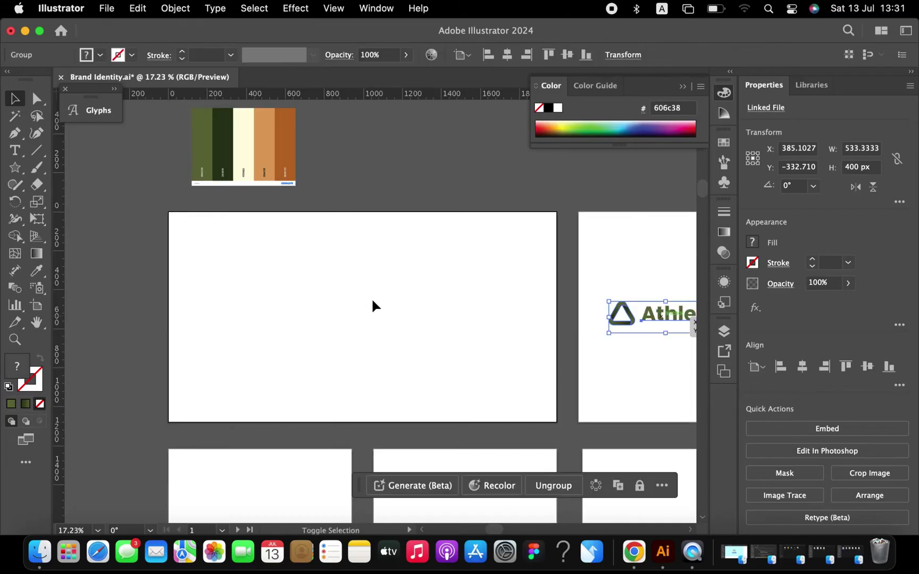
Draw a full-height rectangle about 550 × 1080 px along the first artboard's left edge and fill it with the palette's dark green (283517)
key("m")
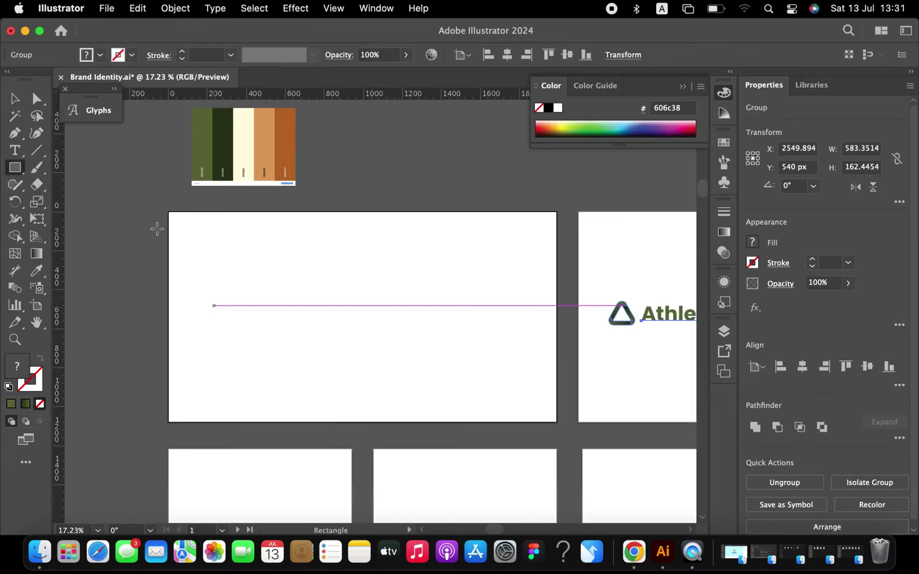
left_click_drag(252, 370, 274, 419)
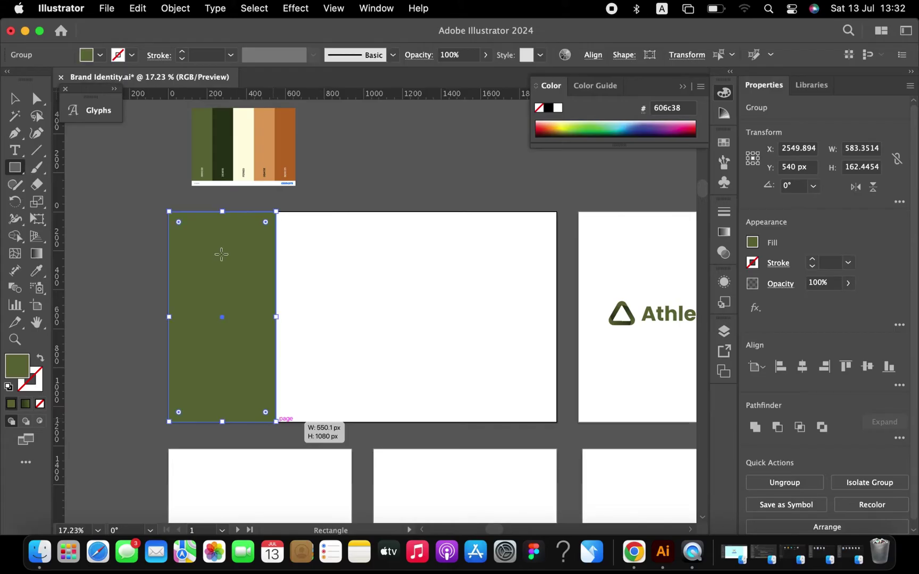
key("i")
left_click(226, 138)
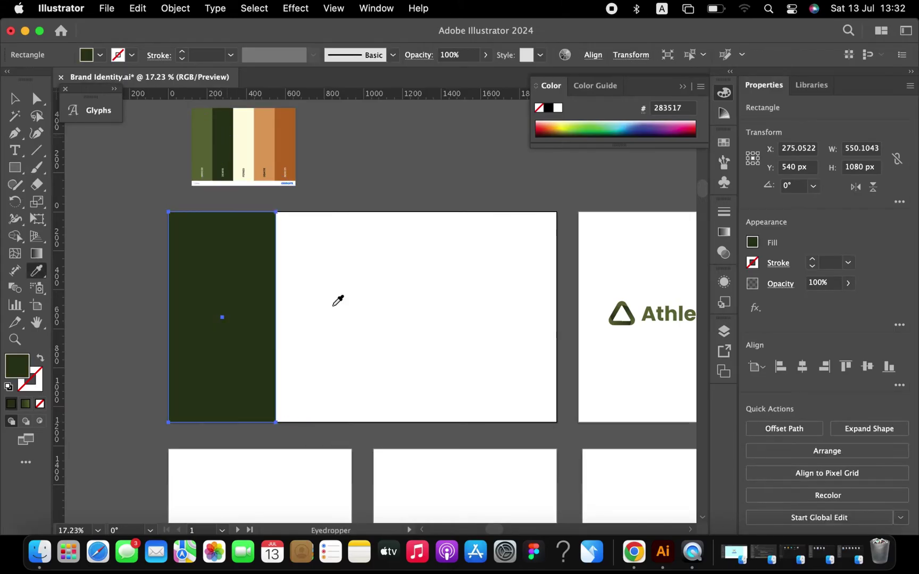
key("v")
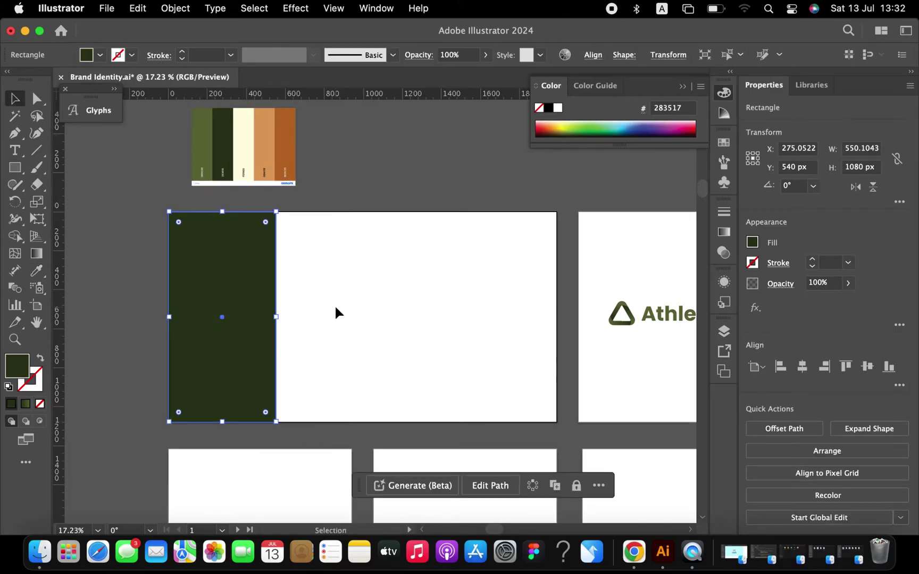
left_click(301, 302)
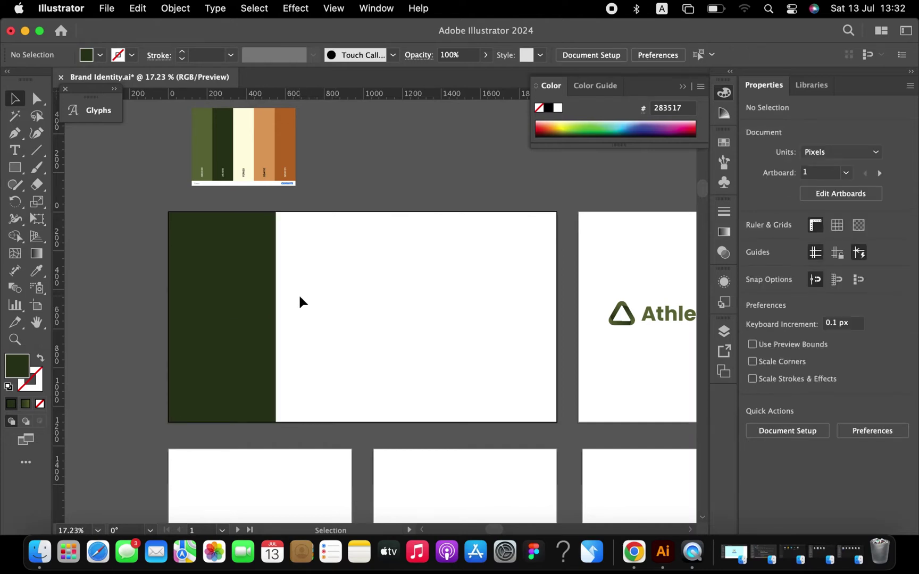
Place a copy of the dark green rectangle edge to edge on its right side
left_click_drag(223, 285, 286, 302)
key("i")
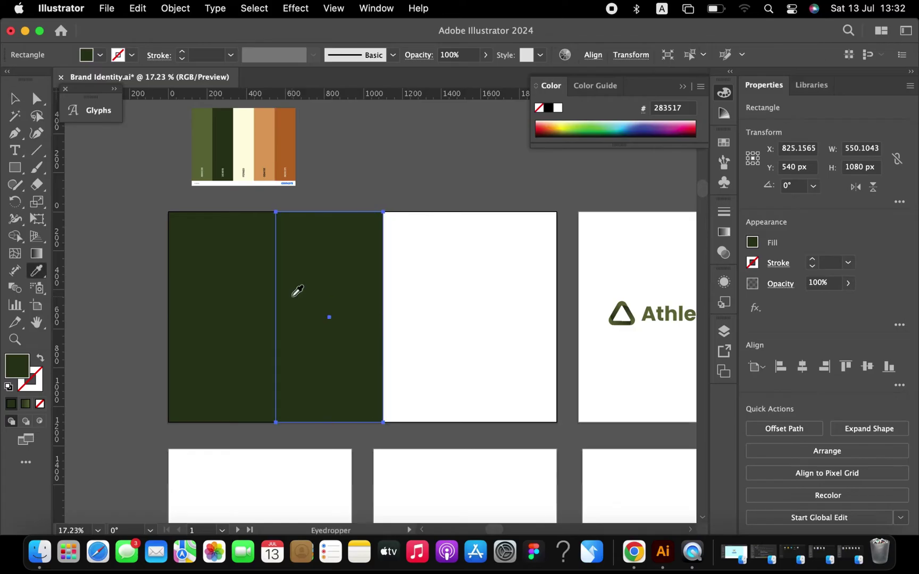
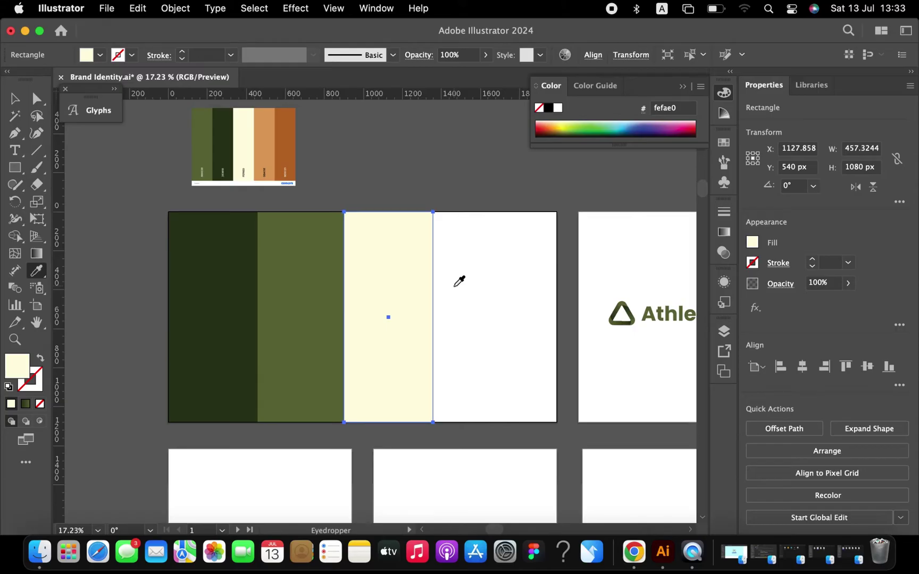
Extend the cream rectangle to the artboard's right edge, about 1096 px wide, and shorten it to slightly under half the artboard's height
key("v")
left_click_drag(433, 316, 557, 316)
left_click_drag(446, 422, 448, 306)
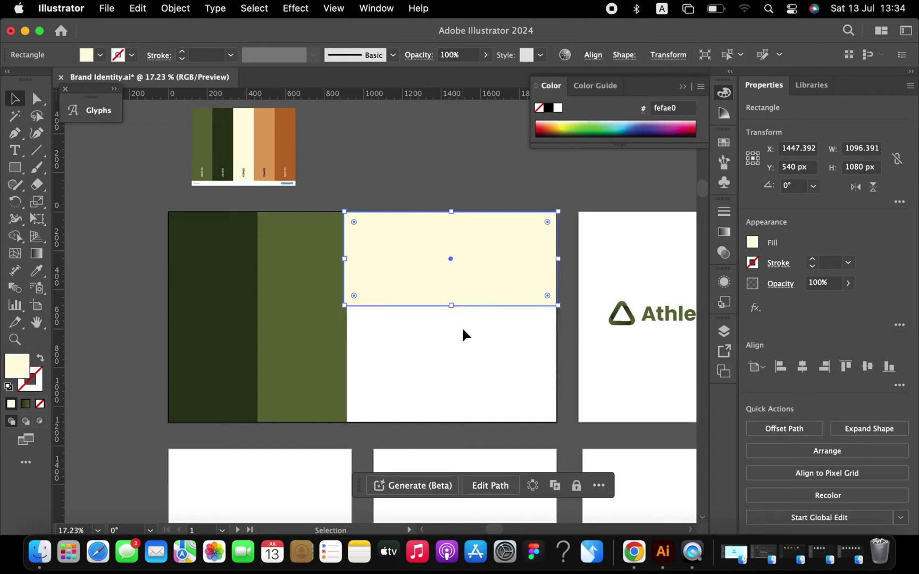
left_click(352, 347)
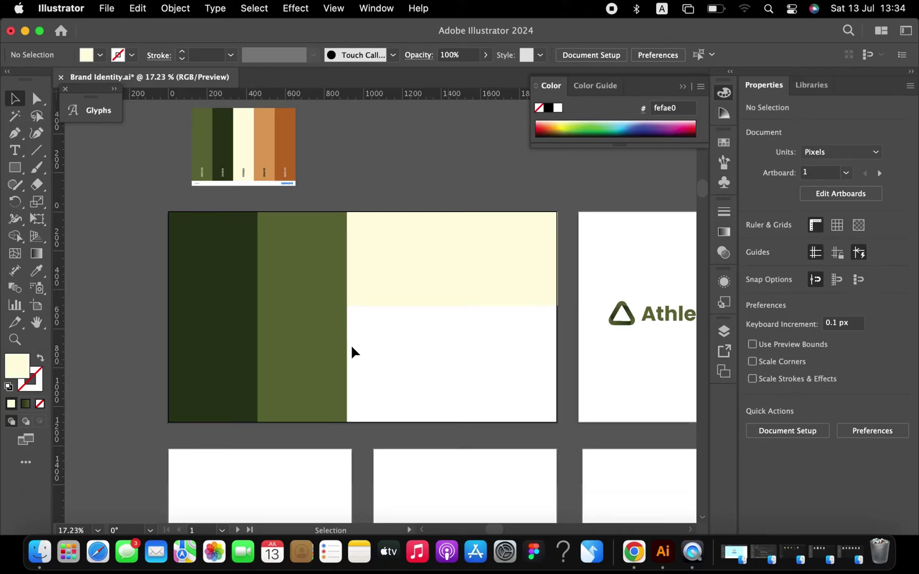
Place a copy of the medium green column beneath the cream block, filled with light orange (dda15e) and about 564 px wide
left_click_drag(316, 341, 369, 359)
key("i")
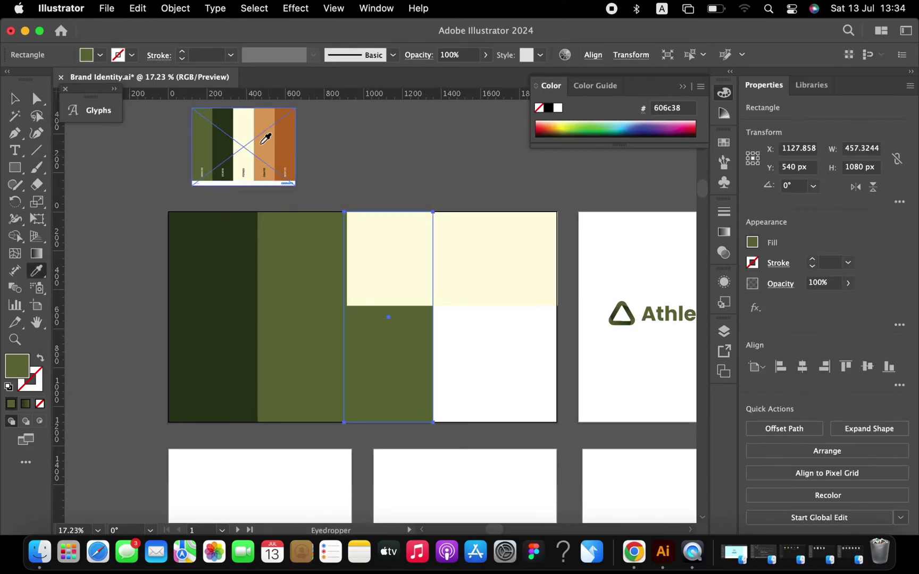
left_click(441, 298)
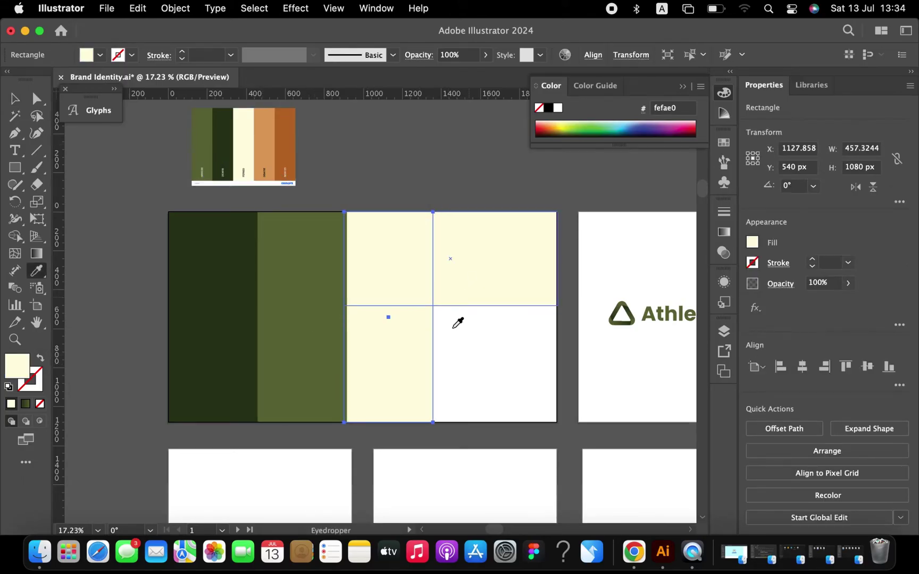
left_click(263, 140)
key("v")
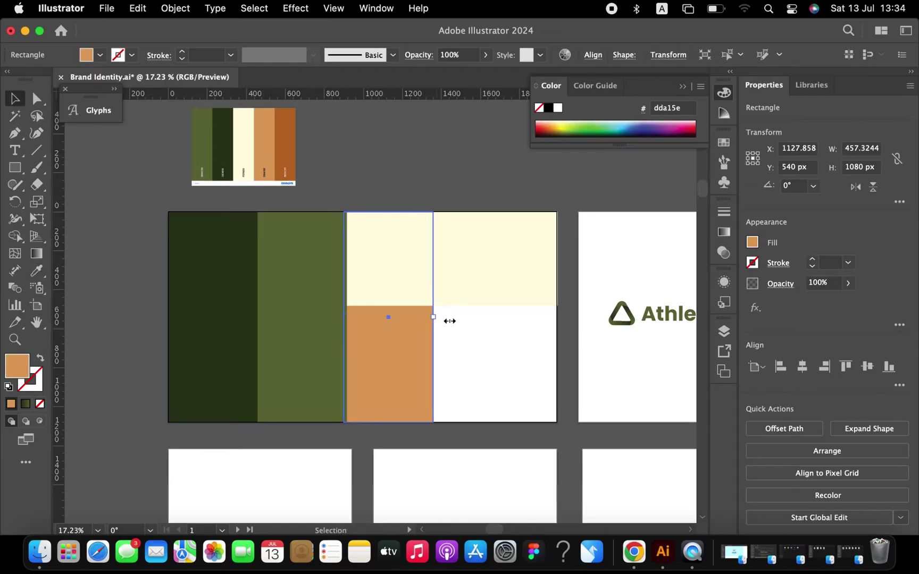
left_click_drag(449, 321, 457, 323)
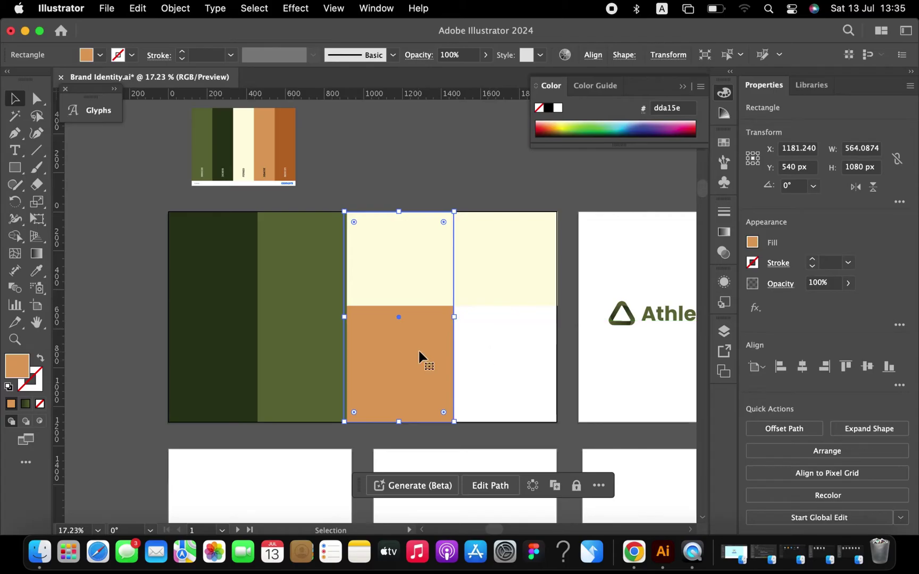
Copy the light orange column to the artboard's right edge and fill the copy with the palette's dark orange (bc6c25)
left_click_drag(419, 352, 521, 352)
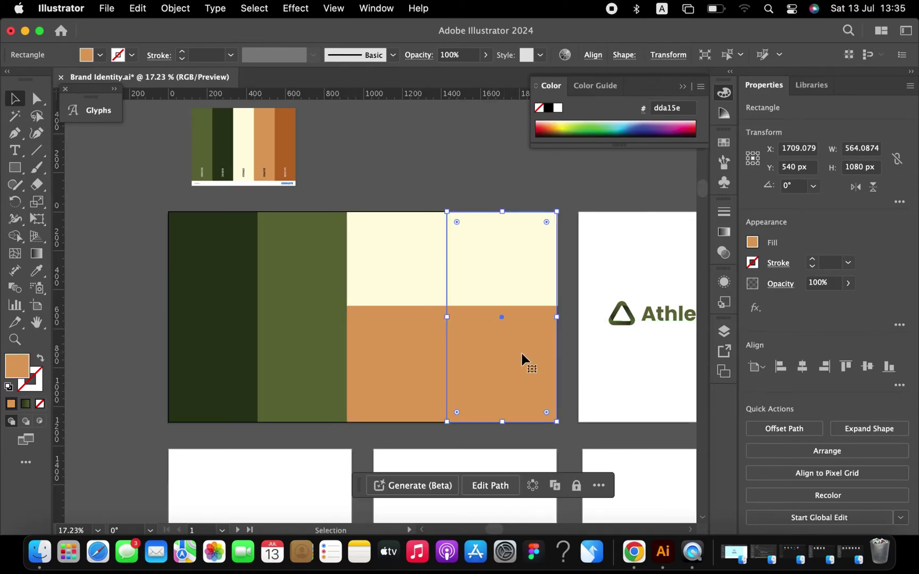
key("i")
left_click(287, 142)
key("v")
left_click(439, 175)
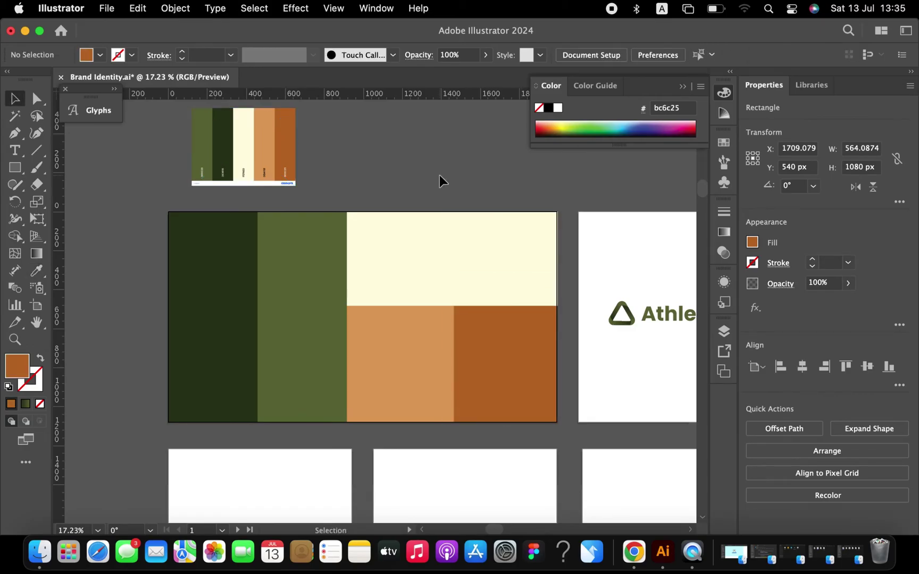
Delete the palette image above the first artboard
scroll(439, 175, "right", 5)
scroll(440, 175, "down", 2)
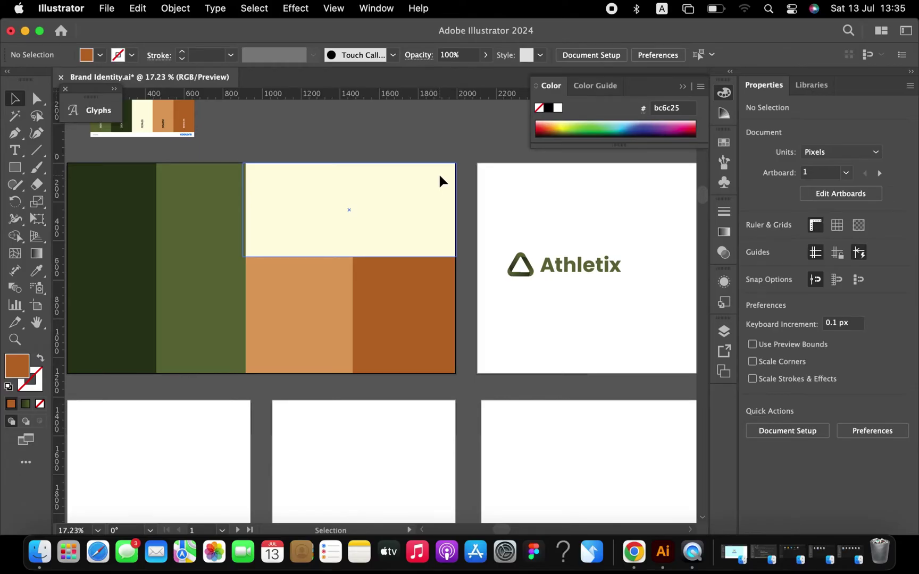
scroll(319, 159, "up", 2)
left_click(225, 143)
key("Delete")
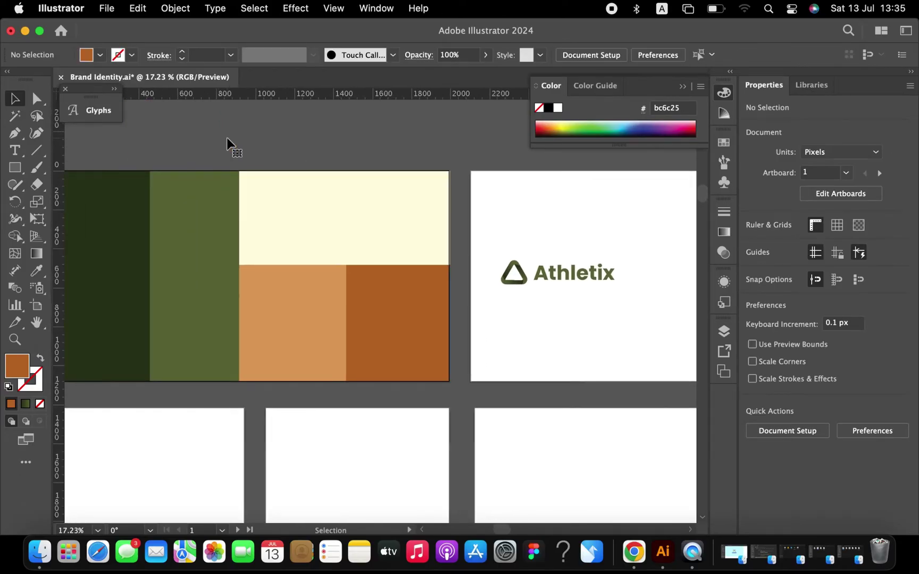
Enlarge the Athletix logo group proportionally to about 1003 × 279 px near the middle of the second artboard and deselect it
scroll(383, 221, "right", 5)
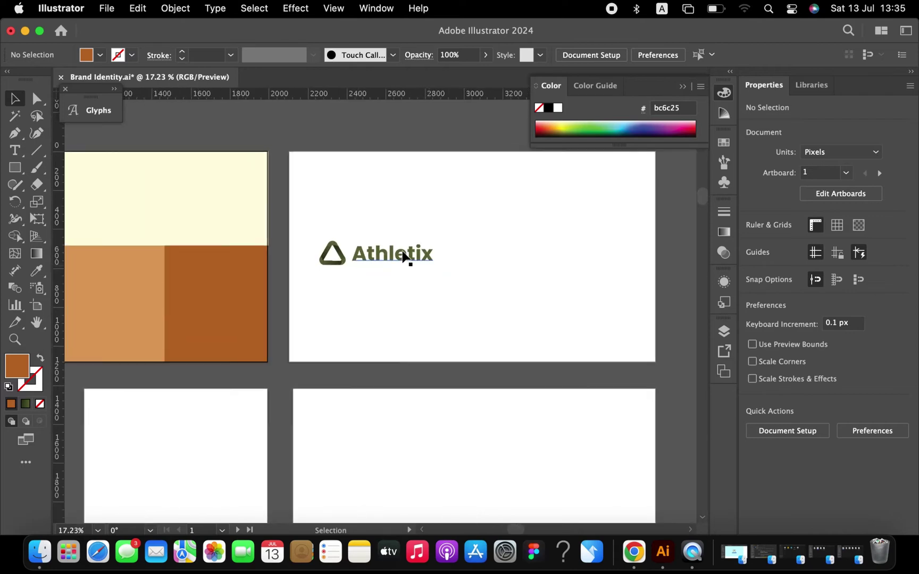
left_click_drag(406, 257, 571, 268)
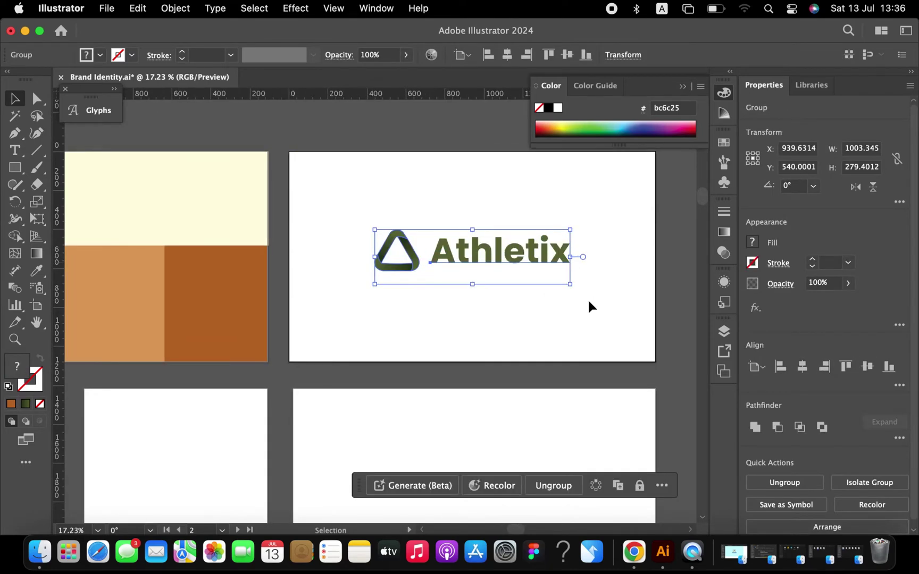
left_click(586, 299)
scroll(540, 315, "right", 2)
scroll(541, 318, "left", 2)
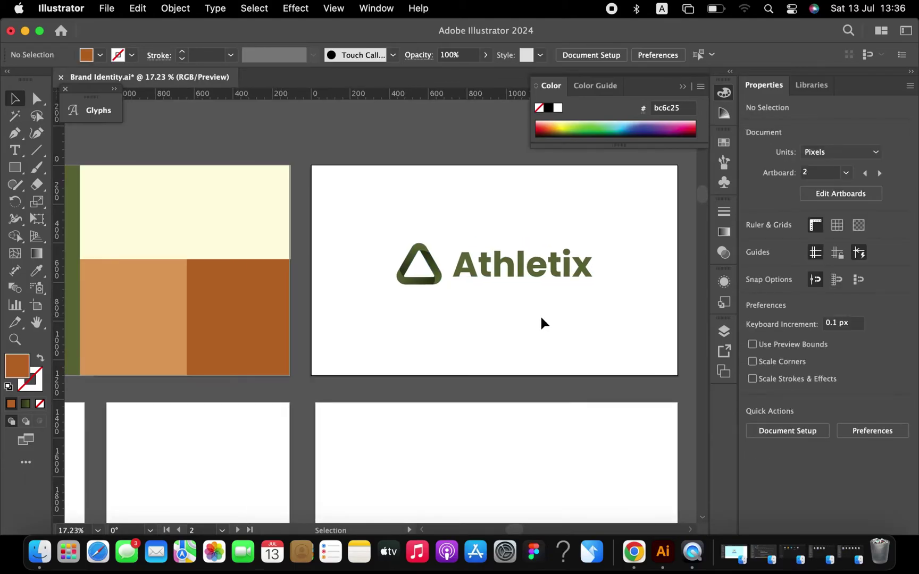
Cover the second artboard with a rectangle behind the Athletix logo, filled with the palette's cream (fefae0)
key("m")
left_click_drag(311, 165, 677, 376)
key("i")
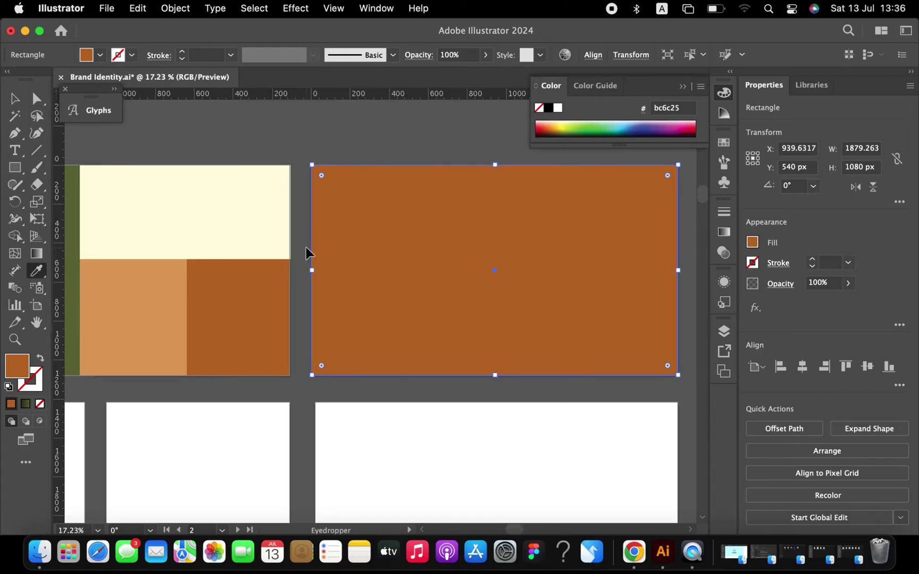
key("super+shift+bracketleft")
left_click(194, 218)
key("v")
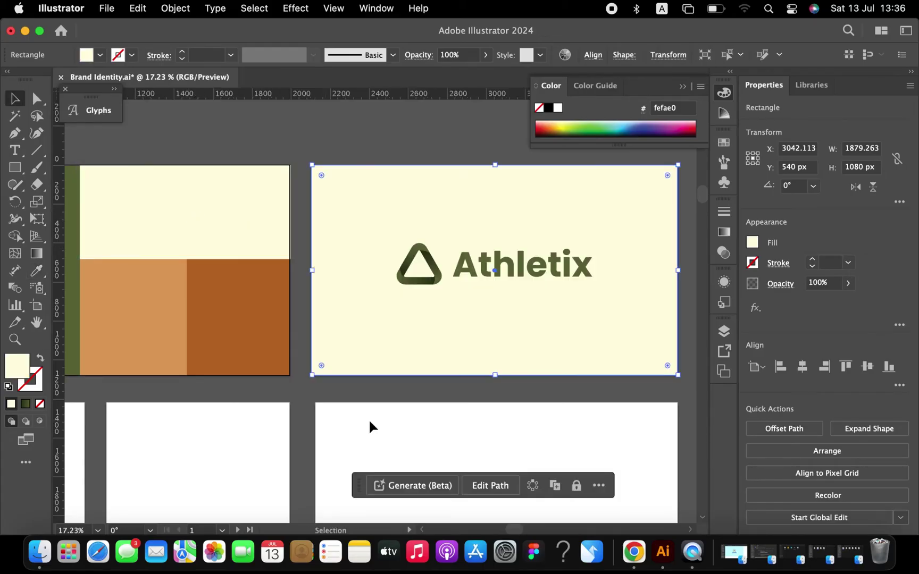
left_click(369, 427)
Place the image portrait-woman-playing-tennis.jpg from the Downloads folder onto the third artboard
scroll(369, 426, "left", 5)
scroll(369, 427, "down", 3)
scroll(368, 419, "down", 2)
scroll(368, 418, "left", 2)
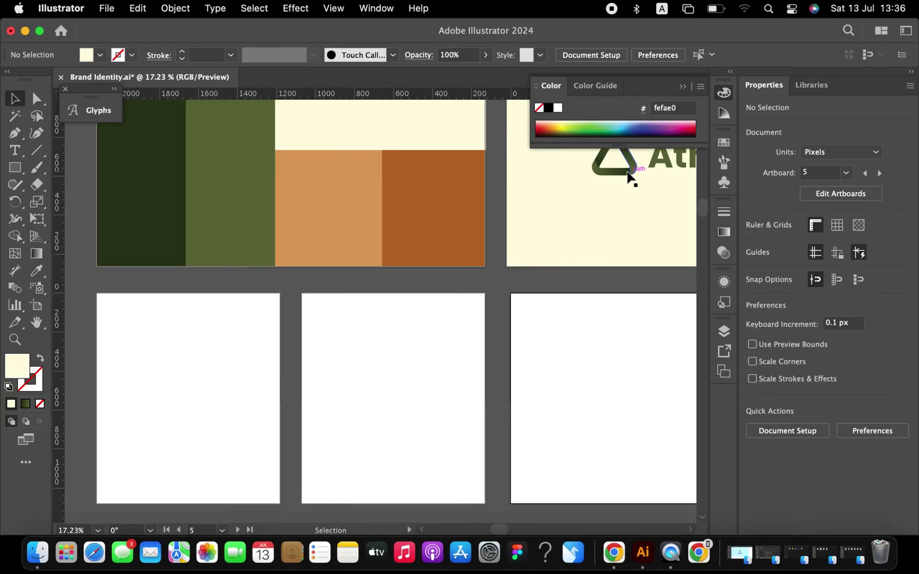
scroll(166, 346, "left", 2)
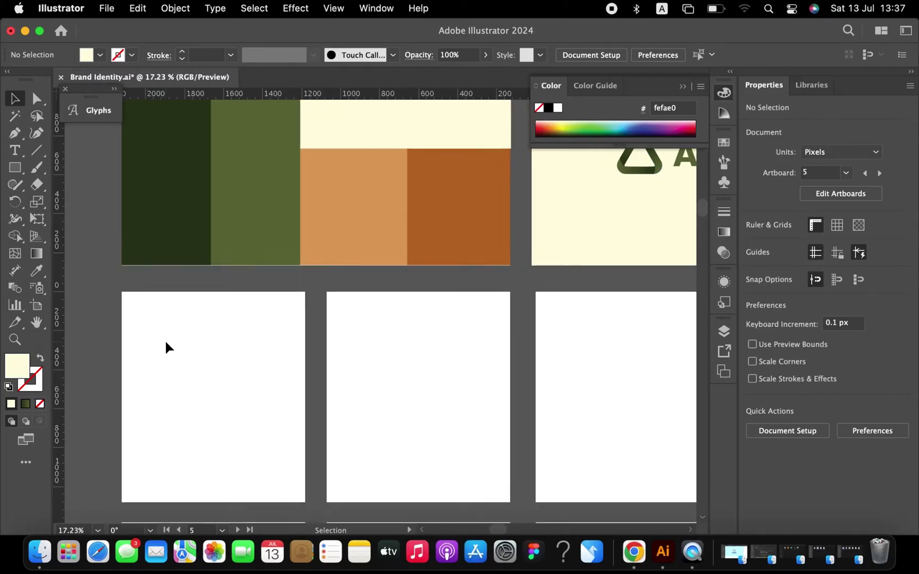
left_click(39, 552)
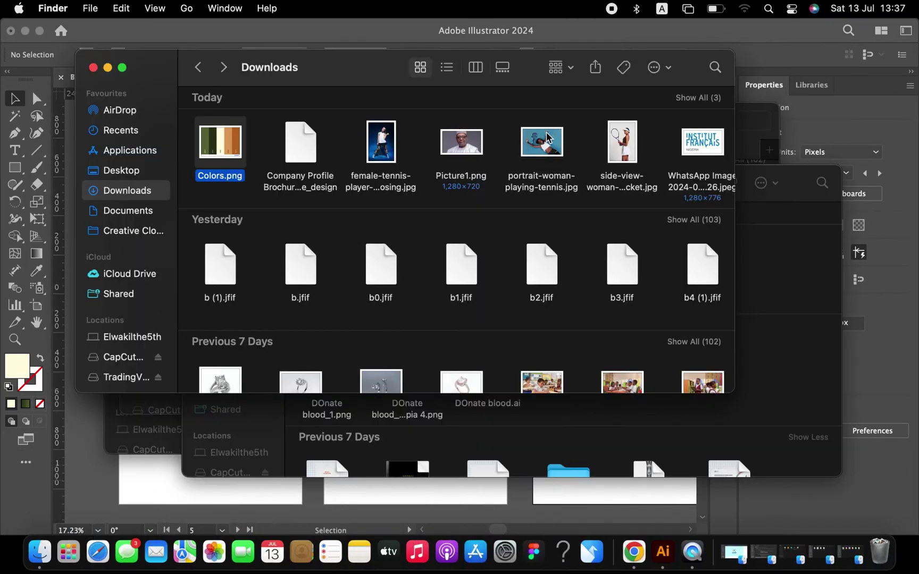
left_click_drag(548, 138, 210, 500)
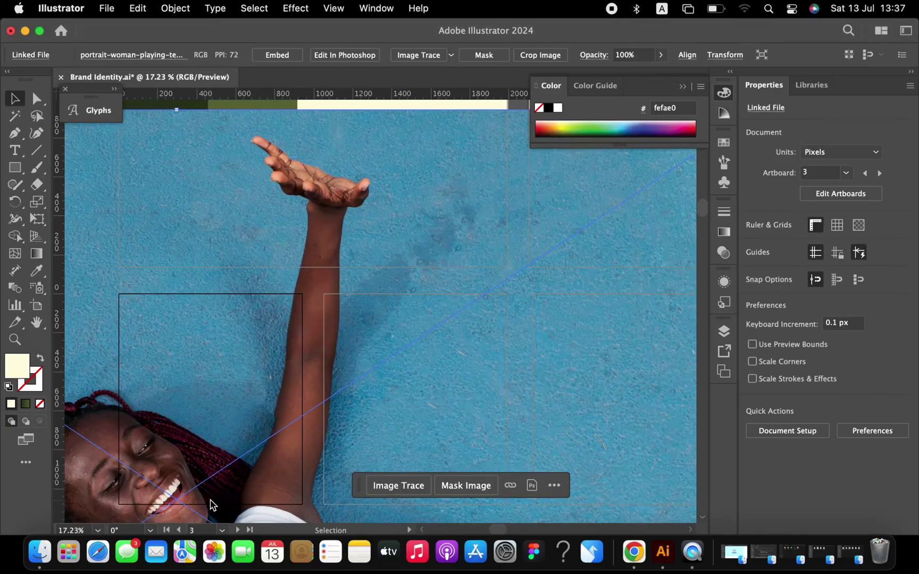
Scale the tennis photo proportionally to about 1619 × 1079 px, centred vertically on the third artboard and shifted rightward over it
left_click_drag(178, 111, 180, 436)
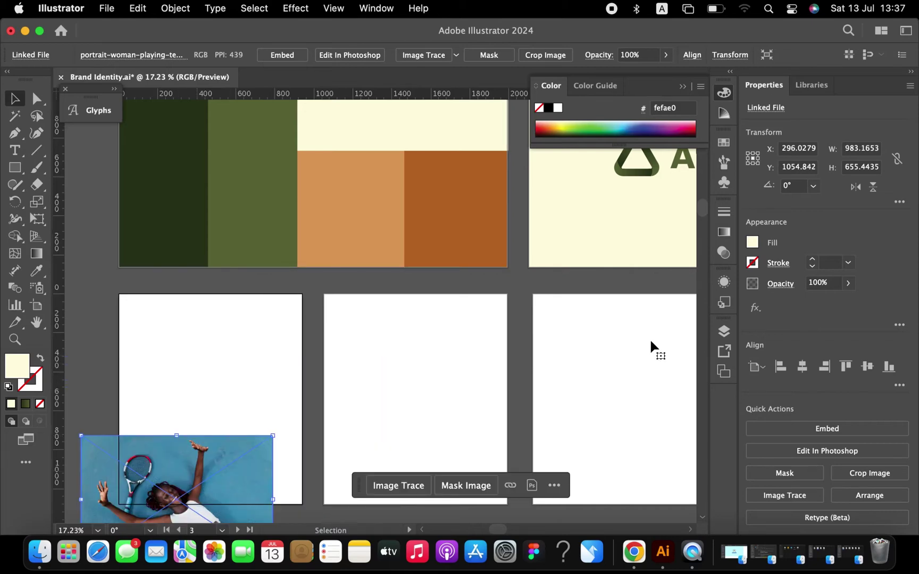
left_click(867, 367)
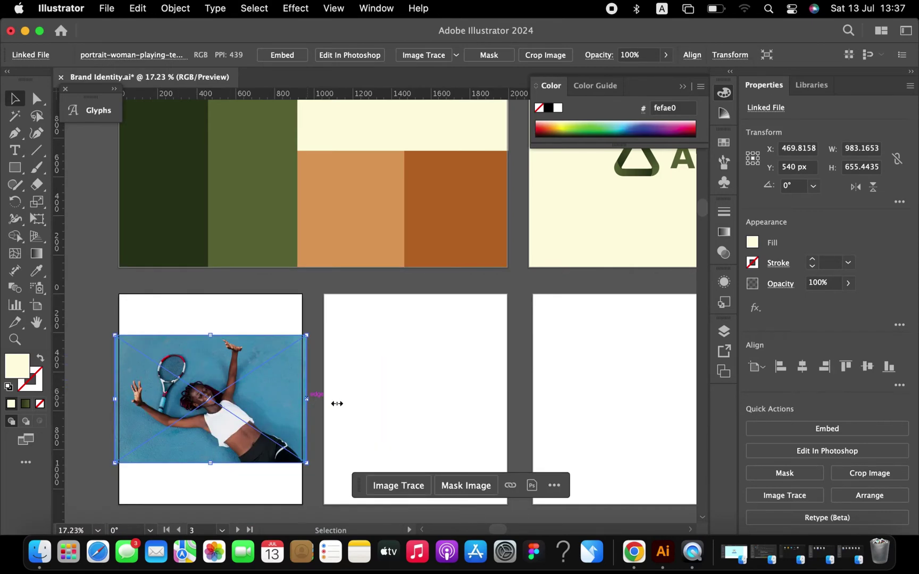
left_click_drag(337, 404, 386, 405)
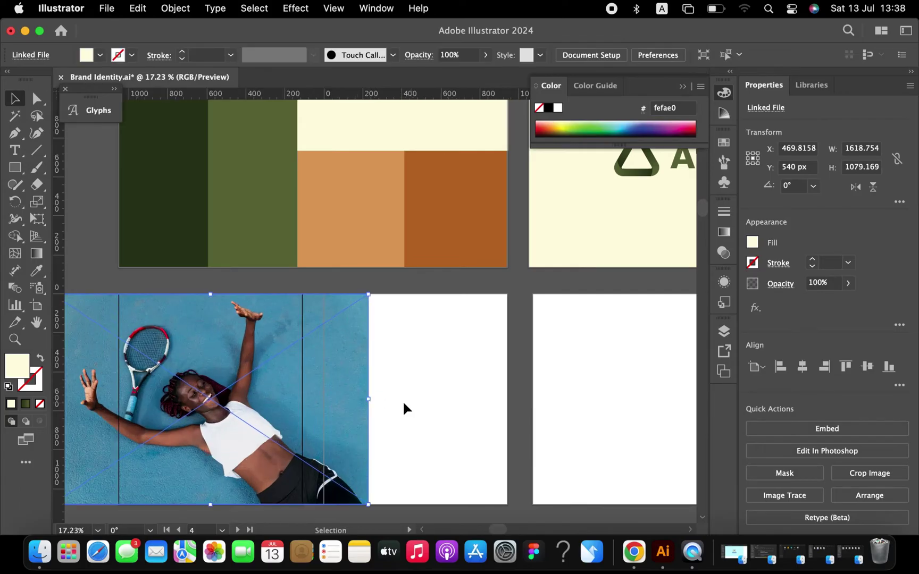
left_click(409, 395)
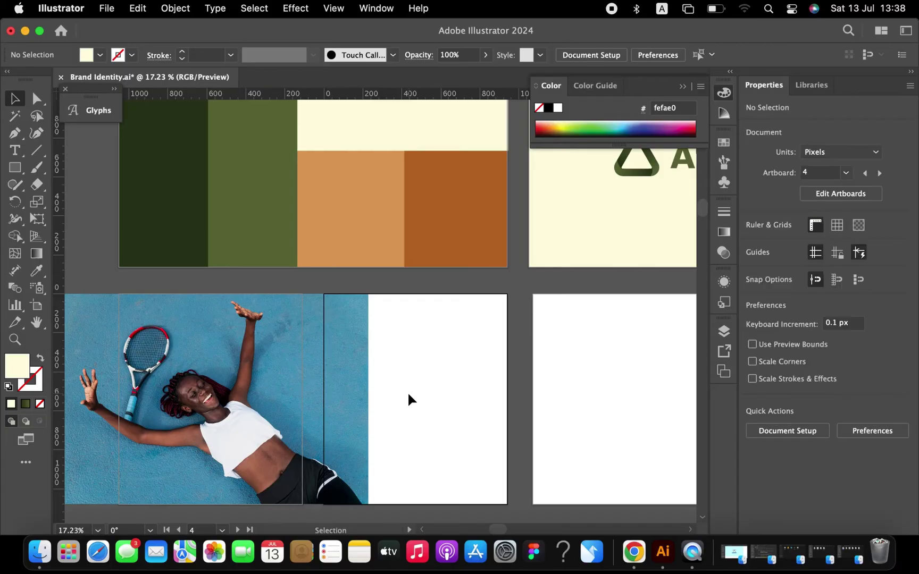
left_click_drag(232, 395, 249, 394)
Crop the tennis photo to the third artboard's edges, about 947 × 1078 px, and deselect it
left_click_drag(427, 339, 427, 339)
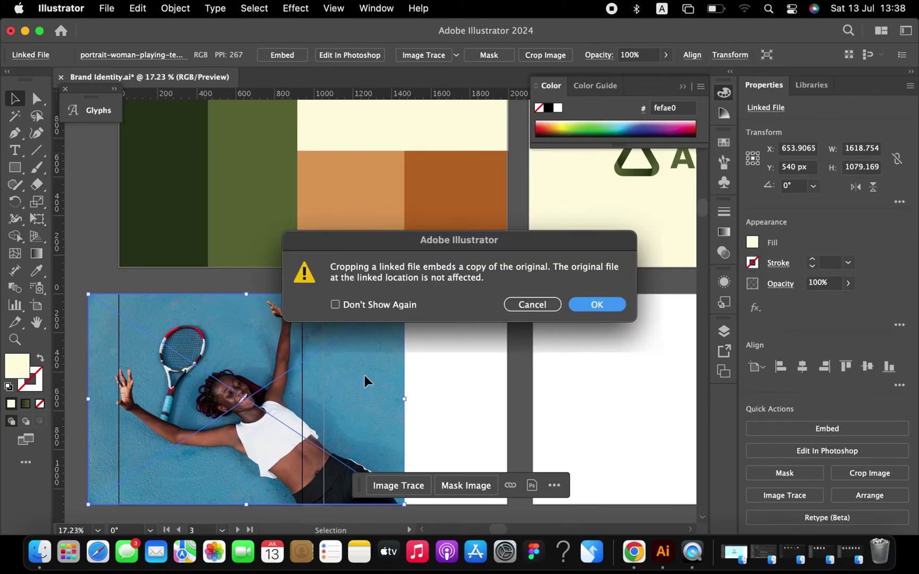
key("Return")
left_click_drag(157, 382, 152, 382)
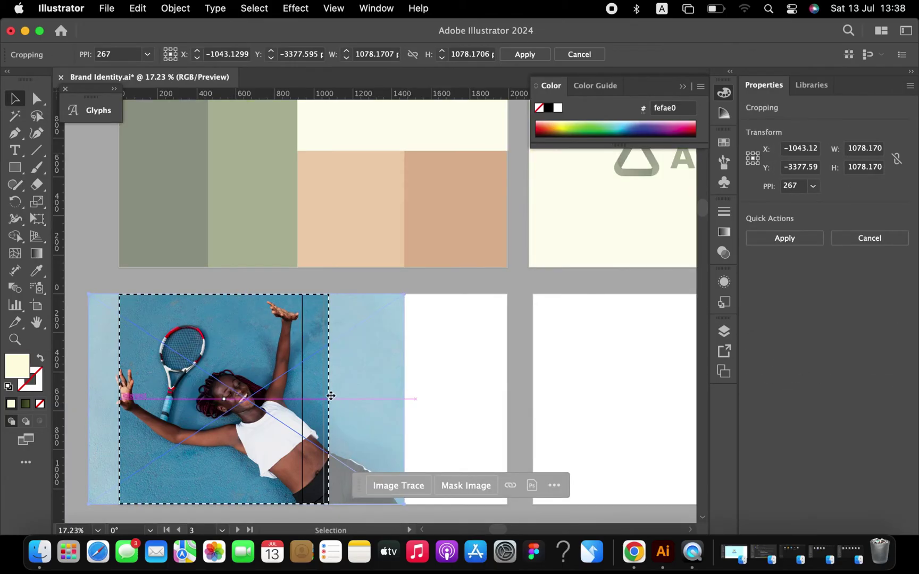
left_click_drag(319, 399, 303, 397)
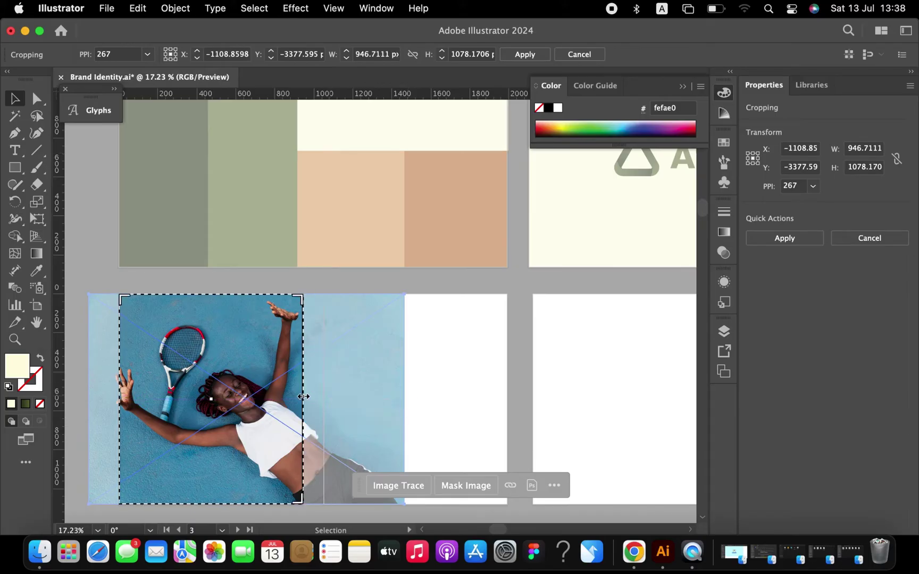
left_click(535, 55)
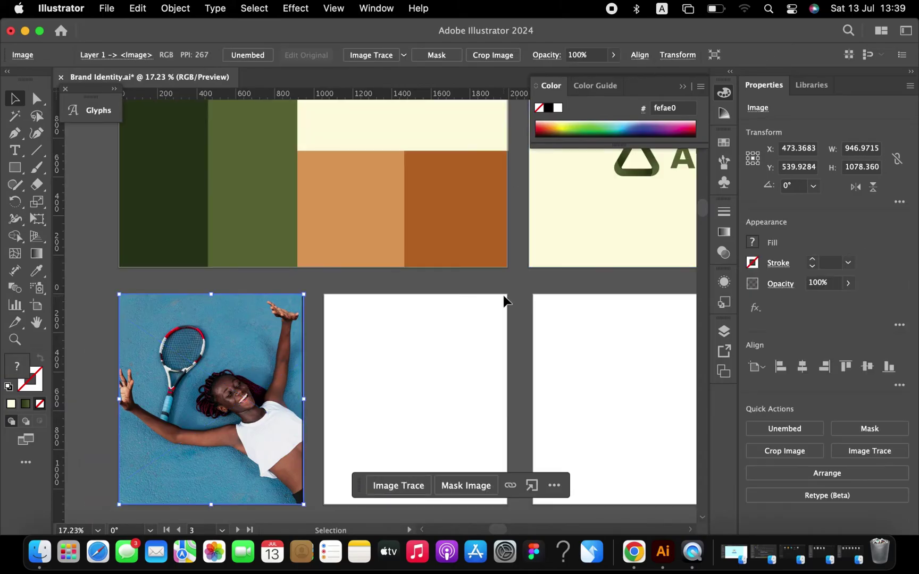
left_click(371, 355)
left_click(398, 248)
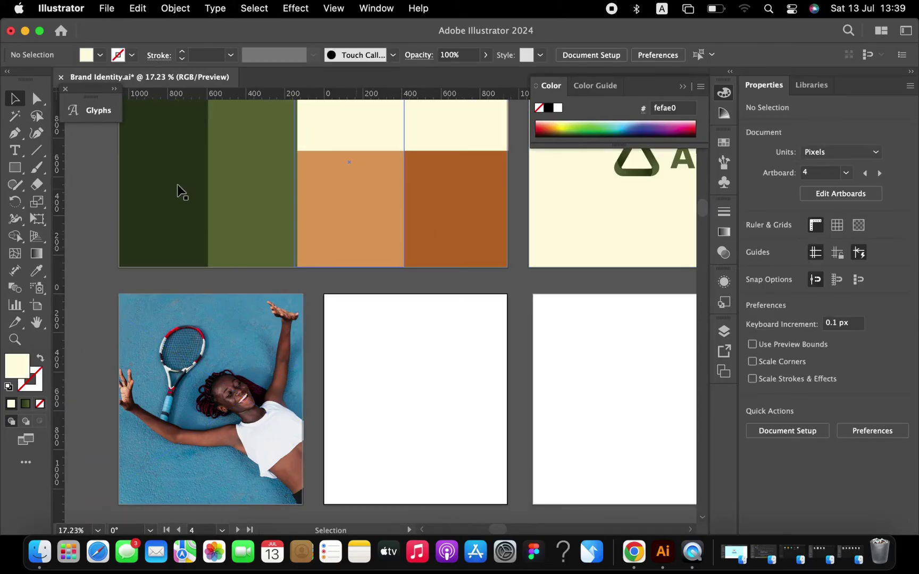
left_click(173, 159)
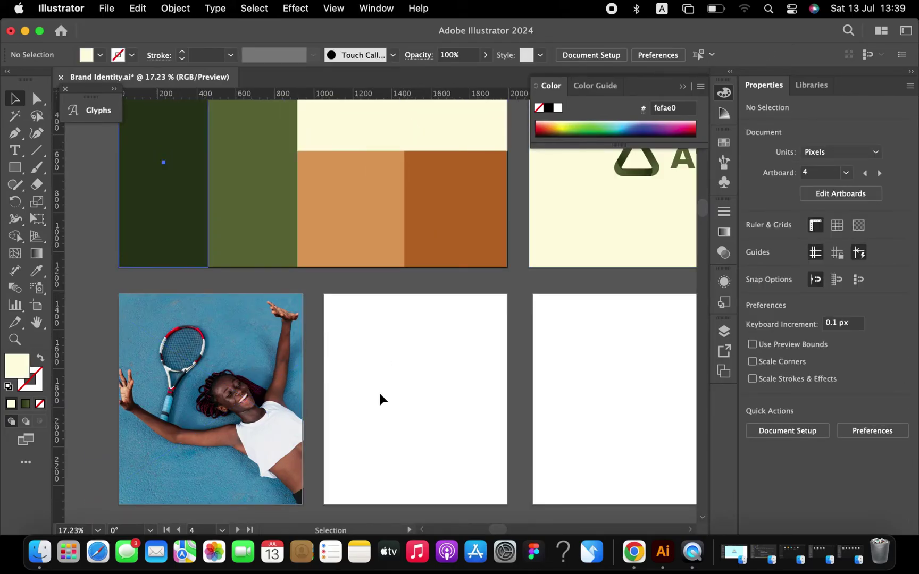
key("super+x")
key("super+v")
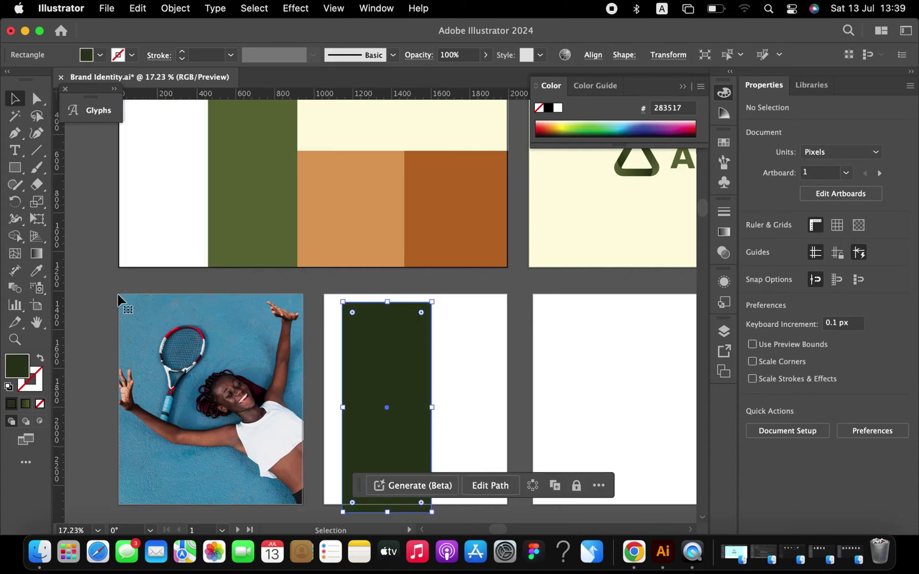
key("m")
key("super+z")
key("super+z")
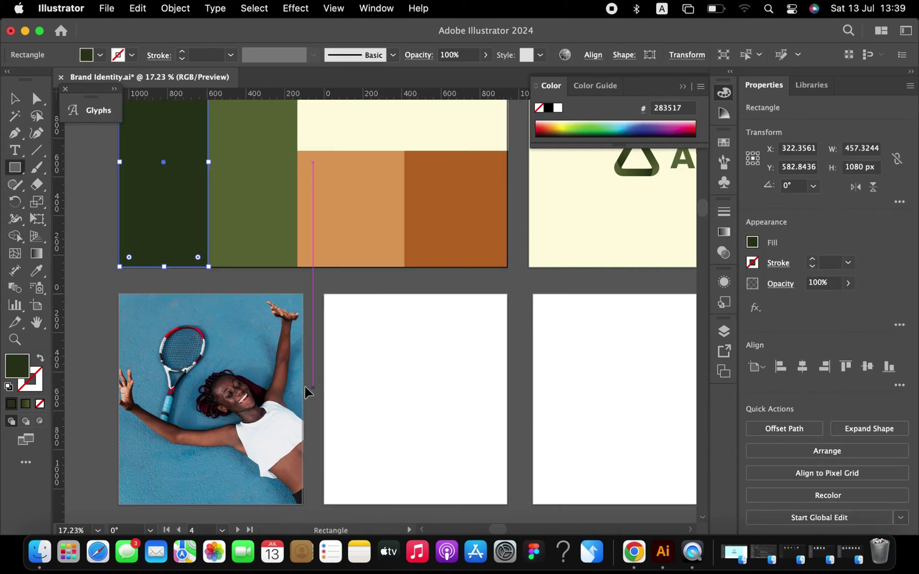
left_click(300, 500, "super")
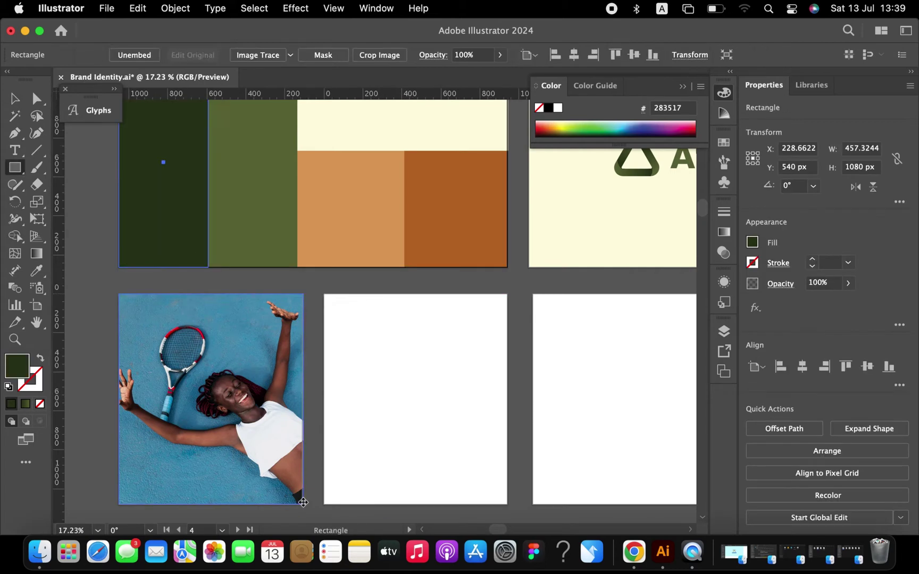
left_click_drag(304, 503, 305, 504)
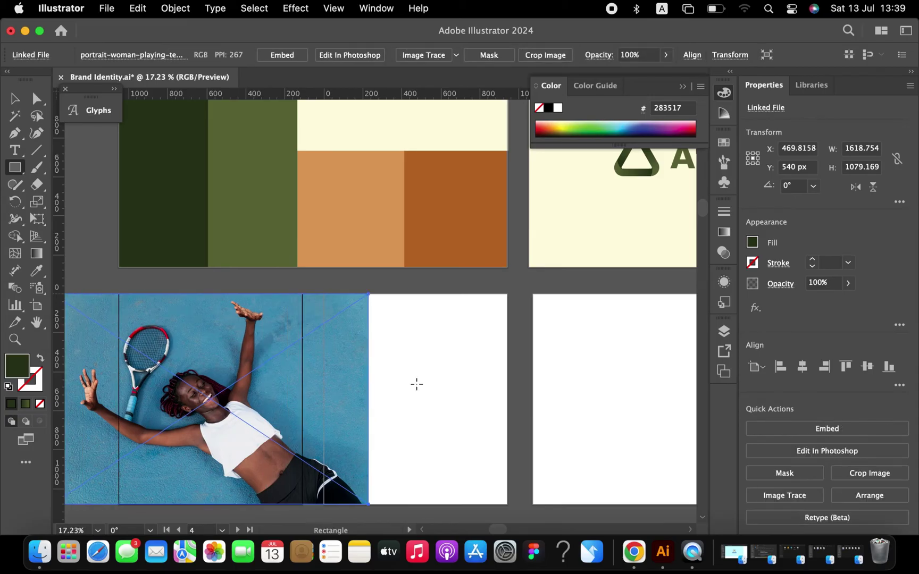
left_click(416, 384)
left_click(436, 314)
right_click(431, 317)
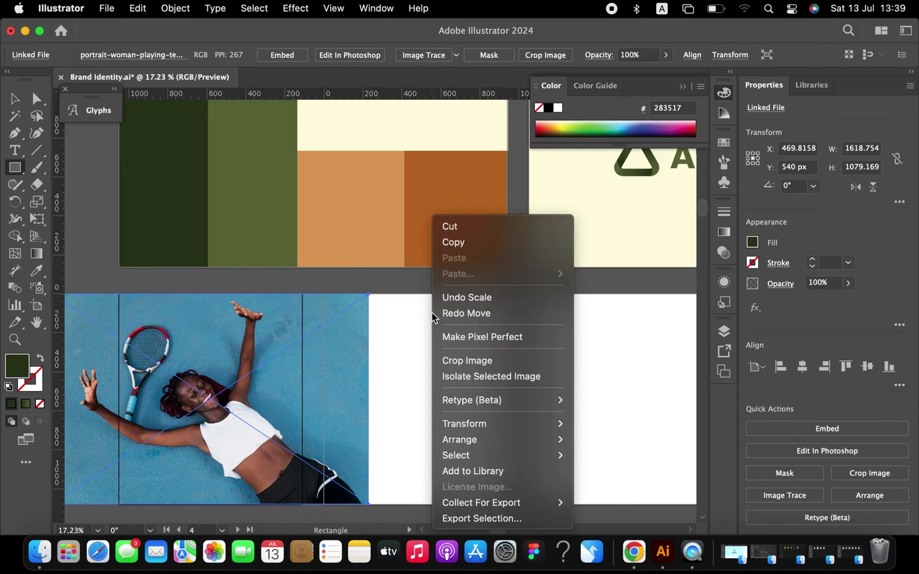
left_click(461, 311)
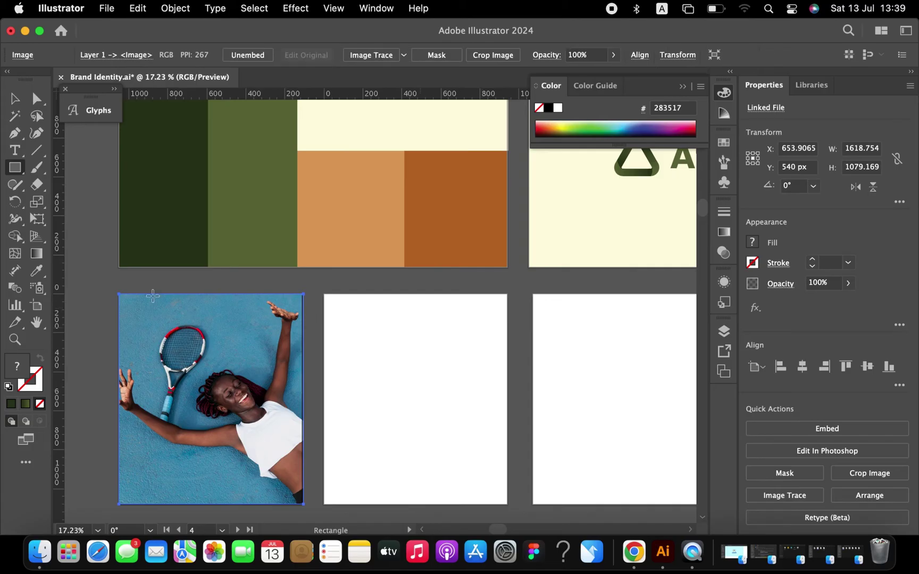
Draw a dark green (283517) rectangle about 947 × 1092 px over the cropped tennis photo and show its transparency settings
left_click_drag(304, 504, 303, 505)
key("v")
left_click(724, 253)
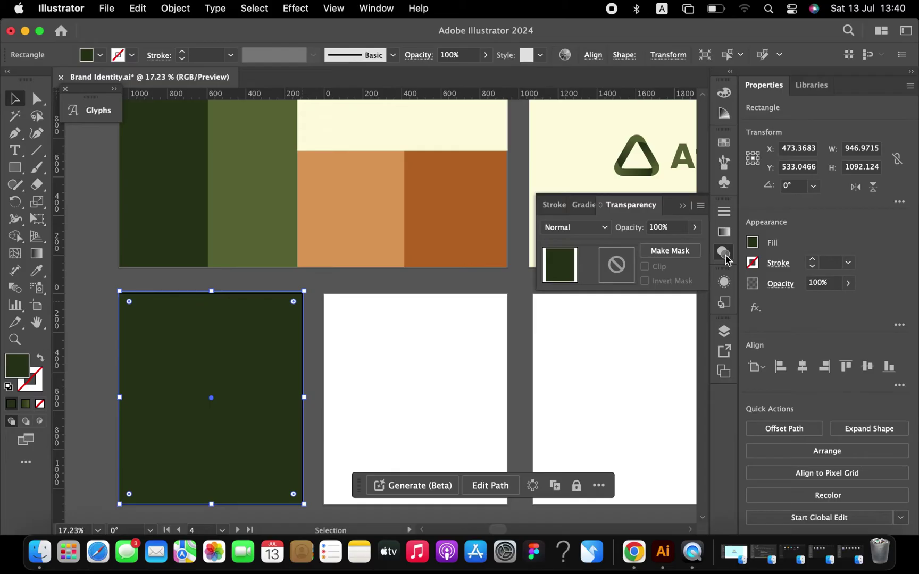
Try the Darken and Color Burn blend modes on the dark green rectangle over the photo
left_click(575, 228)
left_click(596, 262)
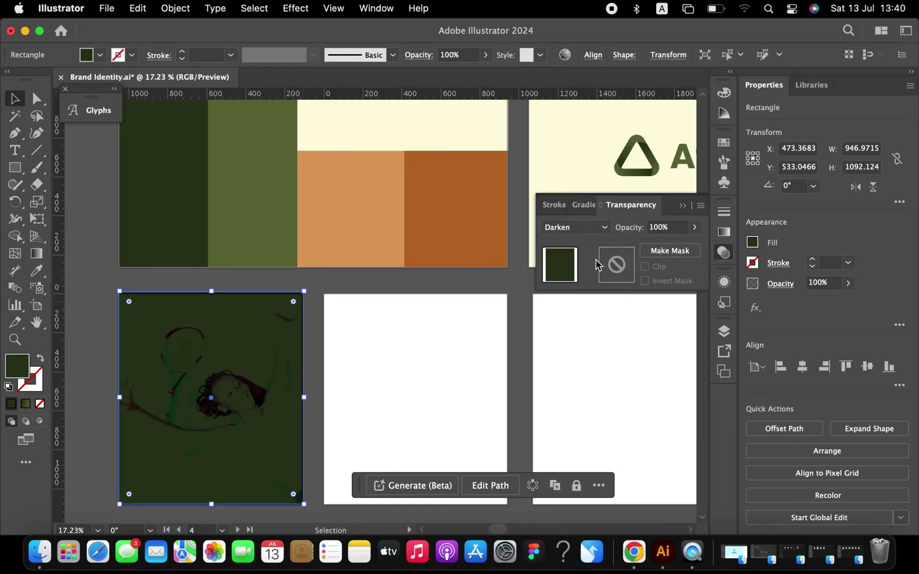
left_click(590, 228)
left_click(590, 277)
left_click(590, 227)
left_click(590, 294)
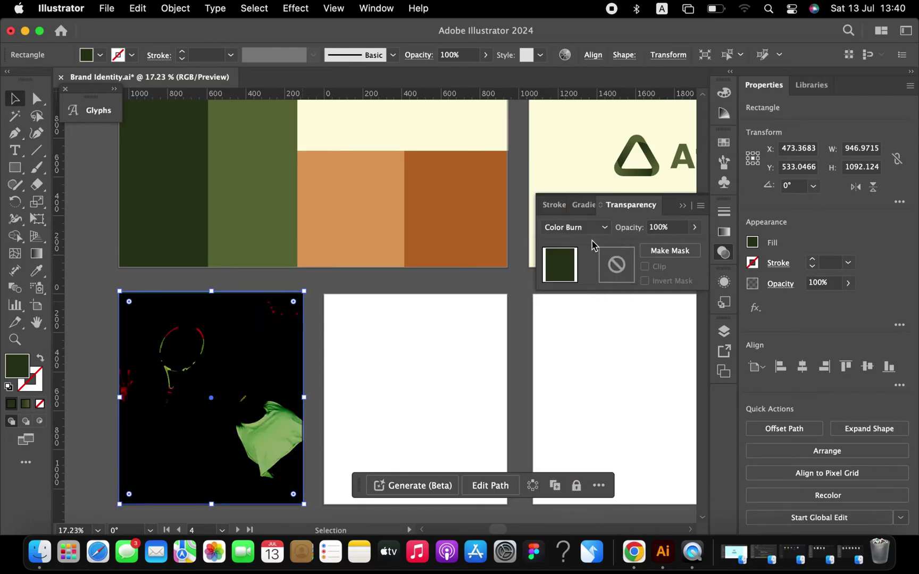
Set the dark green overlay to the Multiply blend mode at 84% opacity and deselect it
left_click(590, 228)
left_click(601, 278)
left_click(695, 227)
mouse_move(693, 245)
left_mouse_down()
mouse_move(678, 246)
mouse_move(684, 252)
left_mouse_up()
left_click(547, 373)
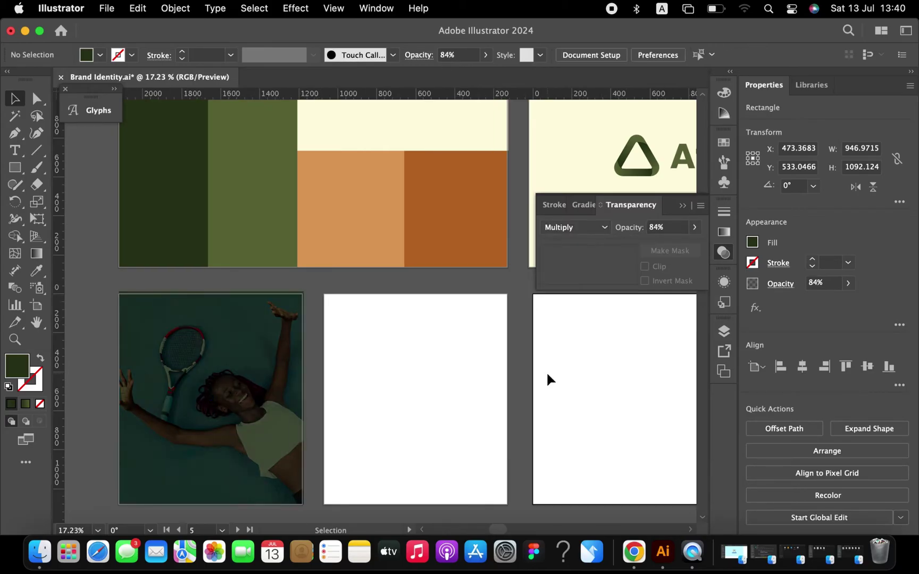
Add the text "Unlock your potential" in Poppins Bold 72 pt over the tennis photo, coloured with the palette's cream
key("t")
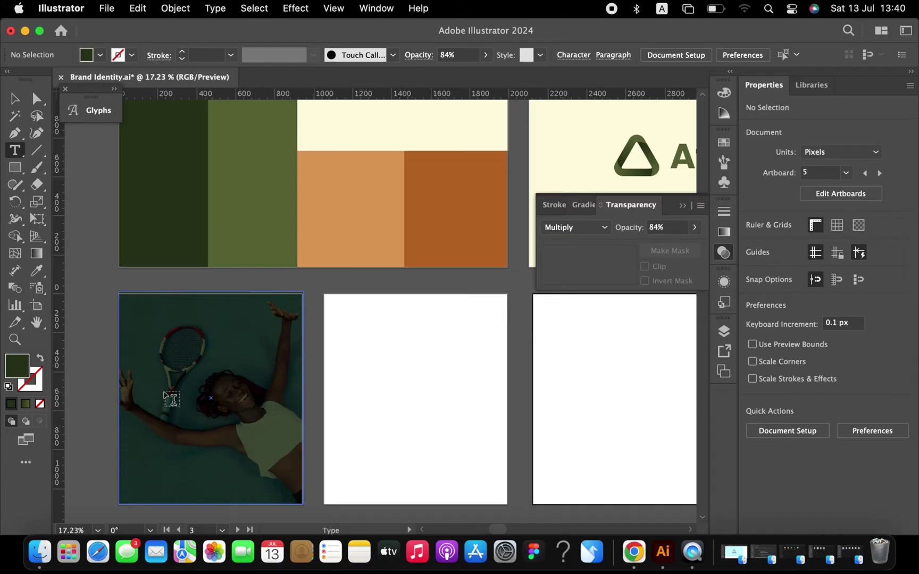
left_click(165, 391)
type("Unlock your potential")
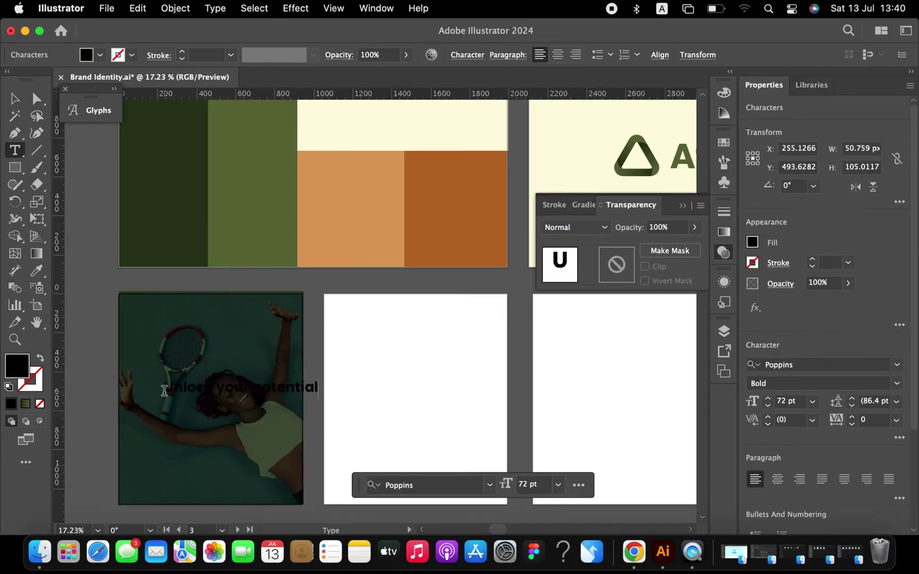
left_click(15, 98)
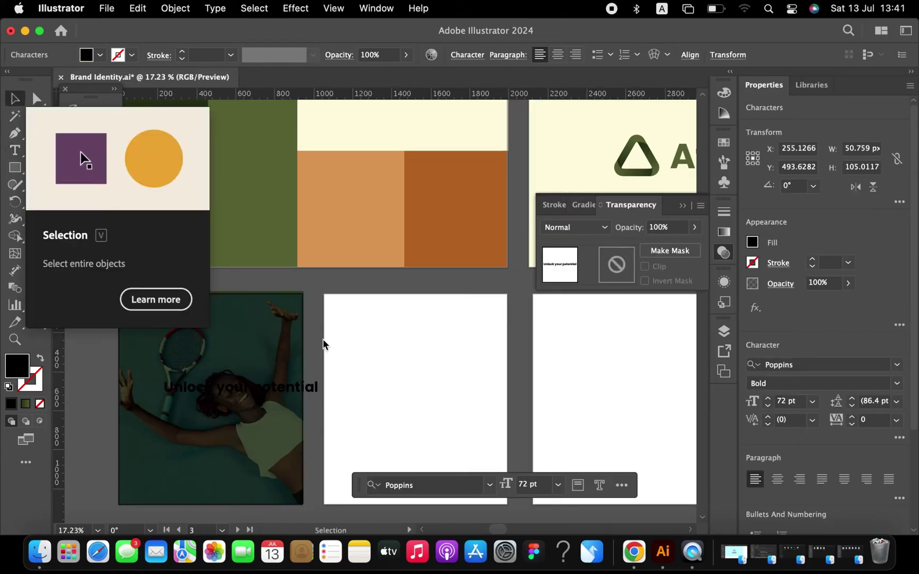
key("i")
left_click(367, 137)
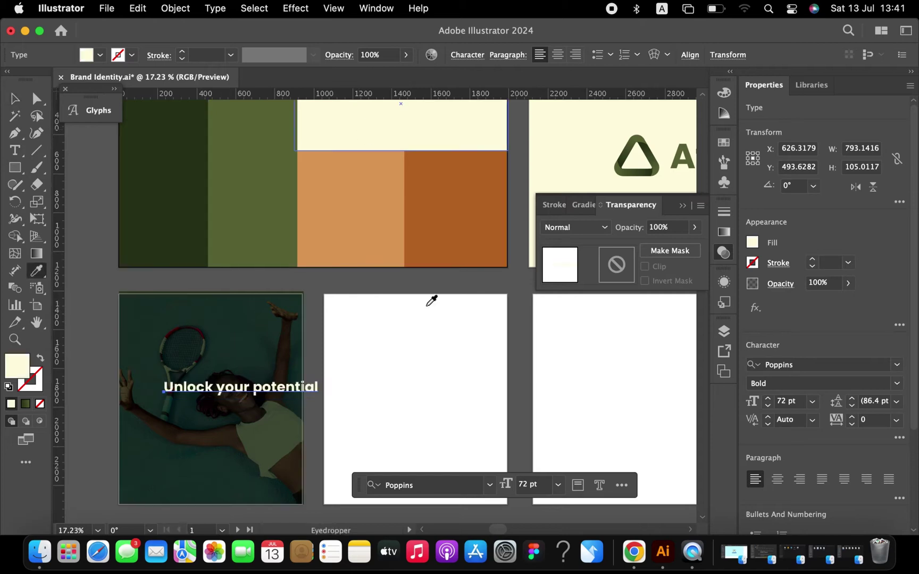
Split the headline into two lines, with "Unlock" above "your potential"
key("v")
left_click(257, 383)
key("t")
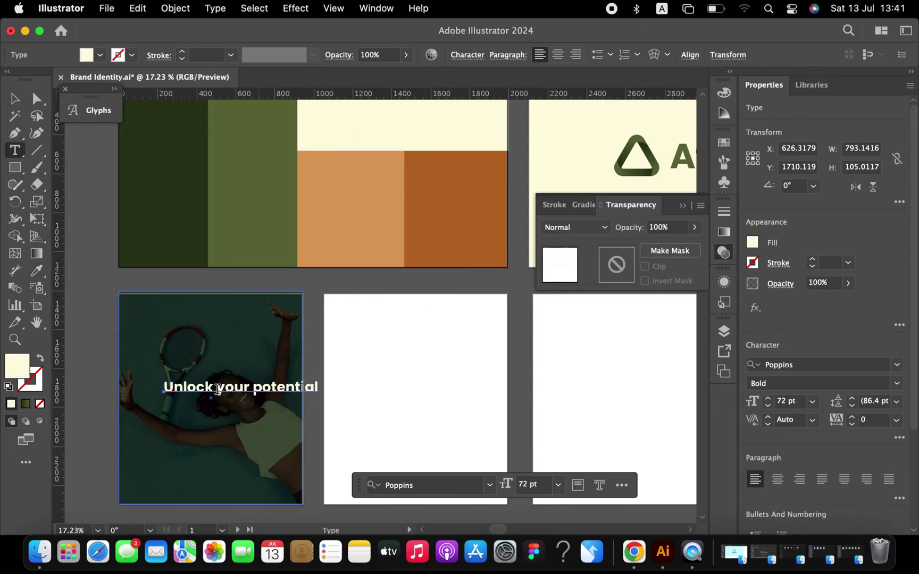
left_click(217, 387)
key("BackSpace")
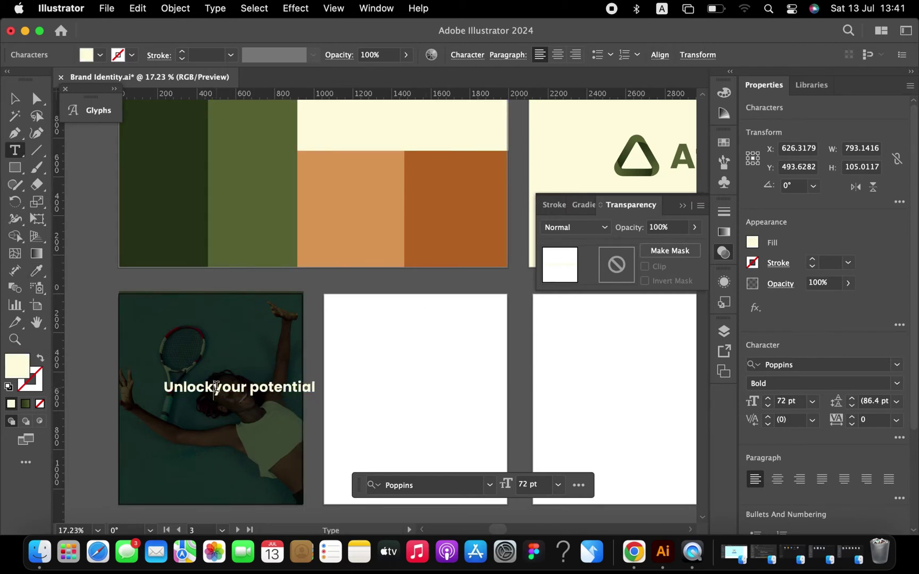
key("Return")
left_click(15, 99)
Enlarge the headline to about 678 × 248 px and move it into the lower part of the third artboard
left_click(159, 400)
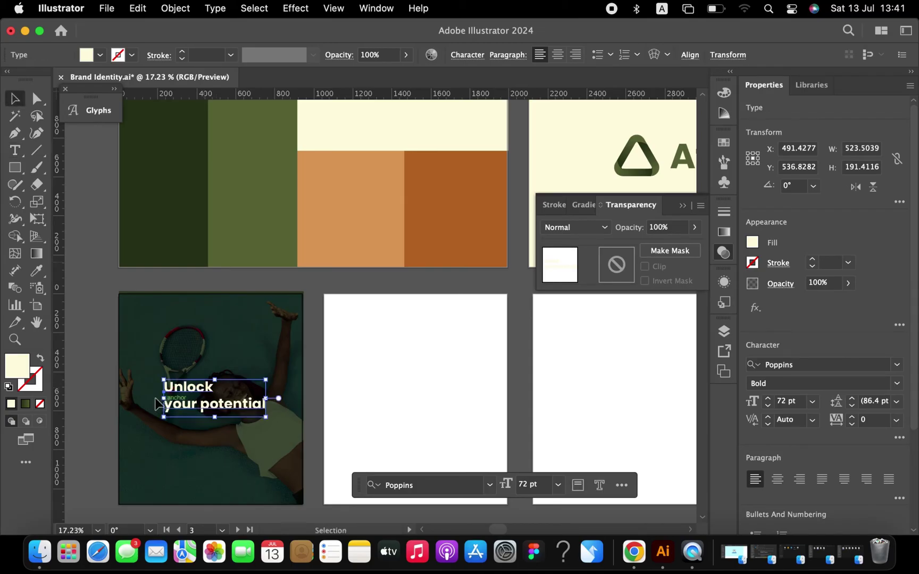
left_click_drag(143, 398, 144, 398)
left_click_drag(265, 398, 275, 400)
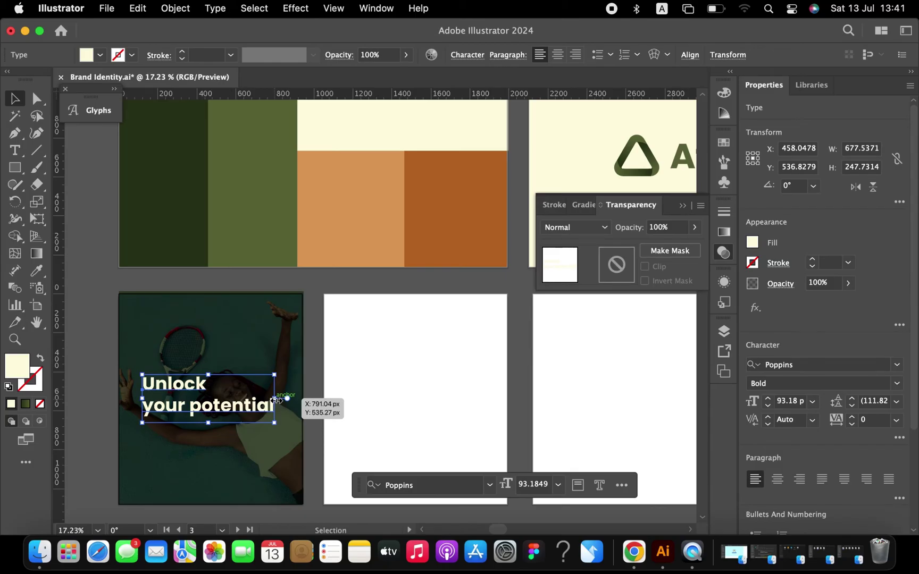
left_click_drag(268, 409, 264, 457)
left_click(358, 448)
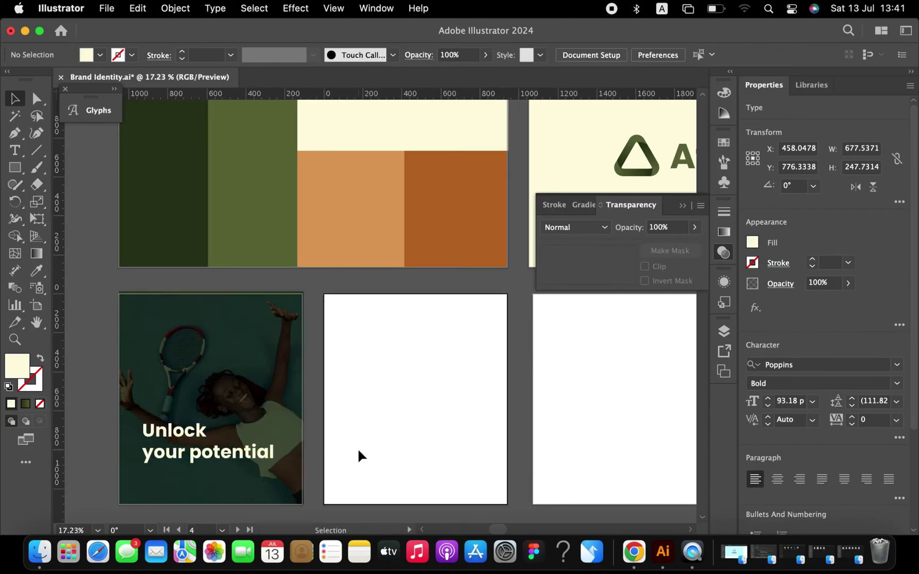
Draw a cream bar about 686 × 40 px beneath the headline, round its corners and deselect it
key("m")
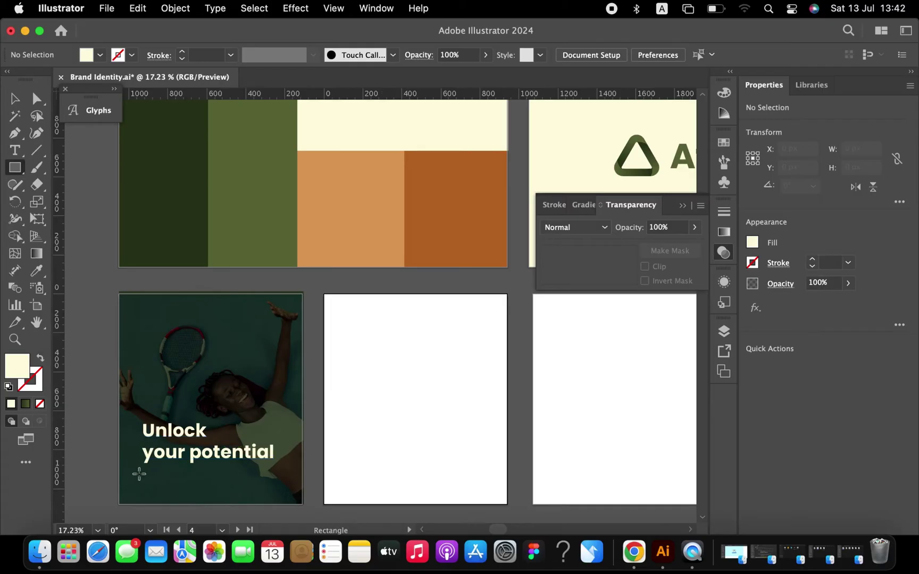
left_click_drag(139, 470, 273, 482)
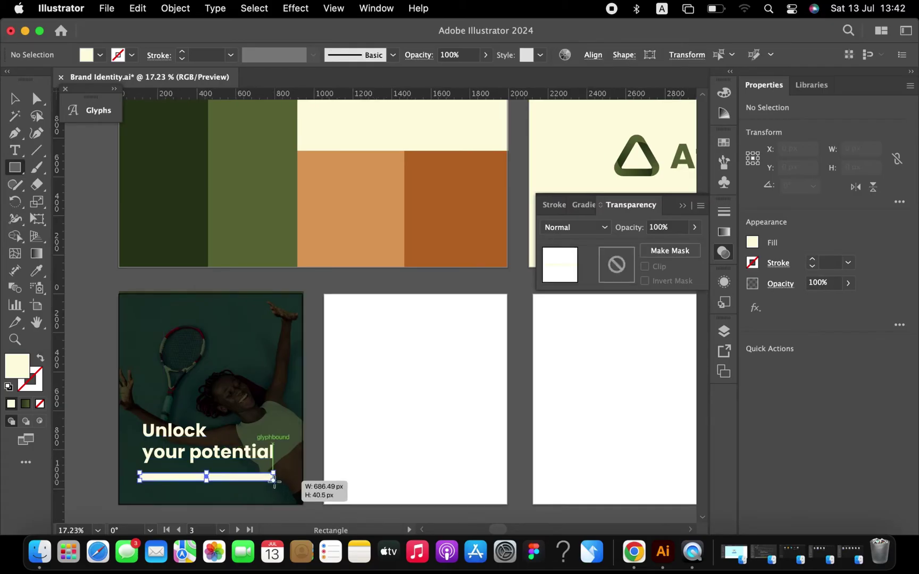
key("a")
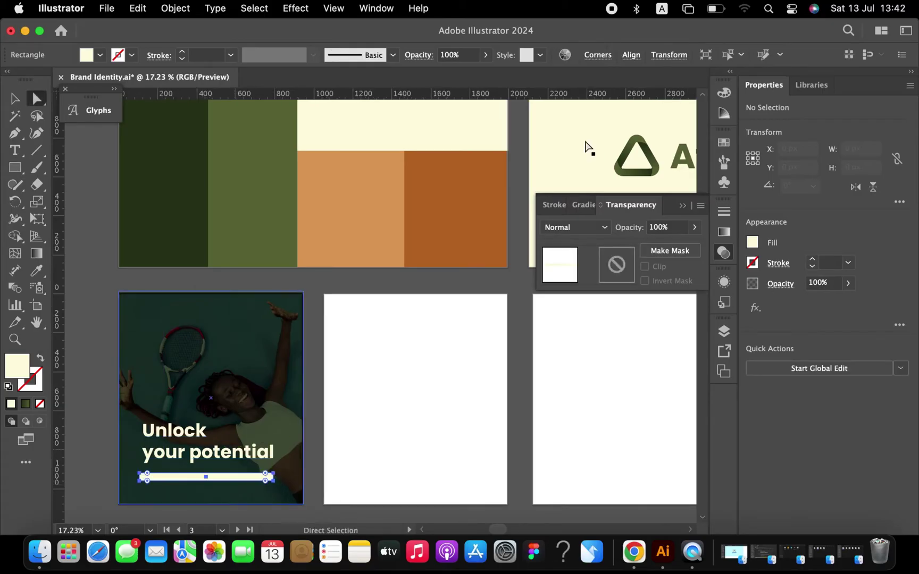
left_click(598, 56)
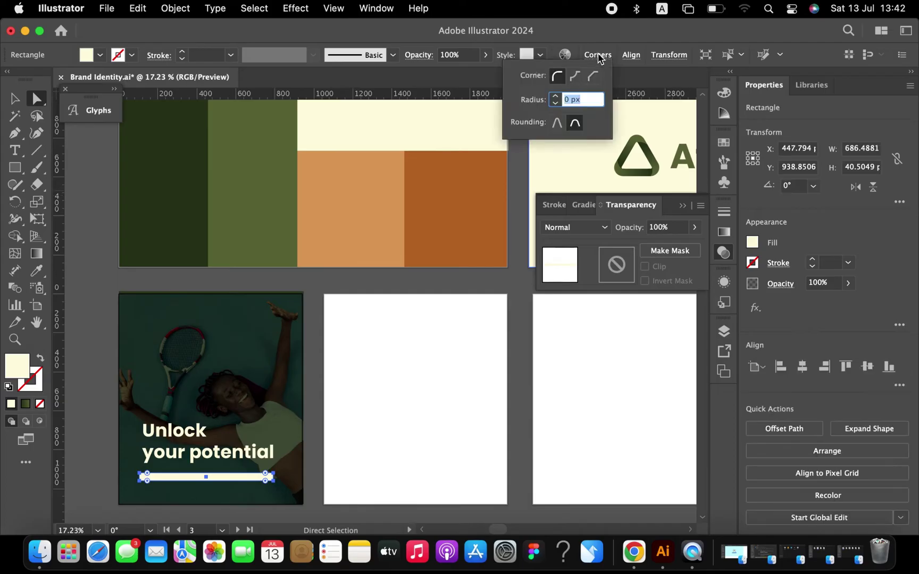
left_click(555, 97)
left_click(402, 389)
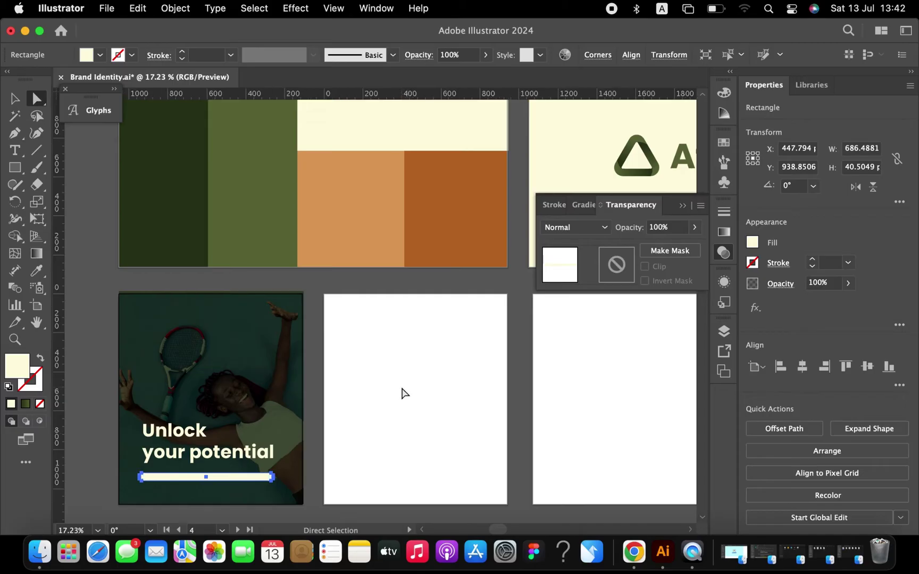
left_click(402, 394)
key("v")
Copy the Athletix logo with its cream background and paste it in place on artboard 5, the wide blank artboard below
scroll(393, 388, "right", 10)
scroll(393, 389, "down", 2)
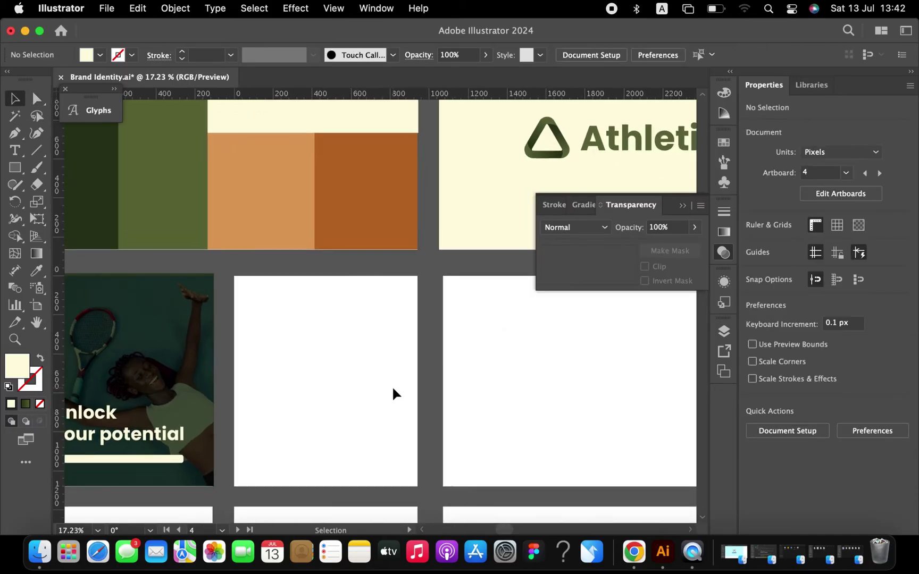
scroll(393, 389, "down", 2)
scroll(393, 388, "right", 3)
scroll(401, 359, "up", 3)
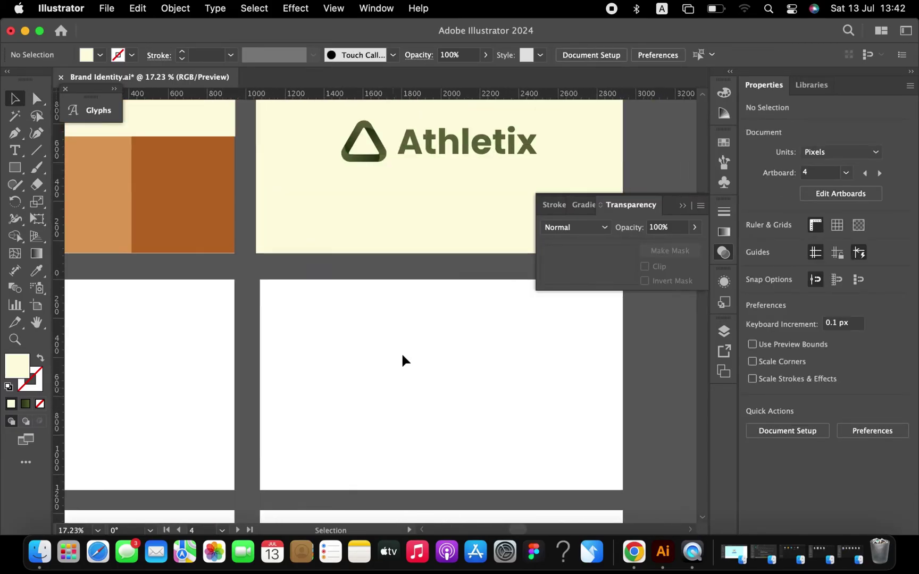
left_click(434, 153)
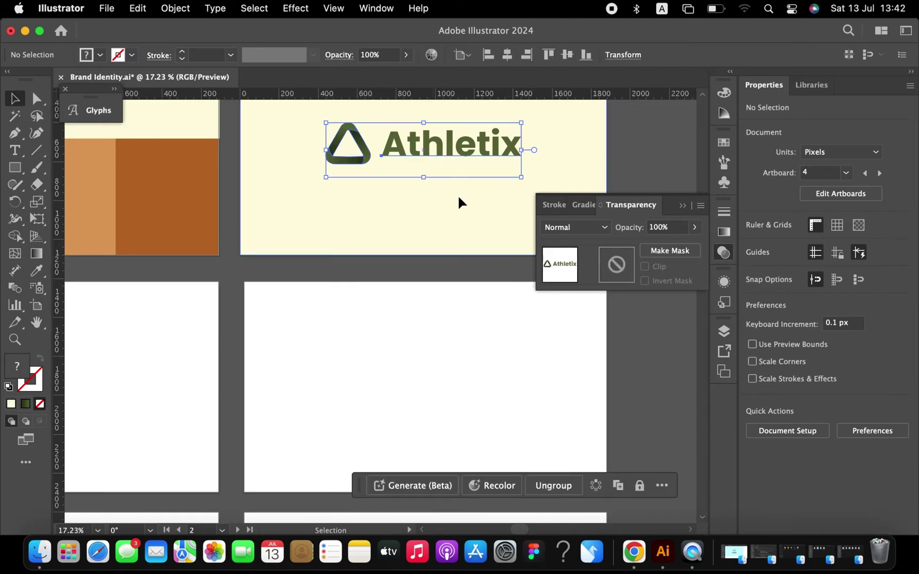
left_click(458, 203, "shift")
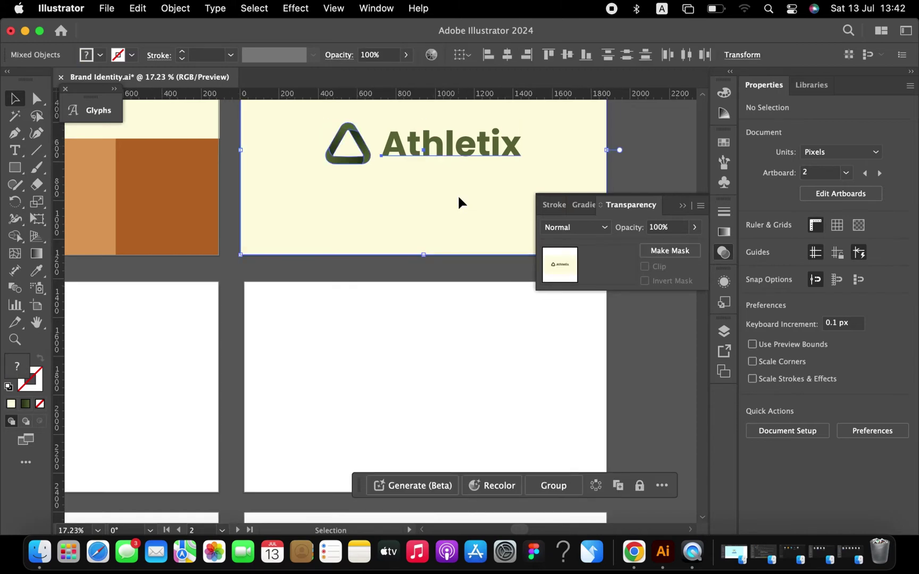
key("super+c")
left_click(462, 377)
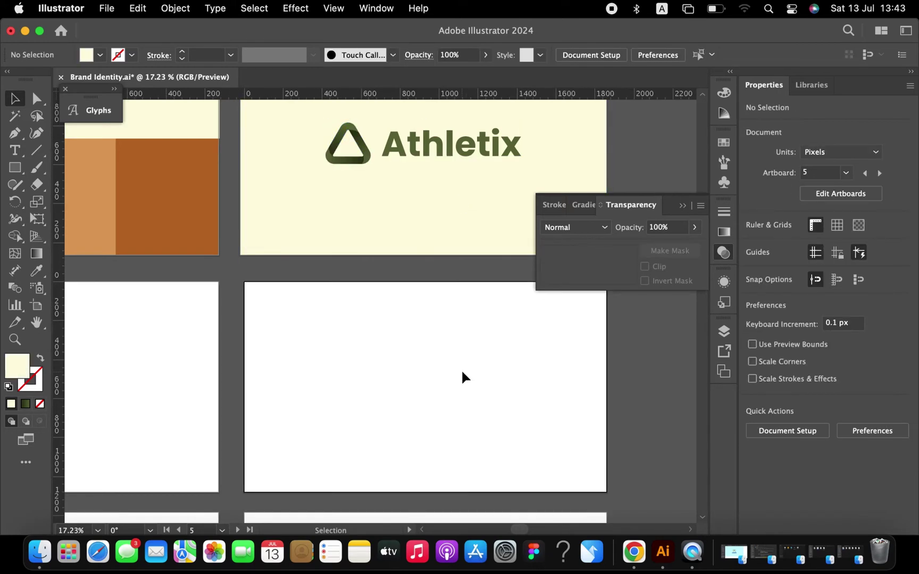
key("shift+super+v")
left_click(643, 399)
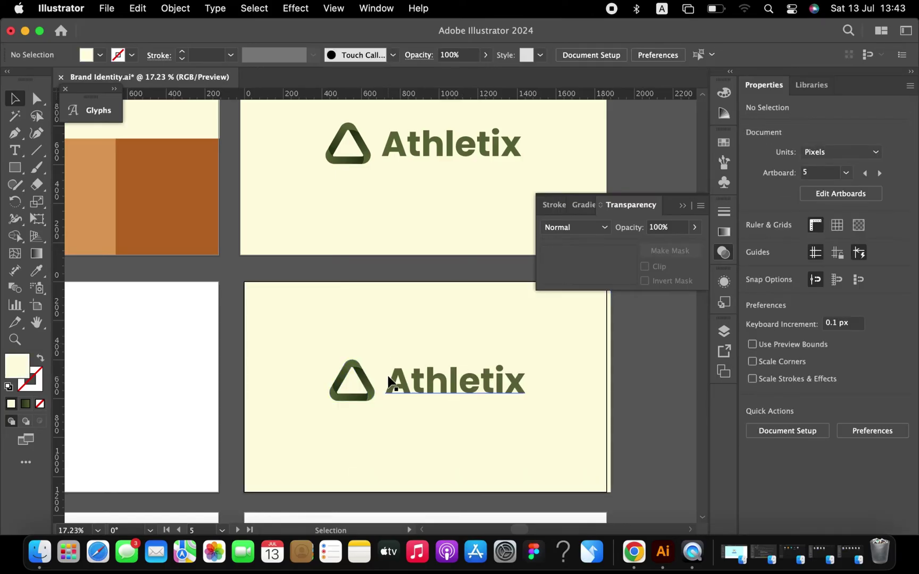
Draw a horizontal line about 1561 px long along the bottom edge of the copied logo's triangle symbol
scroll(356, 424, "up", 3)
scroll(337, 373, "right", 2)
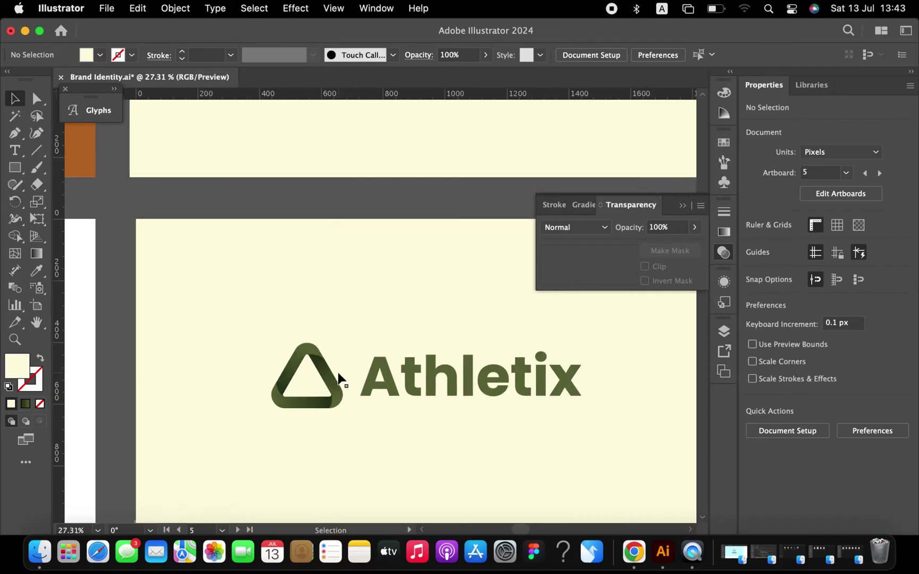
key("backslash")
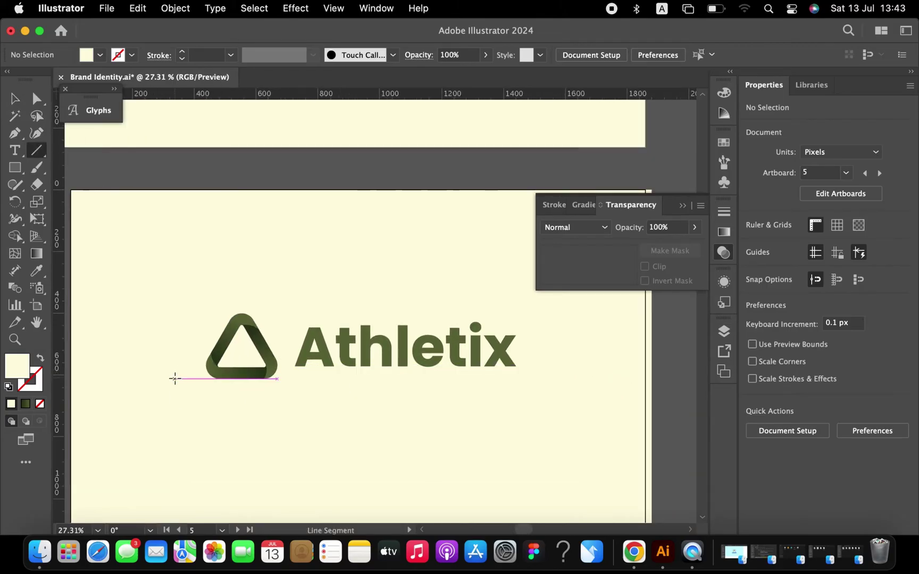
mouse_move(130, 380)
left_mouse_down()
mouse_move(621, 406)
mouse_move(611, 397)
left_mouse_up()
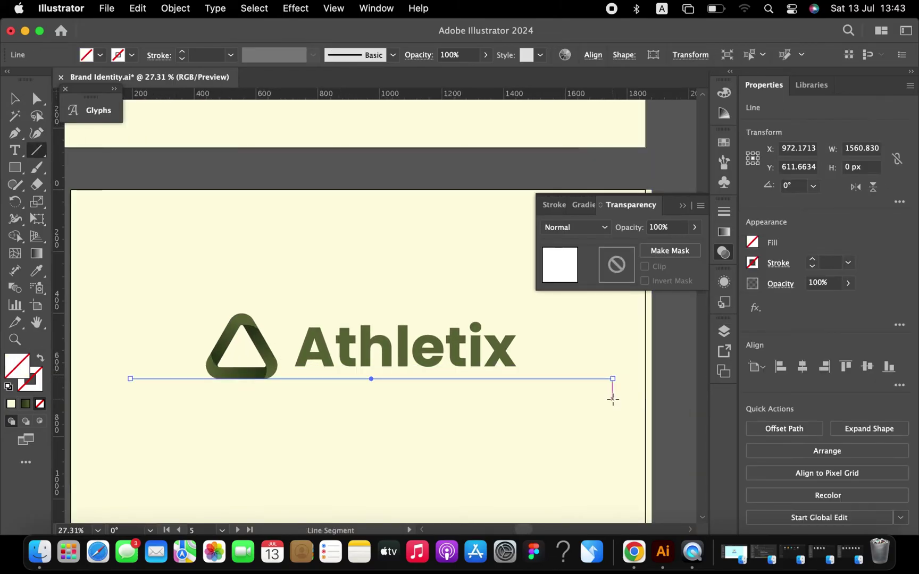
key("v")
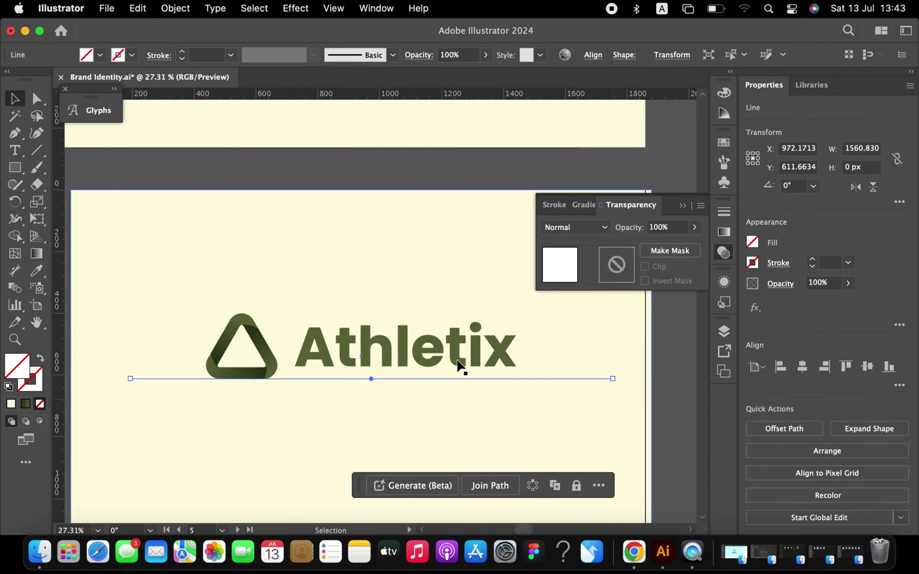
Give the line a 1 pt stroke in the wordmark's olive green with no fill, and deselect it
key("i")
left_click(429, 339)
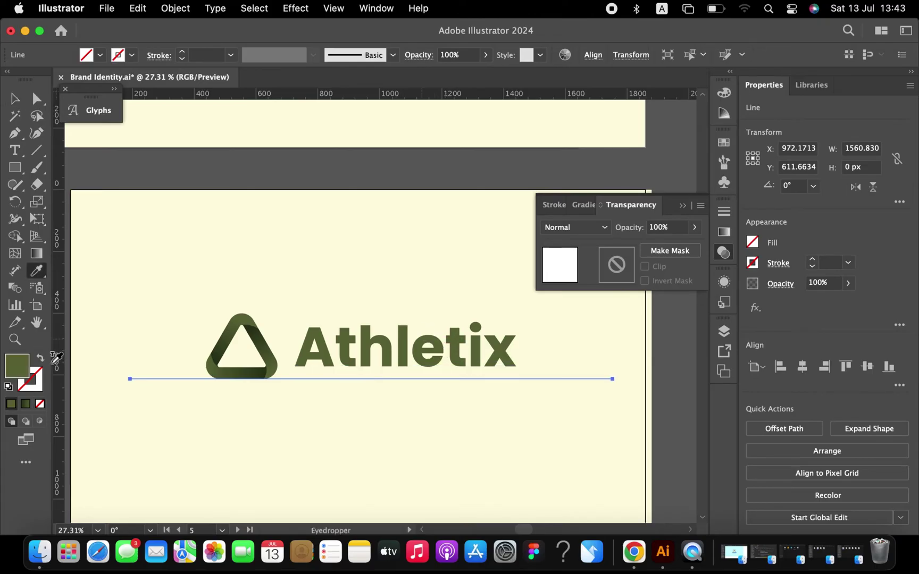
left_click(14, 100)
key("shift+x")
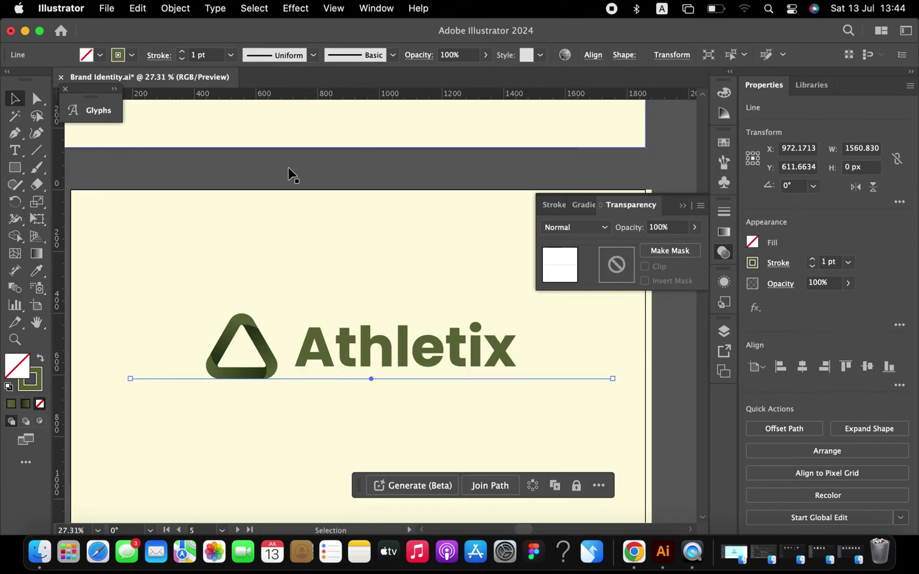
left_click(373, 182)
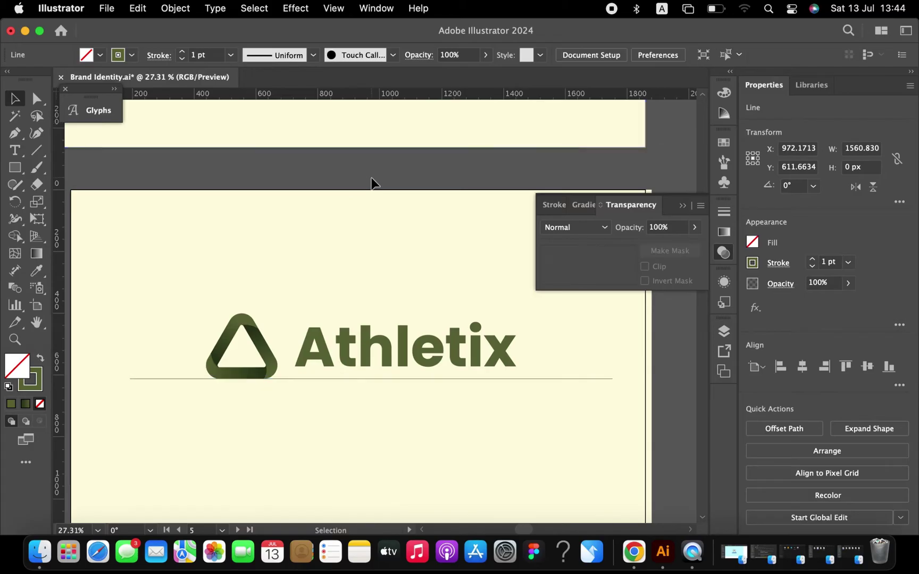
Duplicate the guide line to the symbol's top edge, the top of the wordmark and the wordmark's baseline
left_click(560, 379)
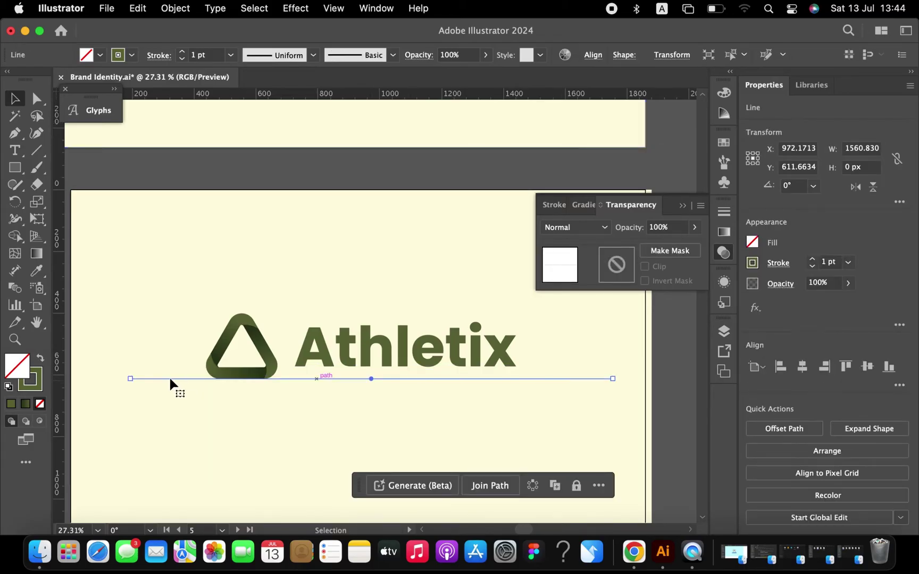
left_click_drag(172, 323, 172, 314)
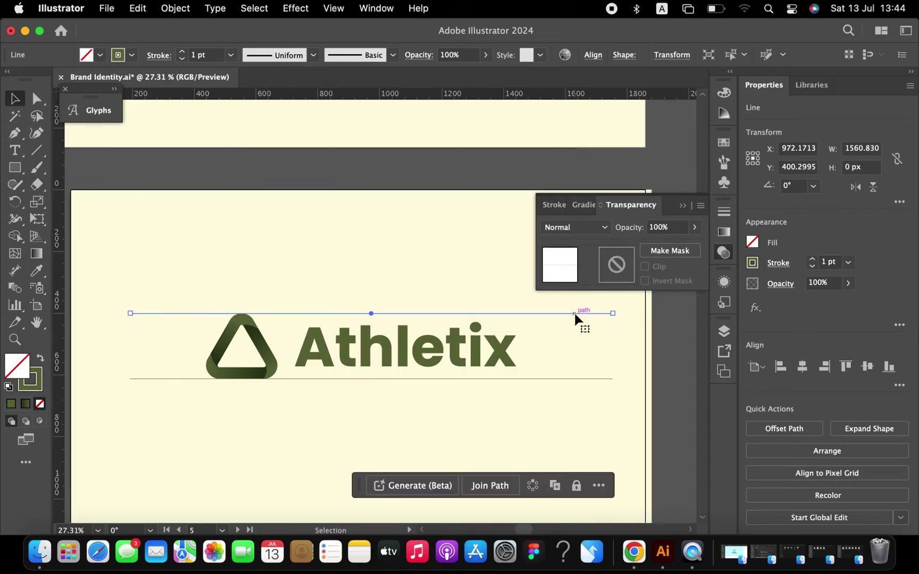
left_click_drag(567, 378, 564, 322)
left_click(586, 371)
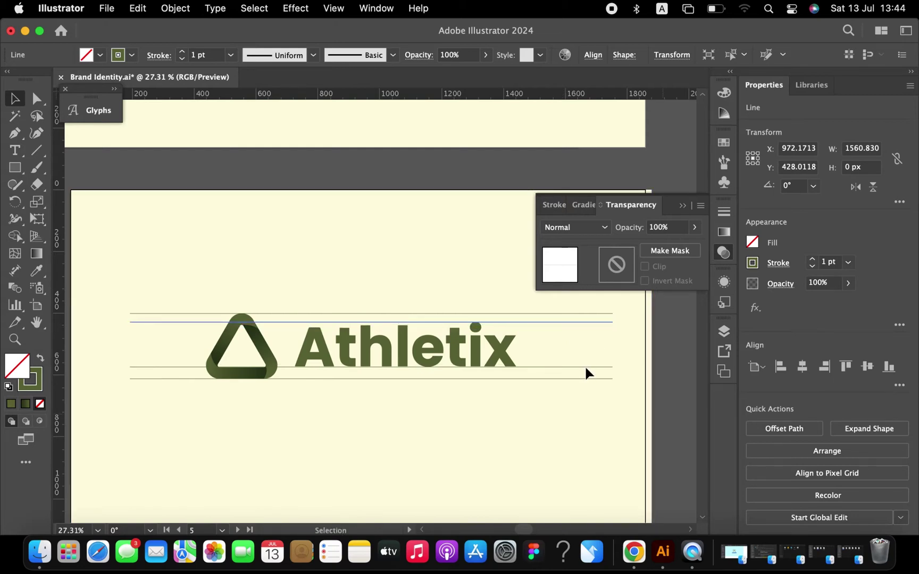
left_click(585, 367)
Shorten the wordmark's upper and baseline guide lines together so they start at the left edge of the "A"
left_click(284, 375)
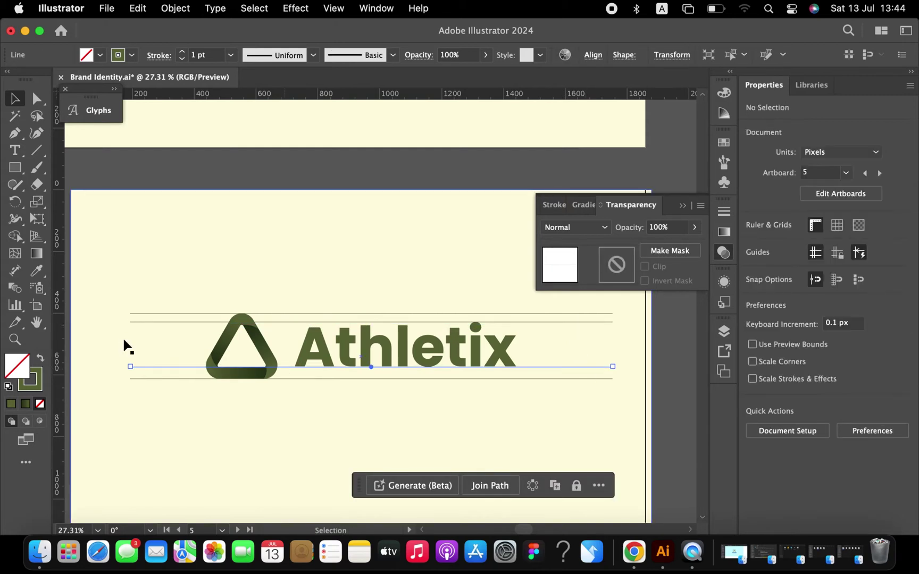
left_click_drag(133, 318, 123, 370)
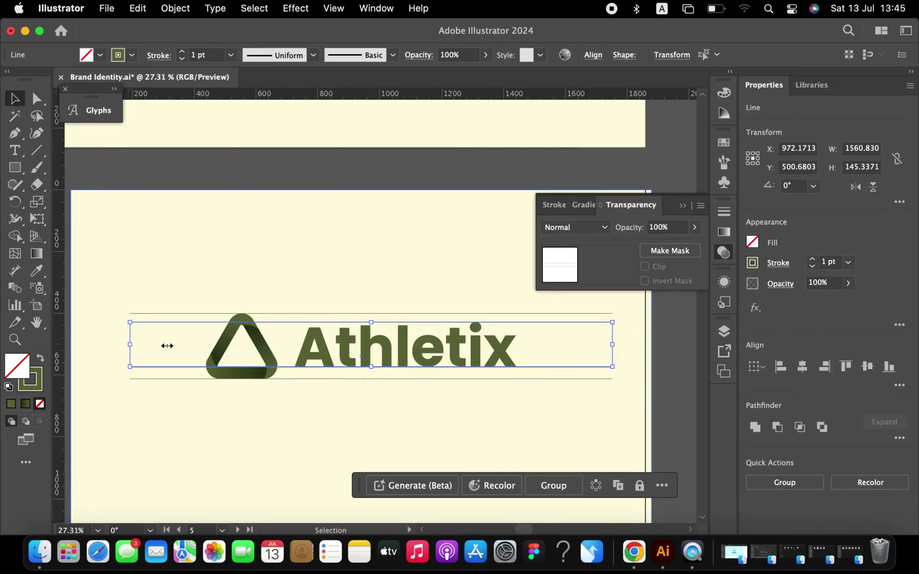
left_click_drag(167, 346, 295, 354)
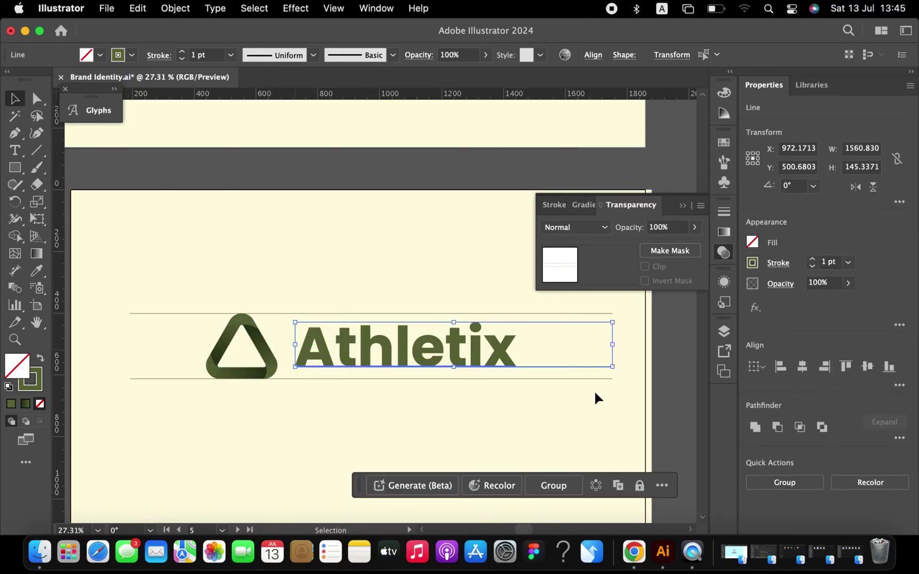
left_click(663, 394)
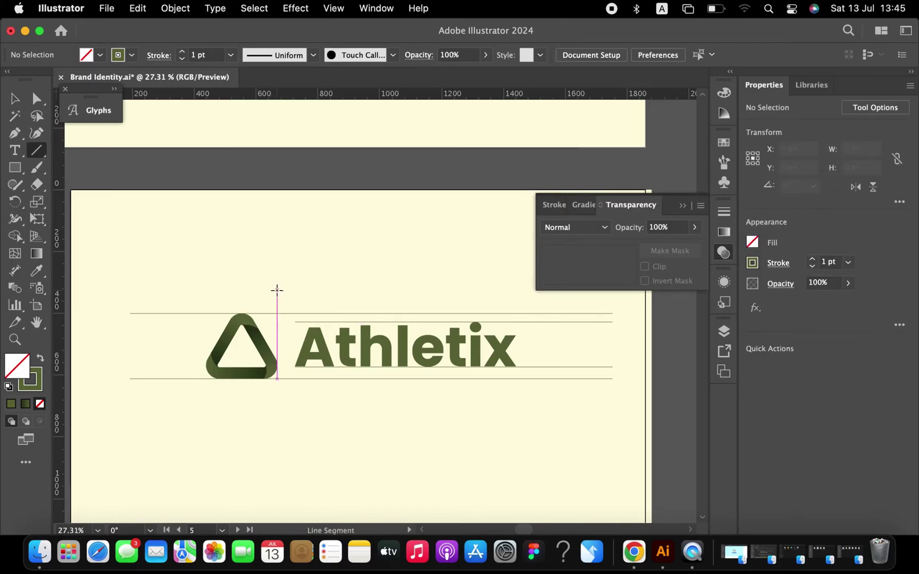
Add vertical guide lines about 376 px tall at the left and right edges of both the symbol and the wordmark
mouse_move(277, 290)
left_mouse_down()
mouse_move(277, 420)
mouse_move(277, 404)
mouse_move(298, 392)
mouse_move(204, 381)
mouse_move(517, 396)
left_mouse_up()
key("v")
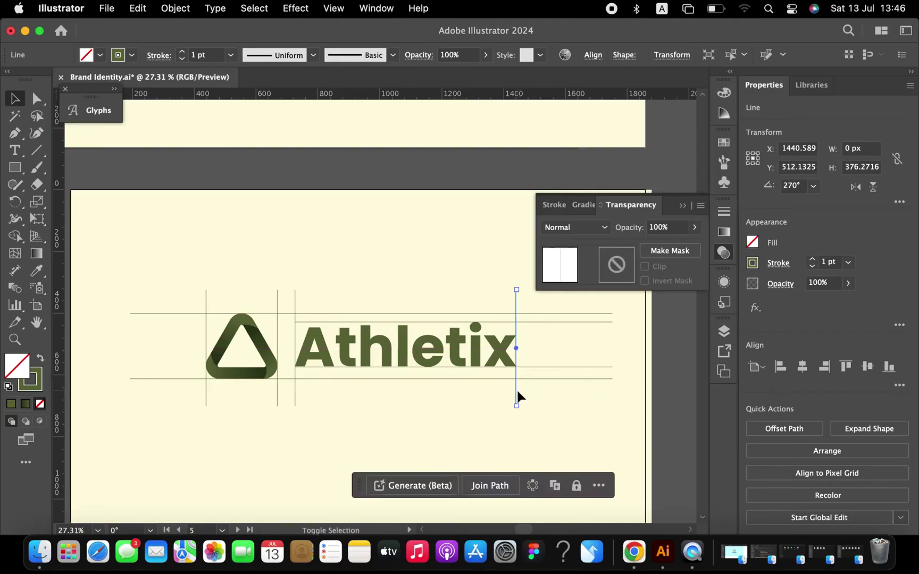
left_click(668, 436)
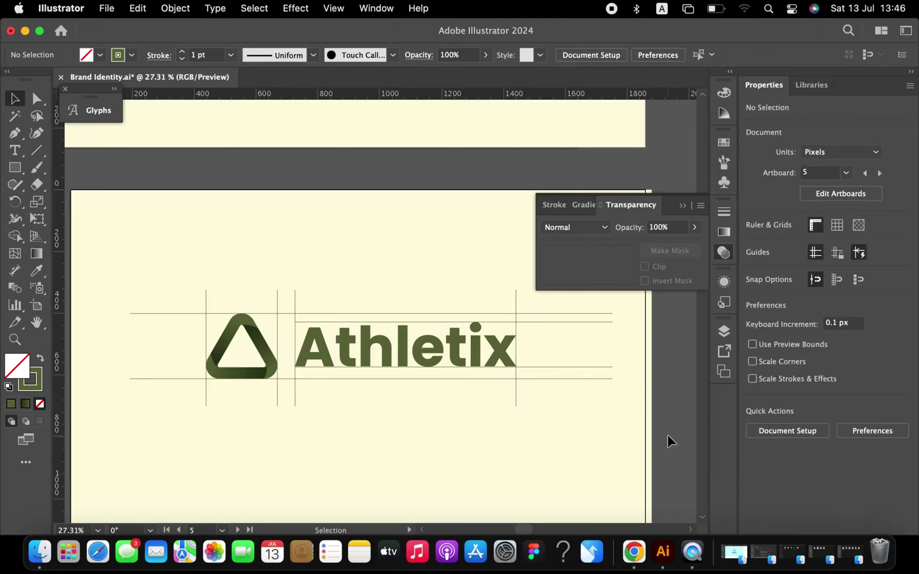
Draw an olive-filled, strokeless band about 1205 × 89 px directly below the logo's bottom guide line and set its opacity to 20%
key("m")
left_click_drag(175, 379, 548, 406)
key("v")
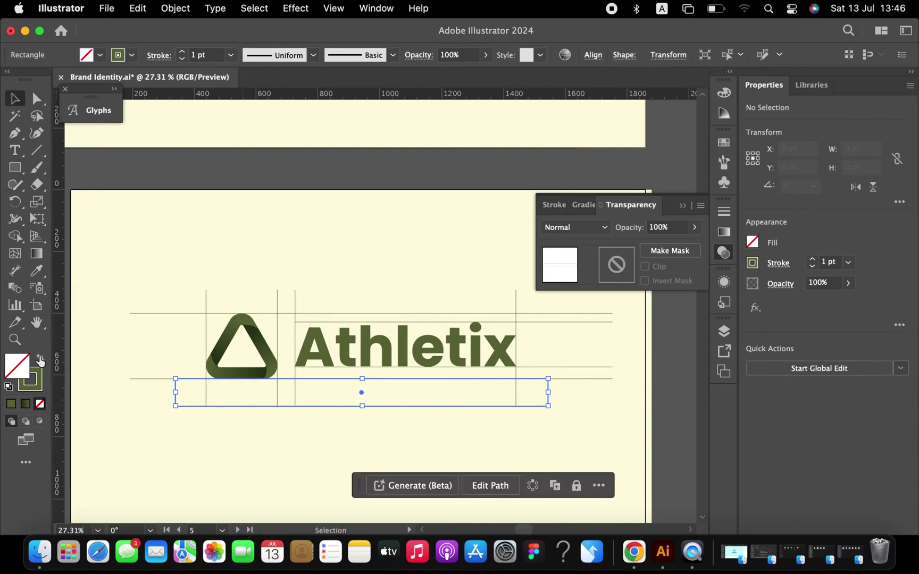
left_click(40, 360)
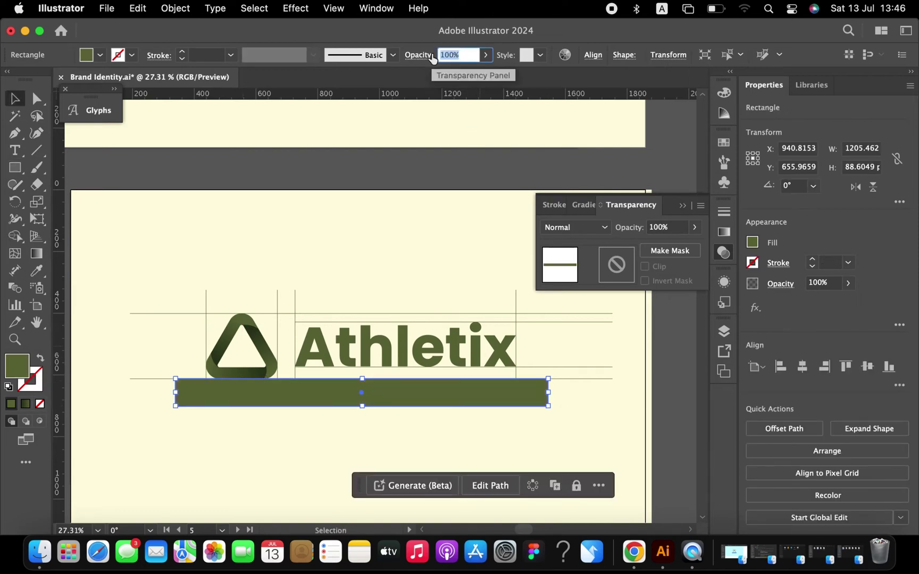
type("20")
key("Return")
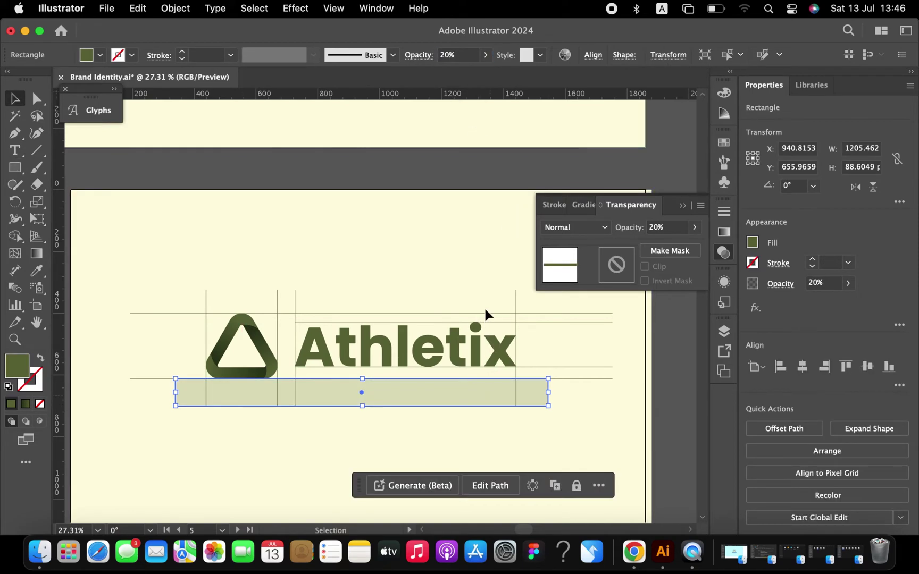
Duplicate the translucent band above the logo and nudge it up until it rests on the top guide line
left_click_drag(485, 400, 485, 305, "alt")
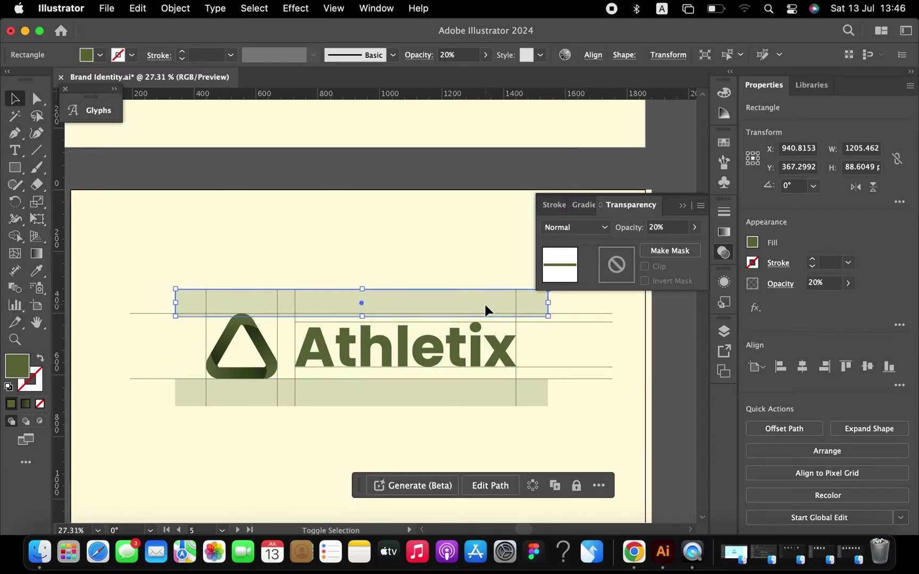
key("Up")
key("Up")
key("Up")
key("Up")
key("Up")
key("Up")
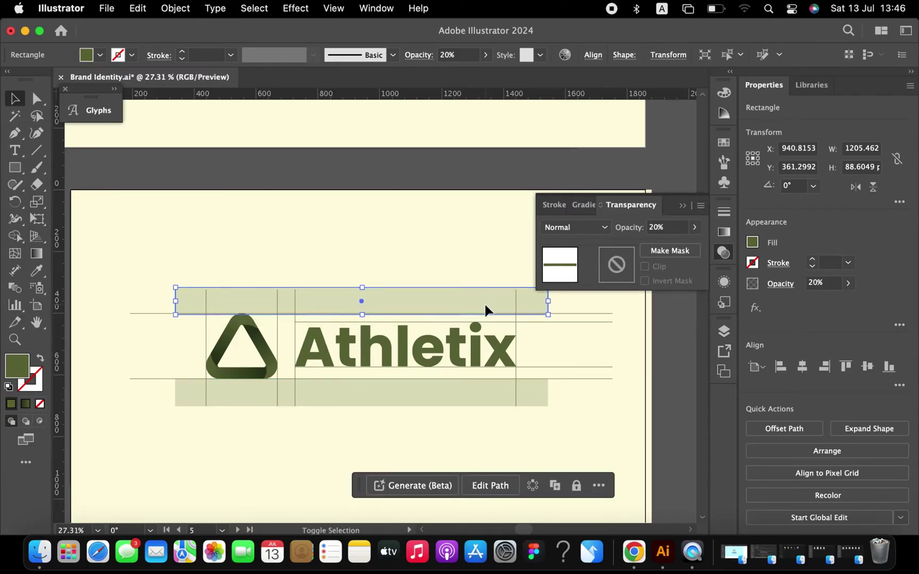
key("Up")
key("Up")
key("Up")
key("Up")
key("Up")
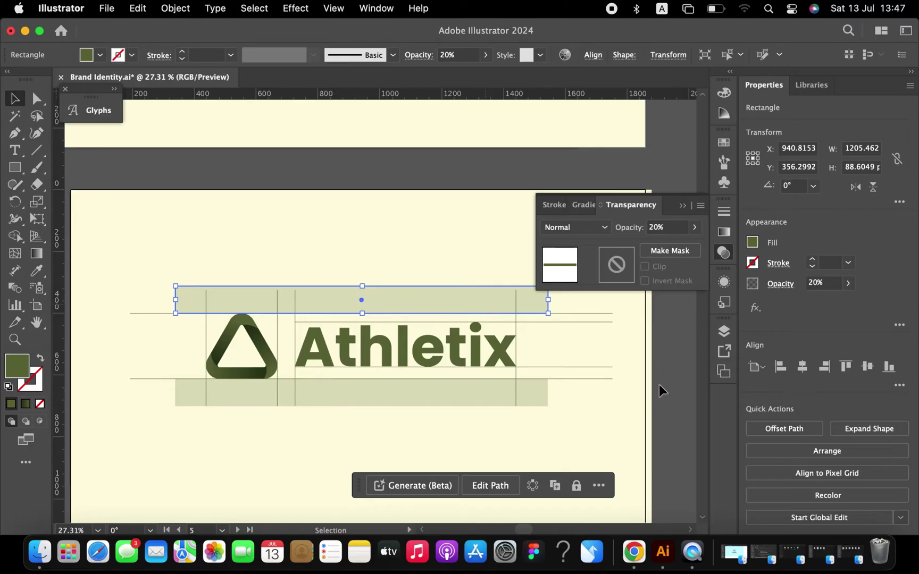
left_click(371, 348)
Draw a vertical band about 100 × 388 px left of the symbol, spanning both horizontal bands, and match it to their translucent olive appearance
key("m")
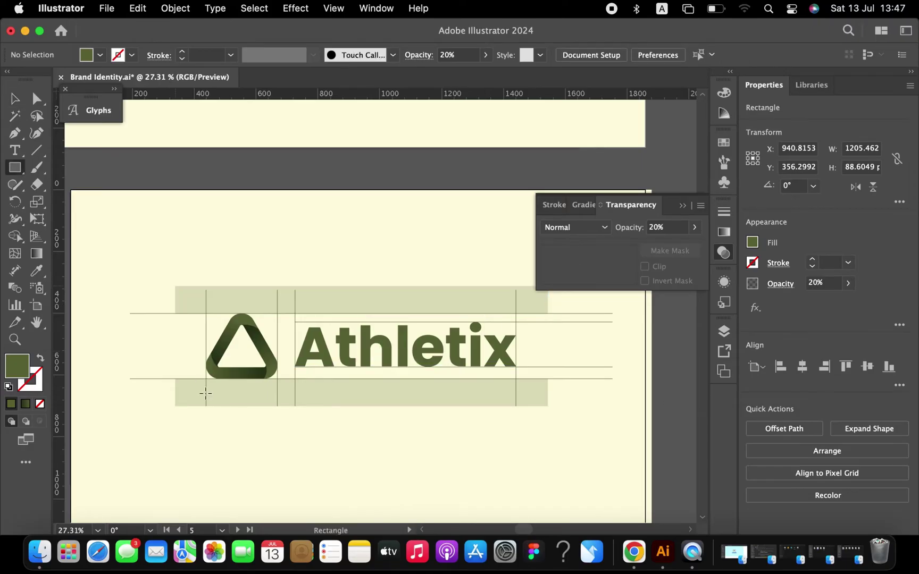
left_click_drag(176, 286, 207, 406)
key("i")
left_click(339, 293)
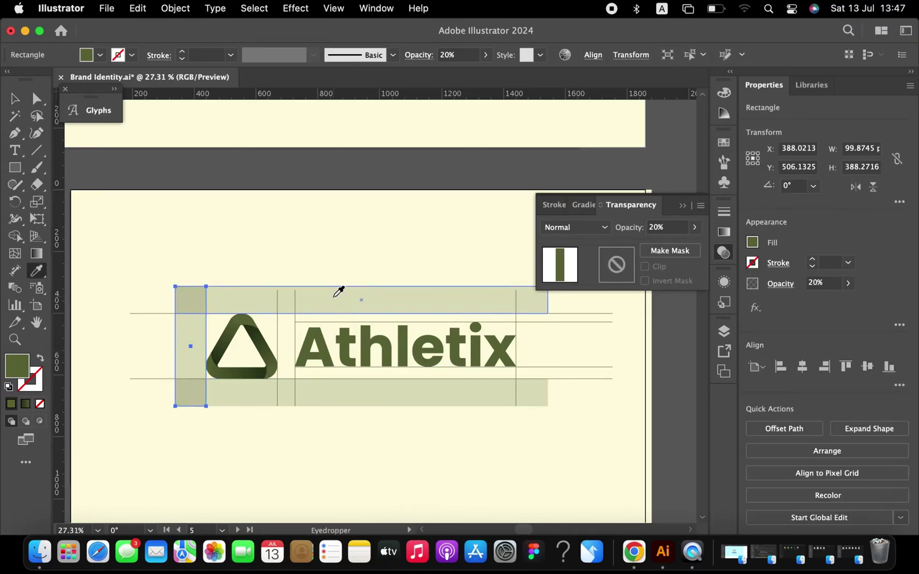
Duplicate the vertical translucent band to the right of the wordmark and into the gap between the symbol and the wordmark
key("v")
left_click_drag(184, 336, 522, 335)
left_click(668, 409)
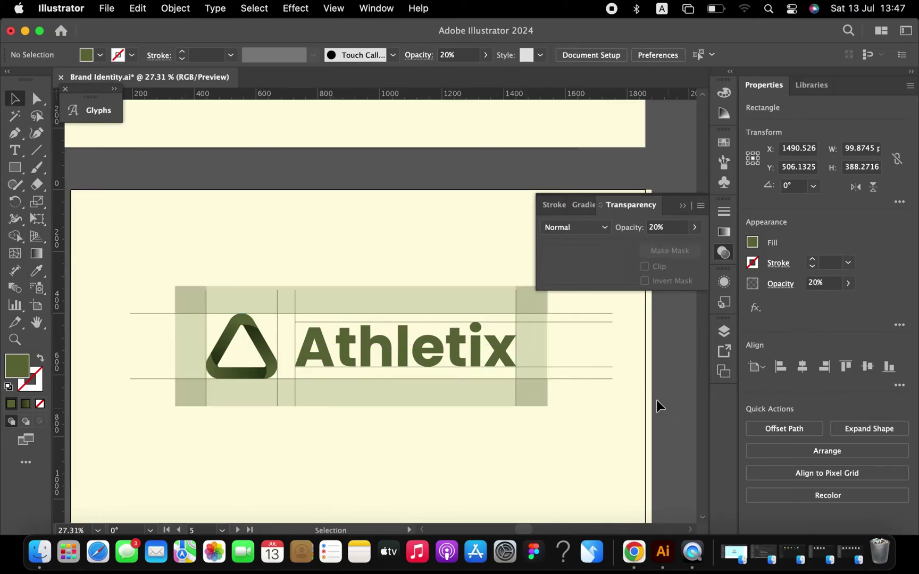
left_click_drag(191, 325, 295, 346)
left_click(680, 441)
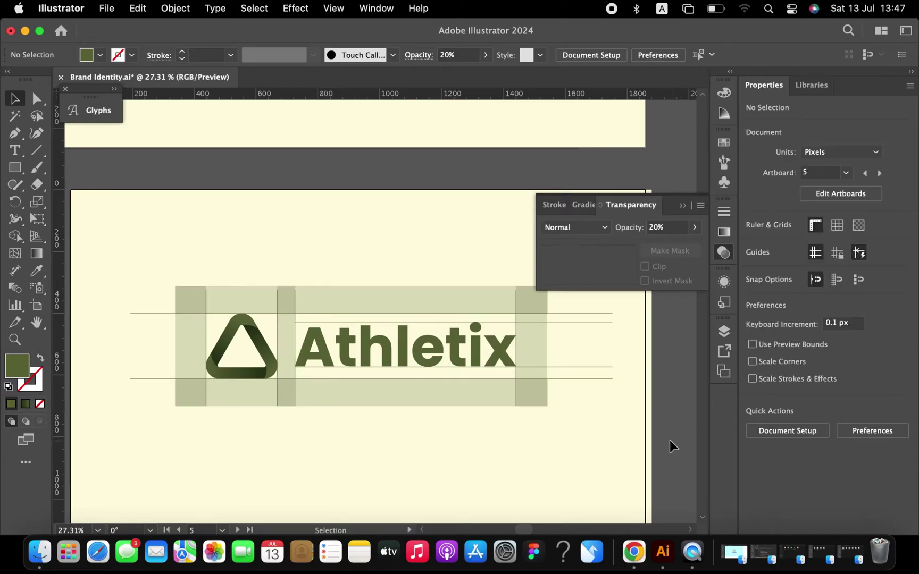
Group the logo with its guide lines and bands, and centre the group on its artboard
left_click_drag(171, 265, 320, 234)
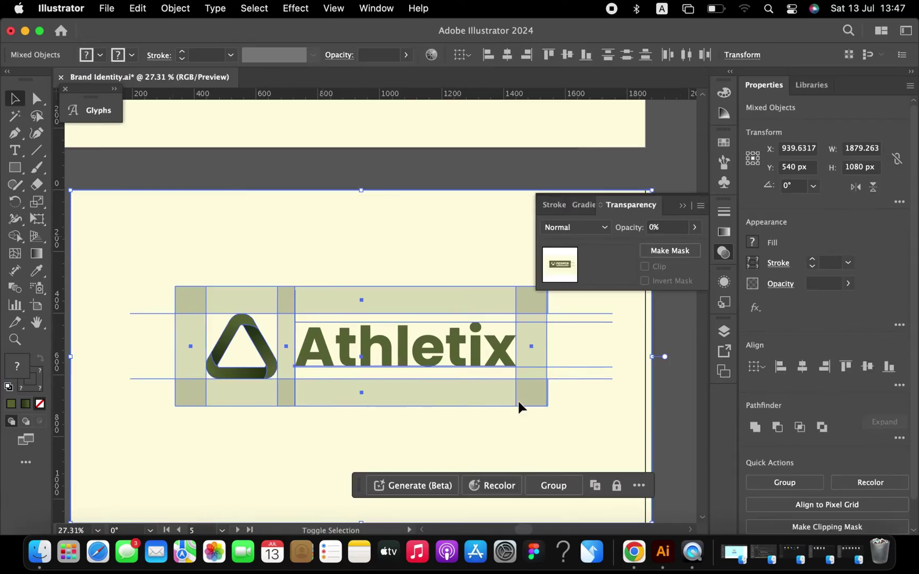
key("super+g")
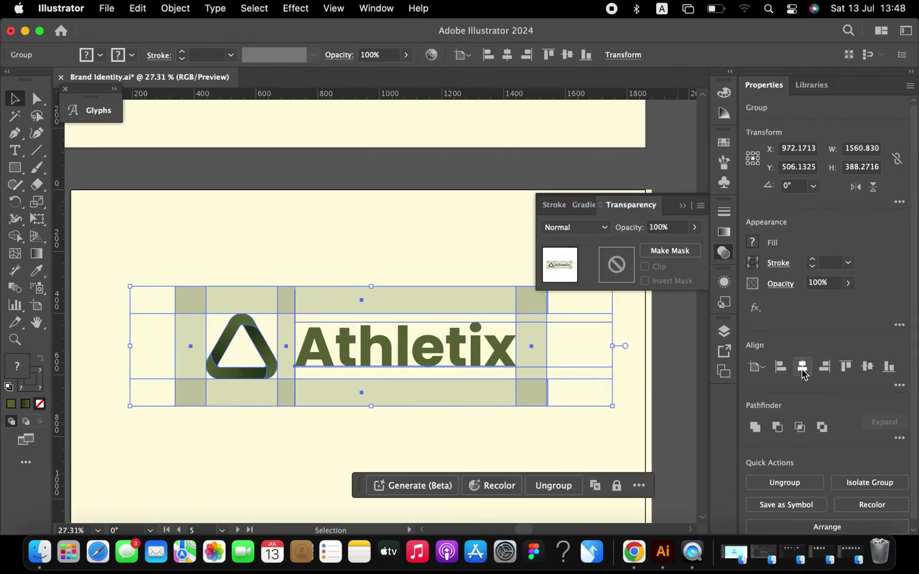
left_click(867, 367)
left_click(867, 367)
key("a")
key("super+0")
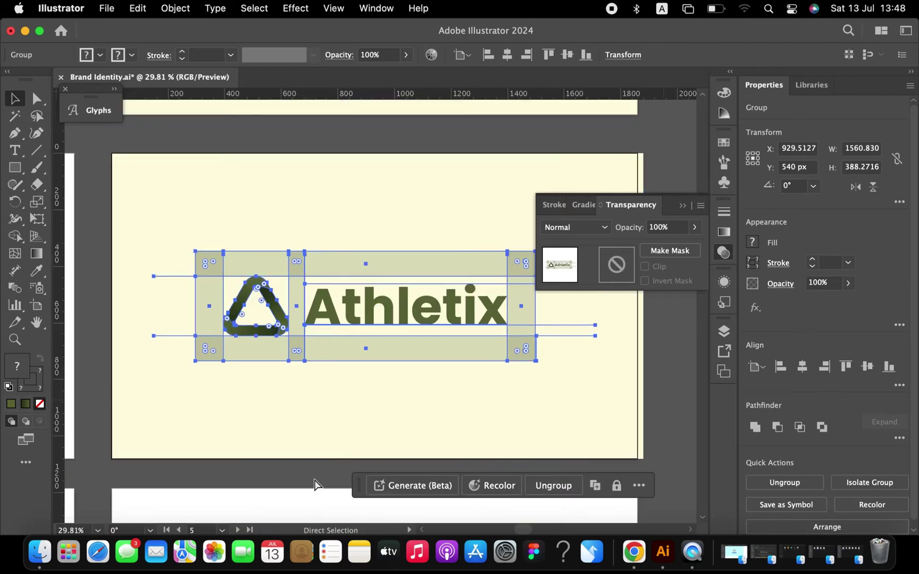
key("super+minus")
left_click(313, 447)
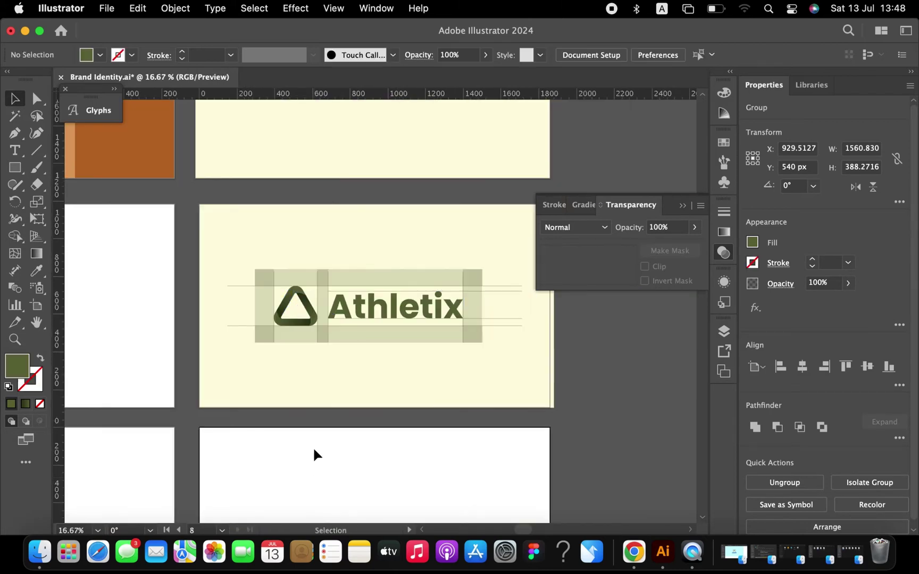
Add the text "Poppins" on the blank artboard below the logo construction and match it to the wordmark's olive colour
scroll(420, 413, "down", 2)
left_click(683, 206)
scroll(411, 381, "down", 2)
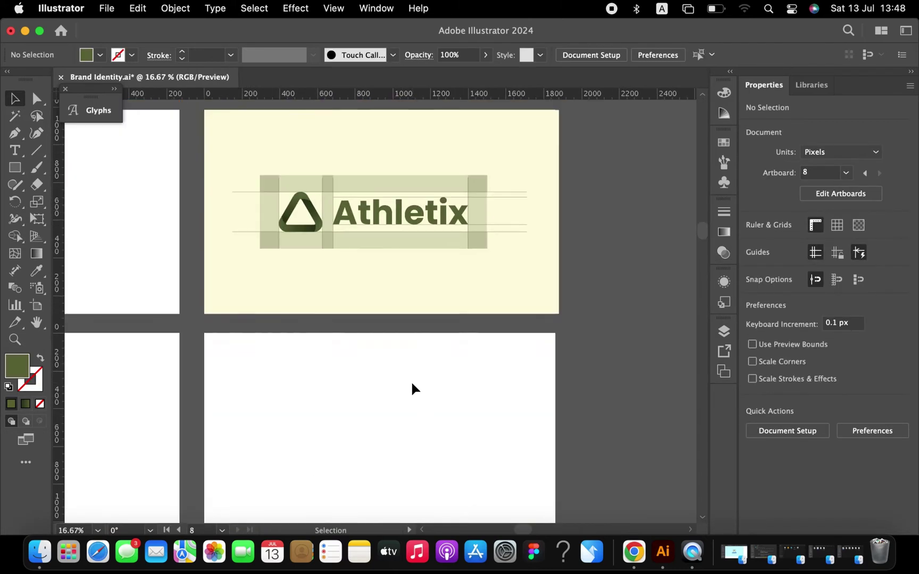
key("t")
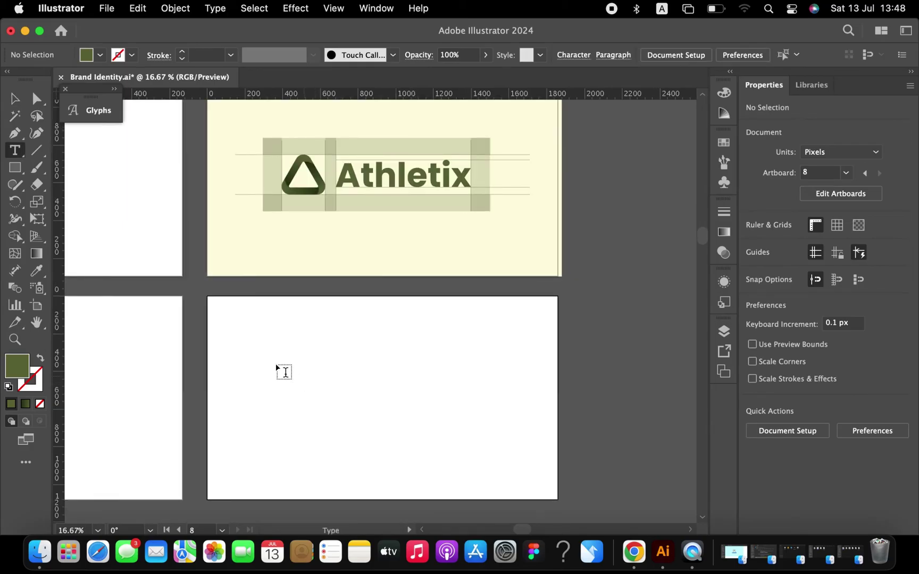
left_click(276, 364)
type("Poppins")
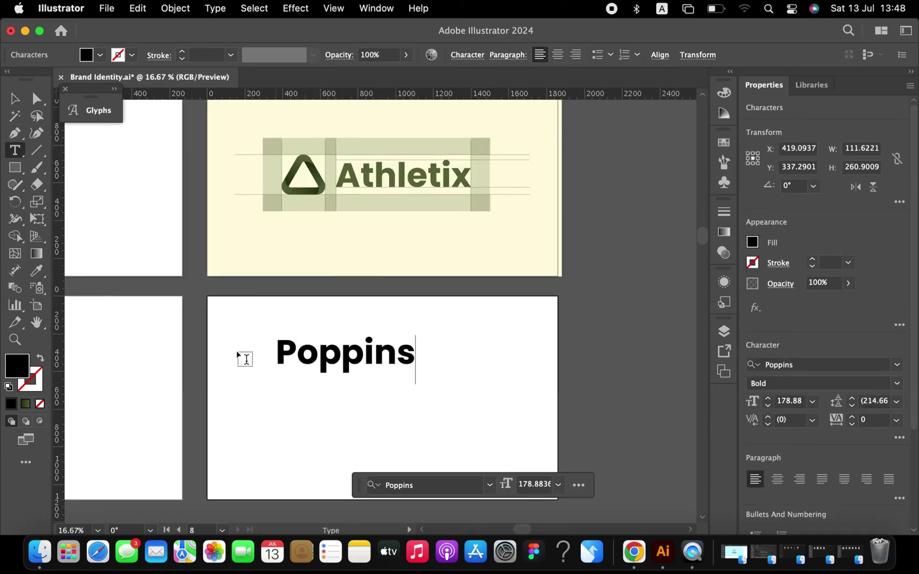
left_click(14, 98)
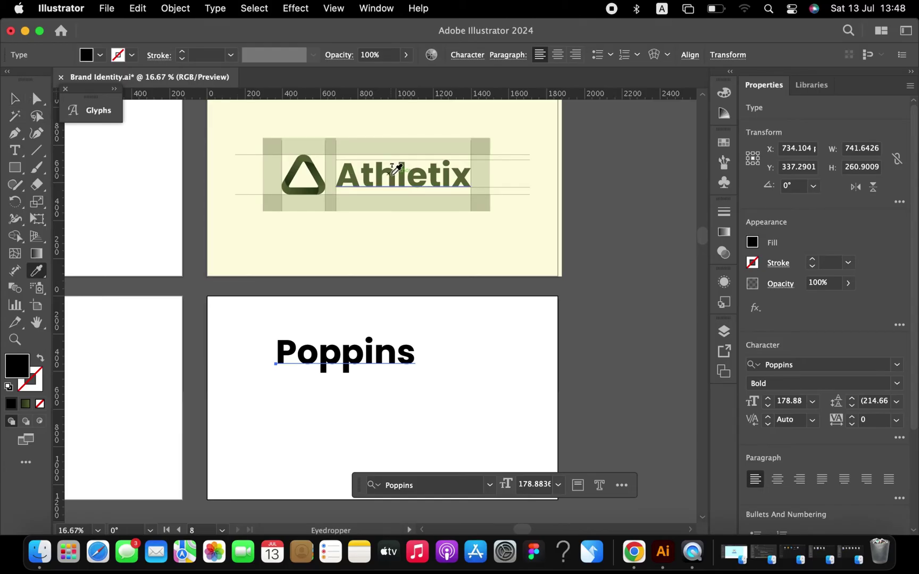
left_click(397, 169)
Duplicate the Poppins heading to its right, change the copy to "Aa" and set its style to Light Italic
key("v")
left_click_drag(371, 355, 495, 354)
key("t")
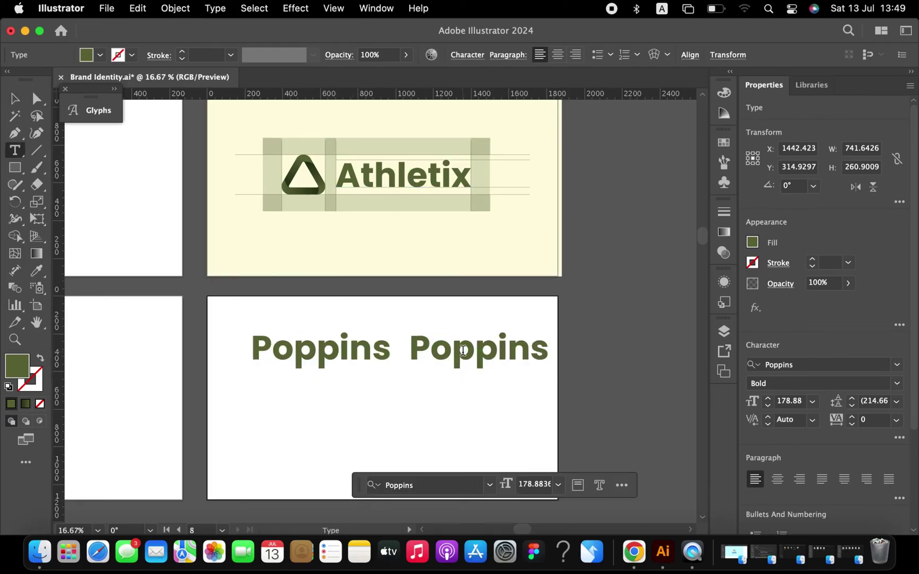
double_click(463, 350)
type("Aa")
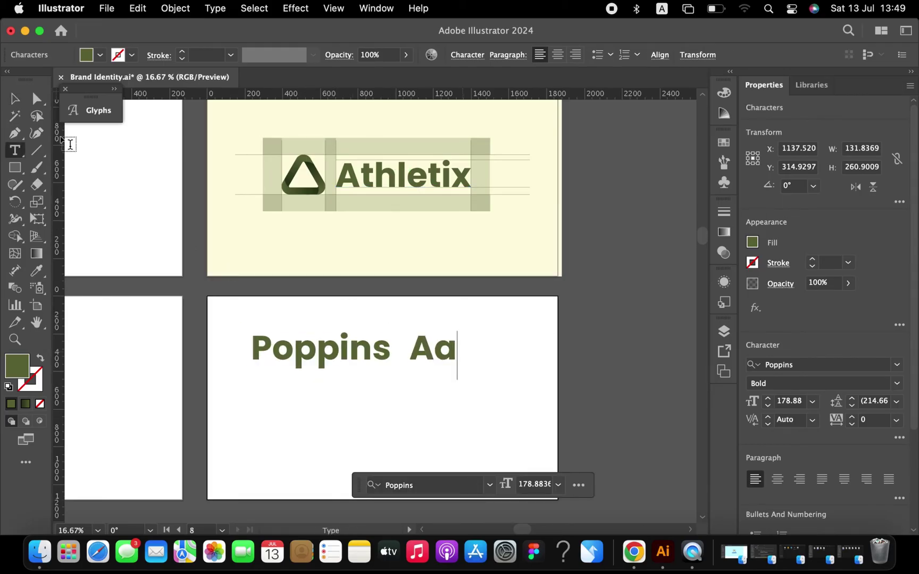
left_click(16, 99)
left_click_drag(437, 356, 467, 355)
left_click(897, 384)
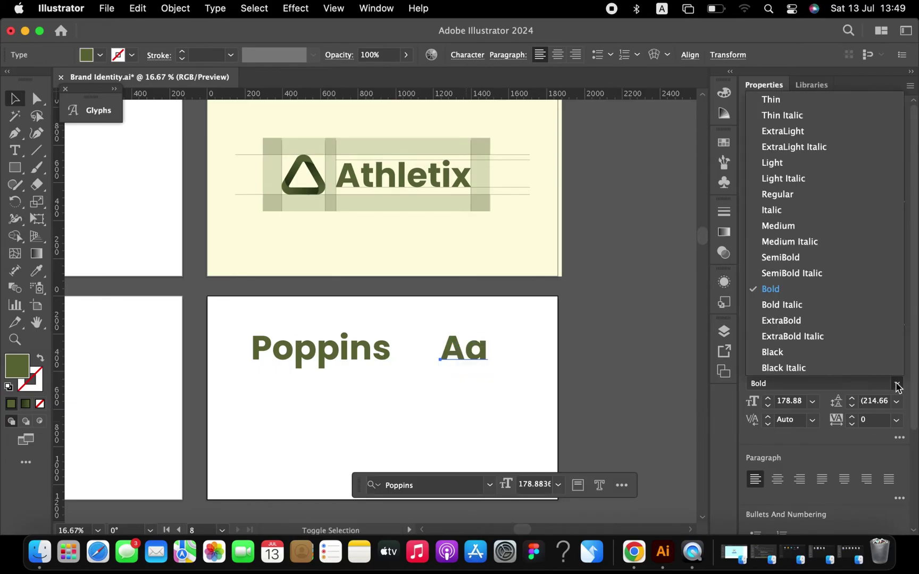
left_click(809, 178)
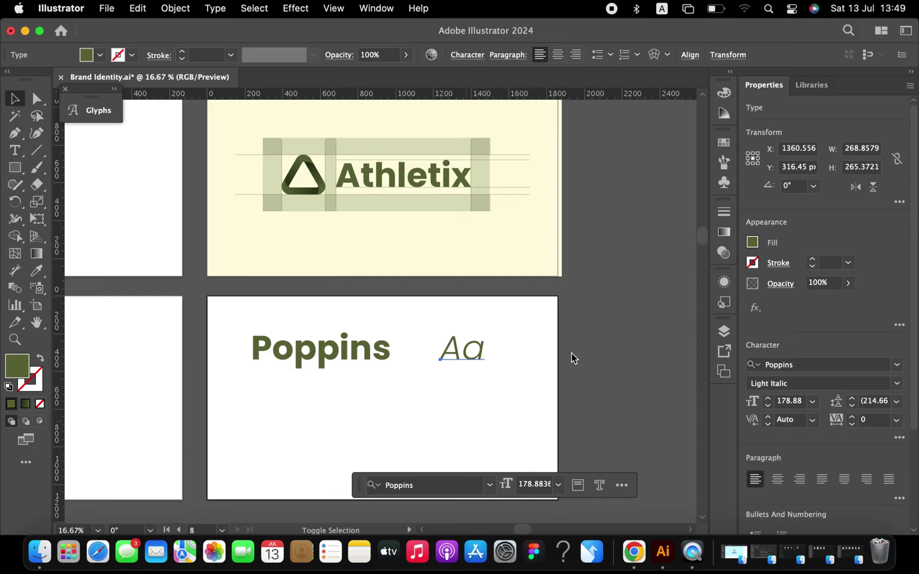
left_click(334, 414)
Add the uppercase alphabet on two lines below the Poppins heading, breaking after M
key("t")
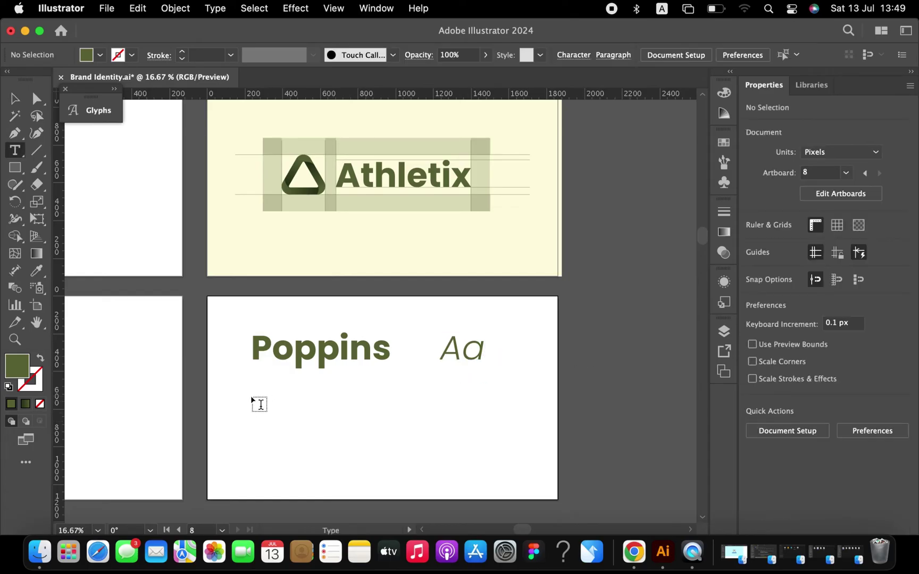
left_click(252, 397)
type("ABCDEFGHIJKLM")
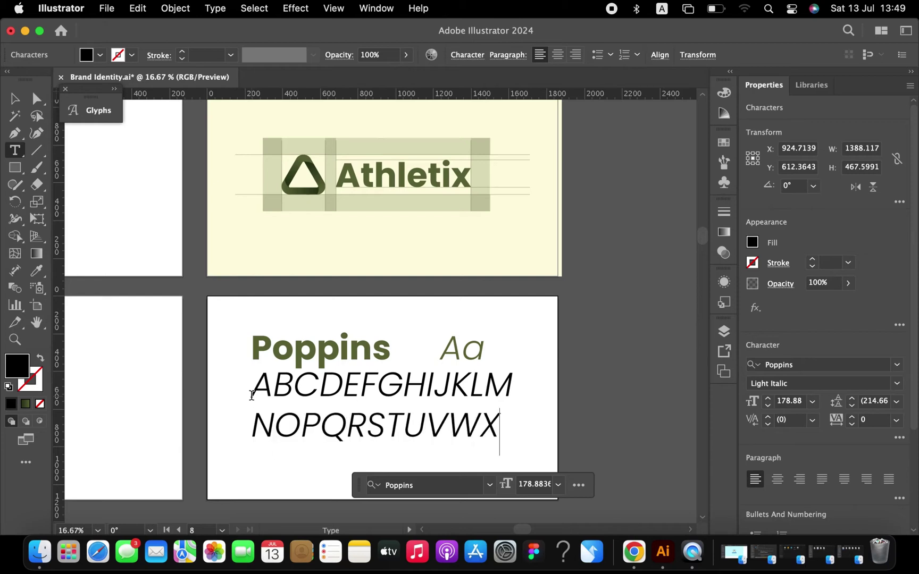
left_click(11, 100)
Match the alphabet to the heading's bold olive style and scale it down to about 761 × 218 px
key("i")
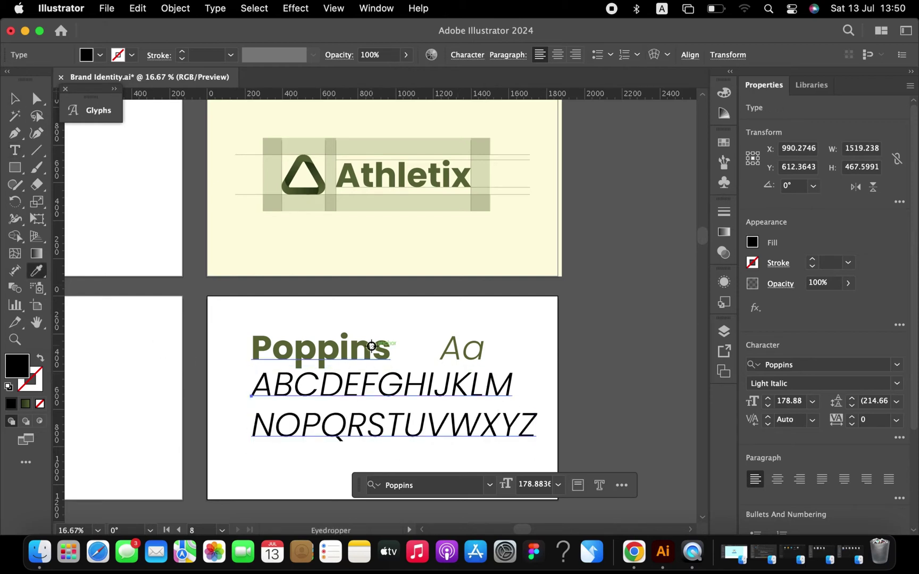
left_click(380, 351)
key("v")
left_click_drag(553, 412, 398, 398)
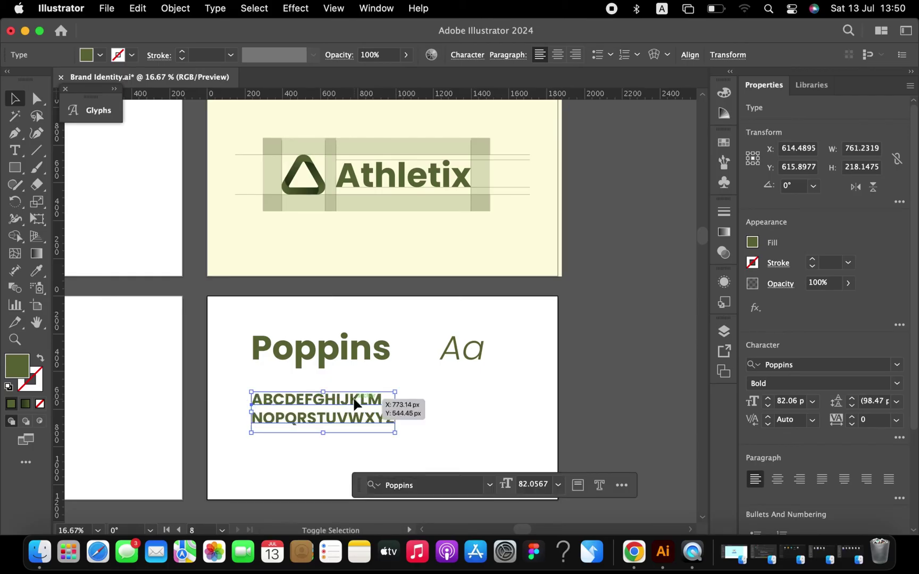
Nudge the alphabet block up closer to the Poppins heading and set its font style to Light
key("Up")
key("Up")
key("Up")
key("Up")
key("Up")
key("Up")
key("Up")
key("Up")
key("Up")
key("Up")
key("Up")
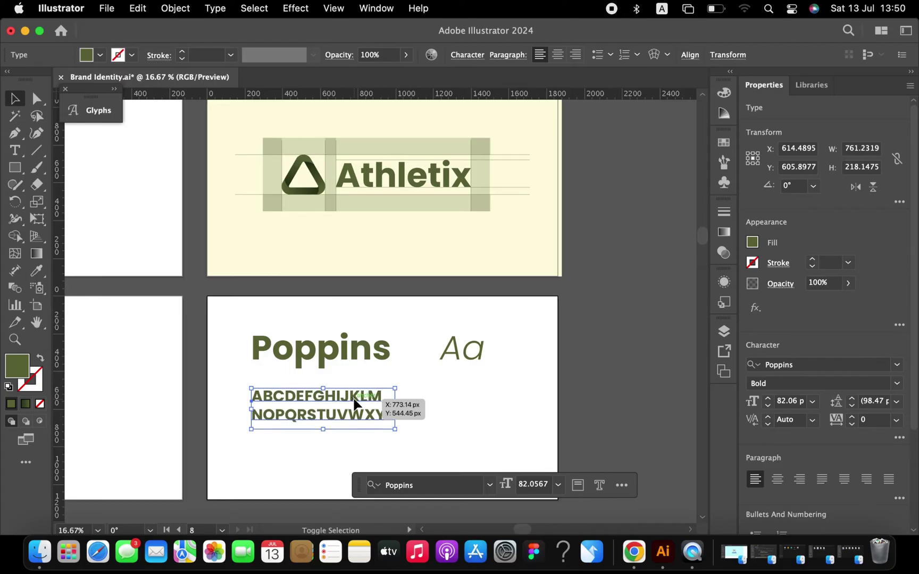
key("Up")
key("Up")
key("Up")
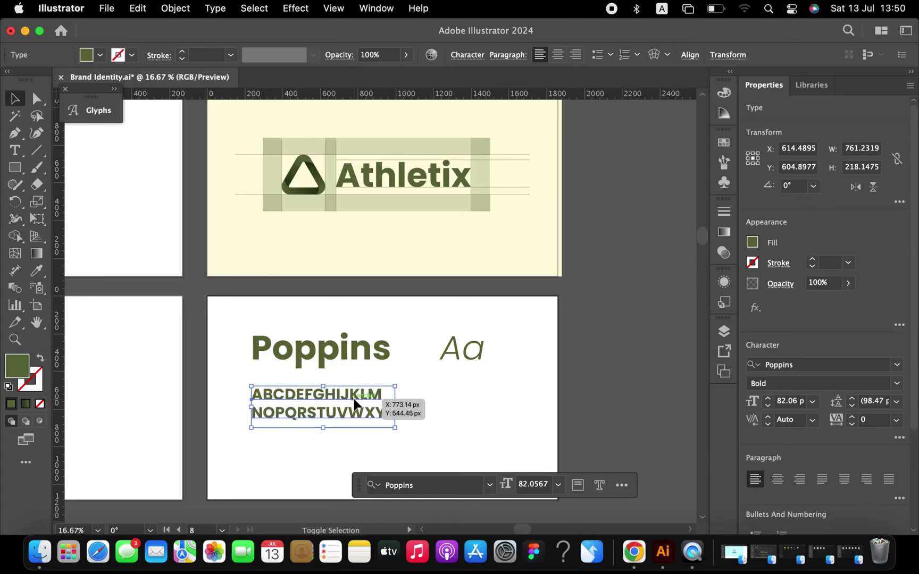
left_click(897, 383)
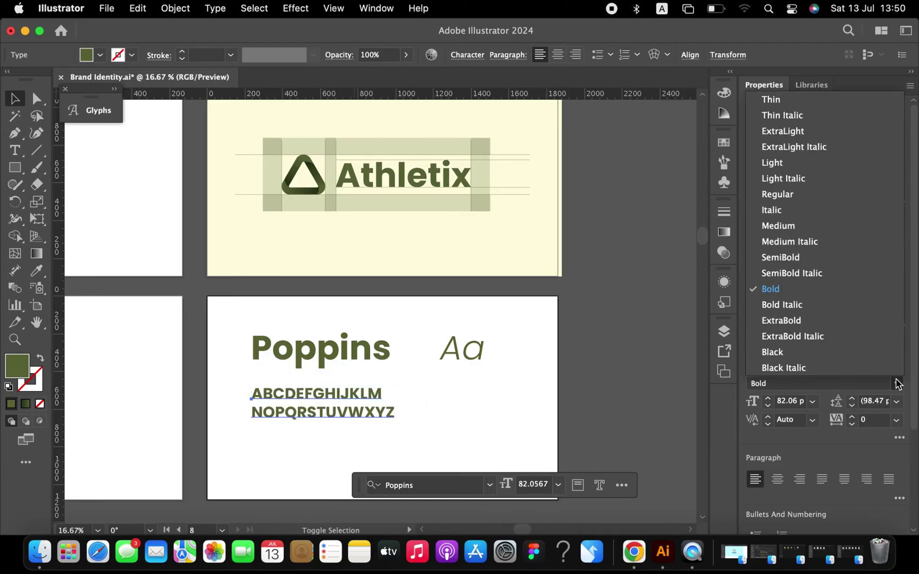
left_click(773, 163)
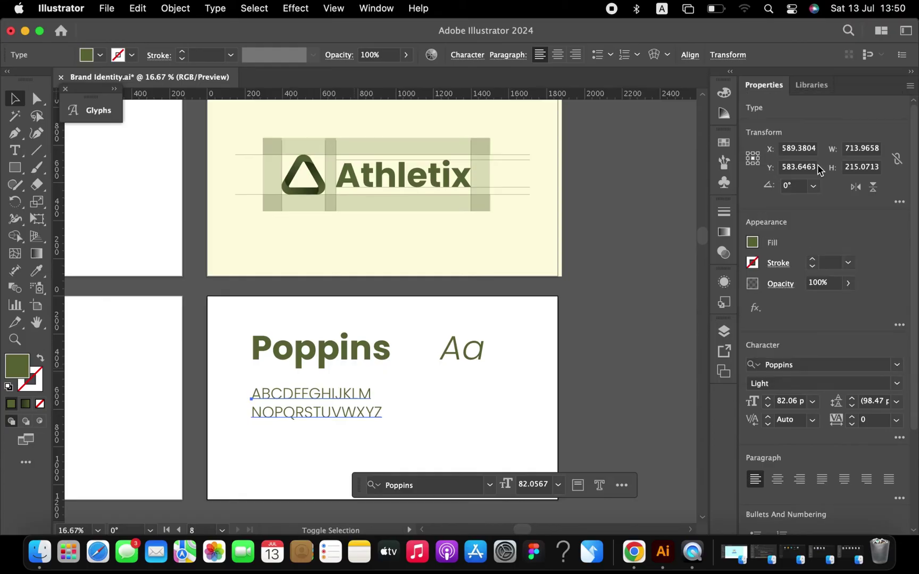
left_click(404, 426)
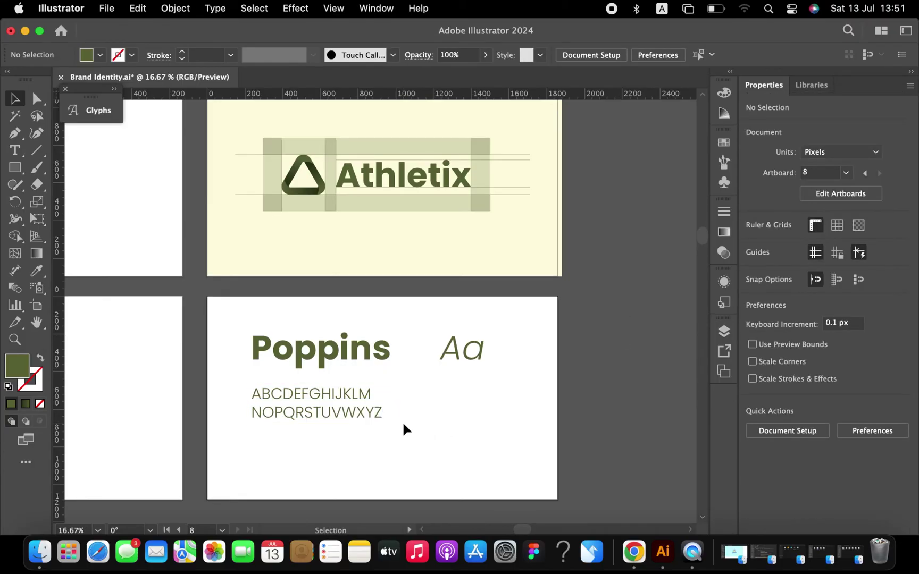
Put the uppercase alphabet on a single line and duplicate it below as a lowercase row
left_click(328, 410)
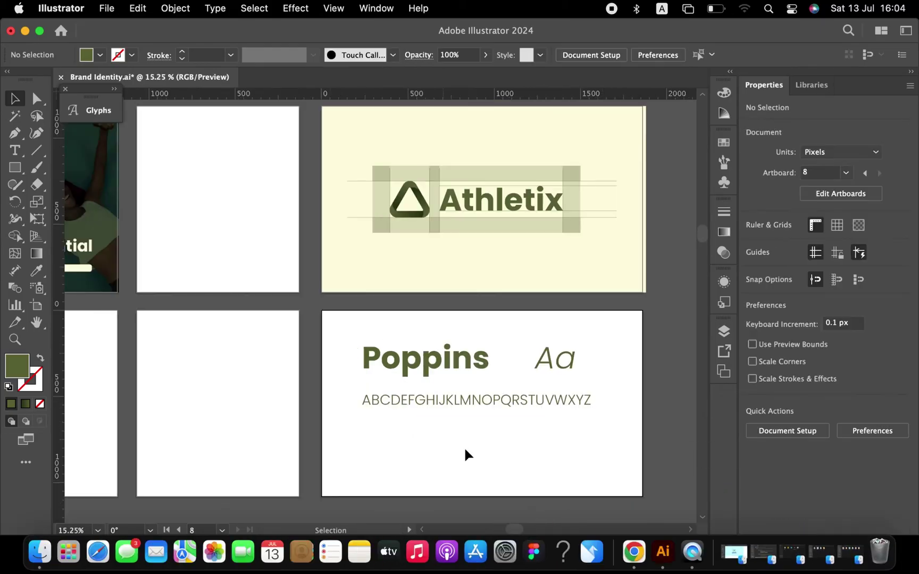
left_click(509, 409)
left_click_drag(509, 409, 516, 449)
left_click(208, 8)
left_click(433, 261)
triple_click(516, 445)
type("0123456789!@#$%^&*()_+?”")
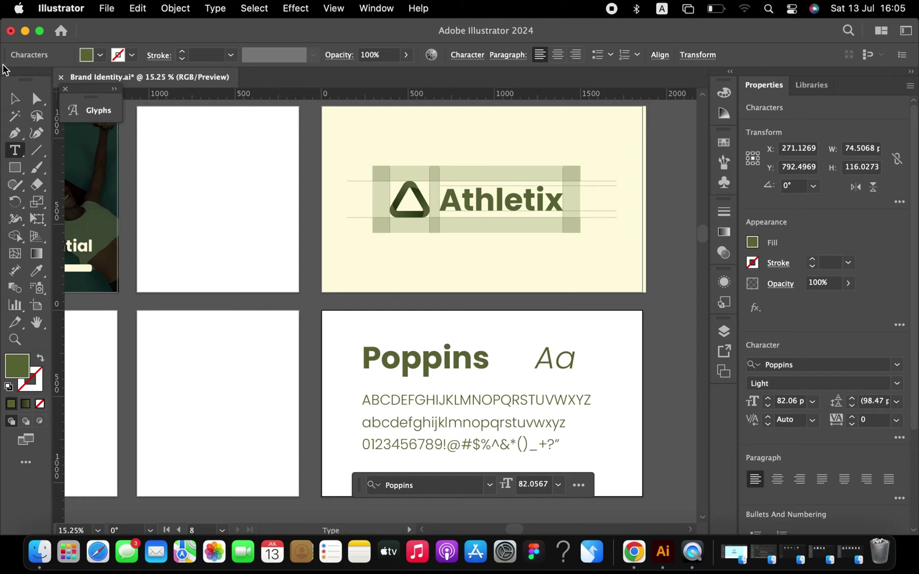
key("Escape")
left_click(326, 347)
Place the side-view photo of the woman holding a racket from Downloads in Finder over the artboard left of the Poppins one
scroll(325, 348, "left", 5)
left_click(40, 552)
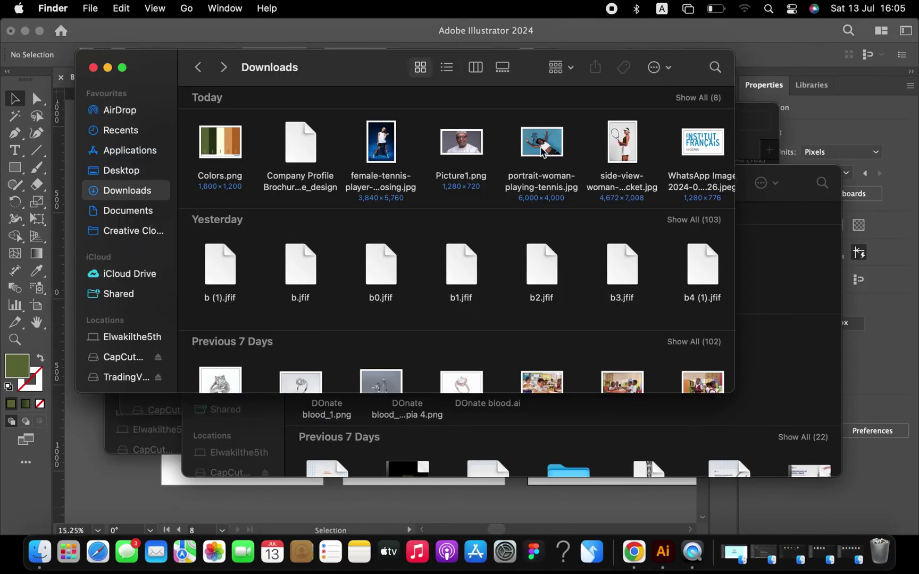
left_click_drag(626, 146, 410, 400)
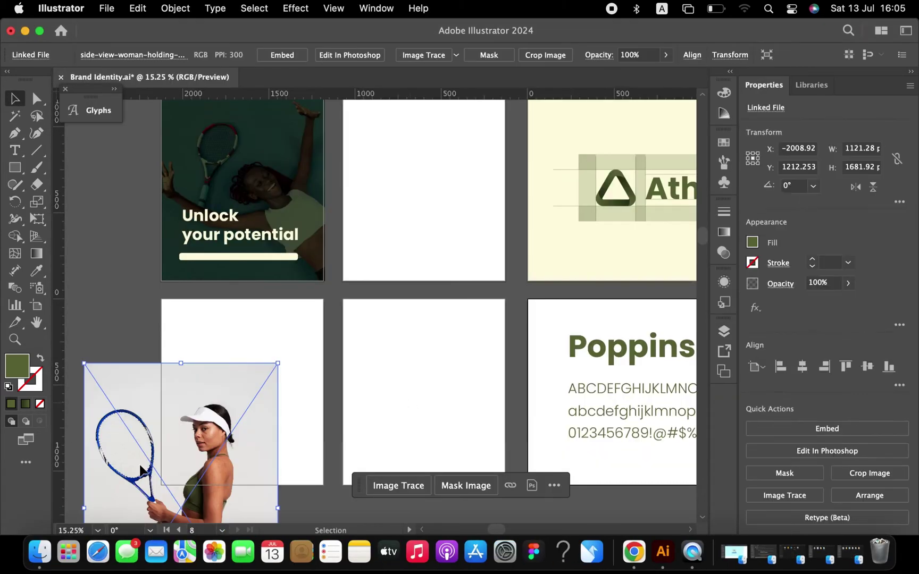
left_click_drag(220, 426, 450, 367)
scroll(437, 404, "down", 5)
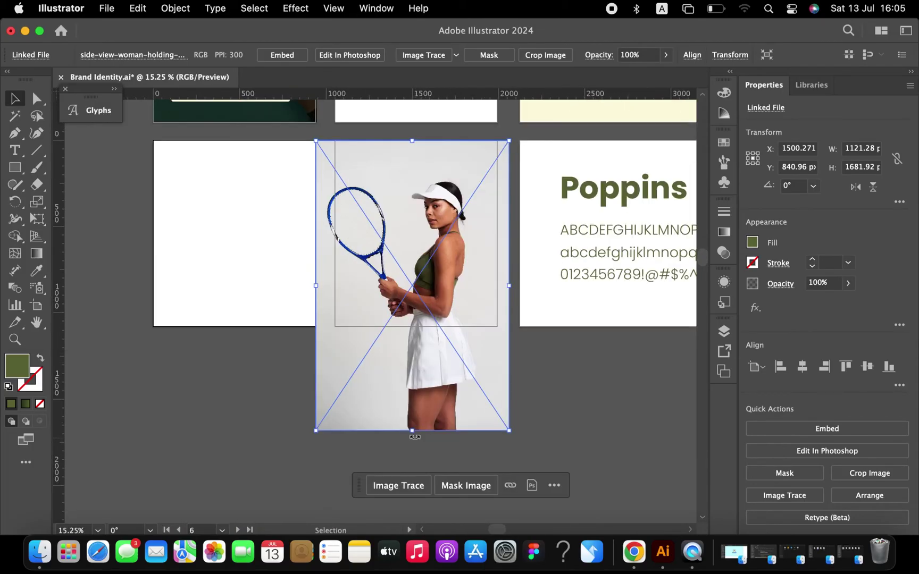
Scale the racket photo to about 945 × 1417 px to cover the artboard's width and align it to the artboard's top
left_click_drag(412, 430, 409, 372)
scroll(403, 229, "up", 2)
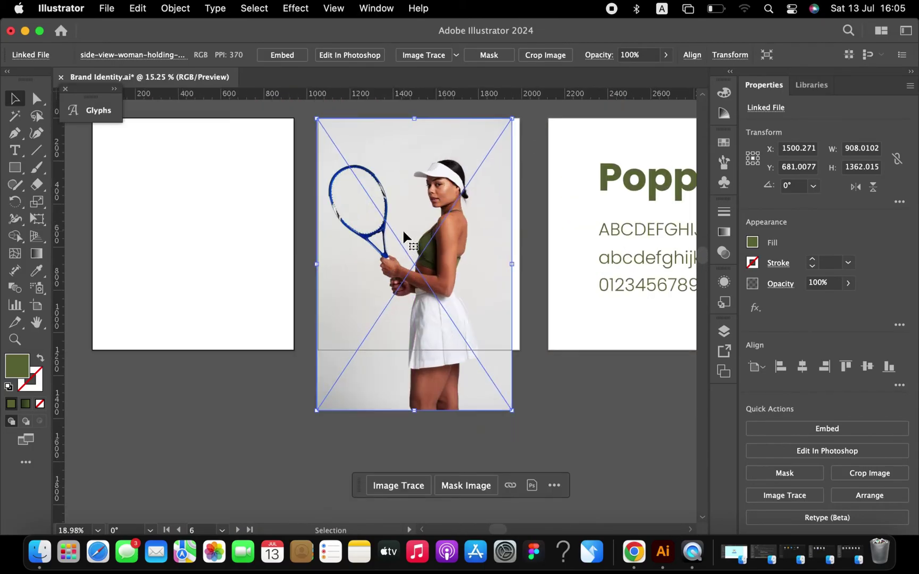
left_click_drag(517, 320, 521, 320)
left_click(844, 367)
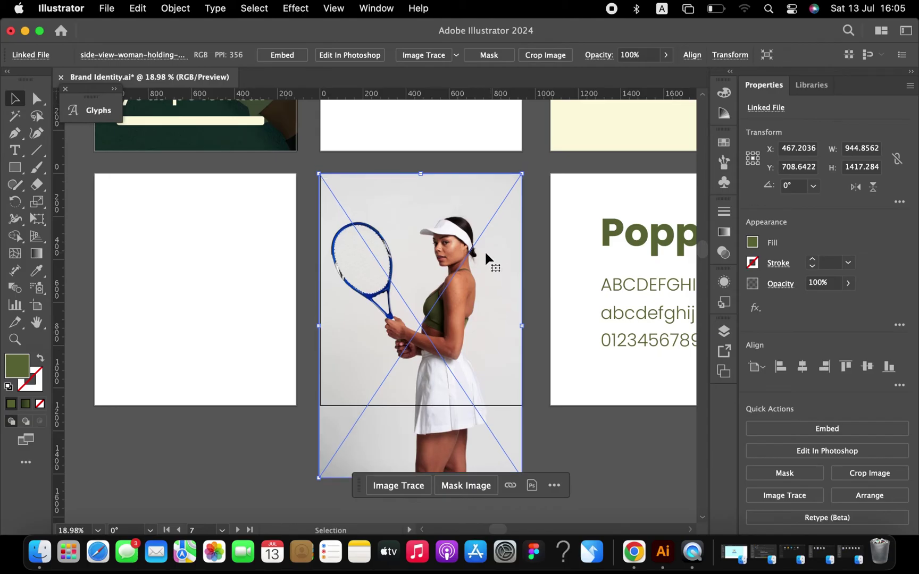
Crop the racket photo to the artboard's bounds, about 944 × 1075 px
left_click(434, 56)
left_click(546, 308)
left_click(546, 55)
left_click(608, 311)
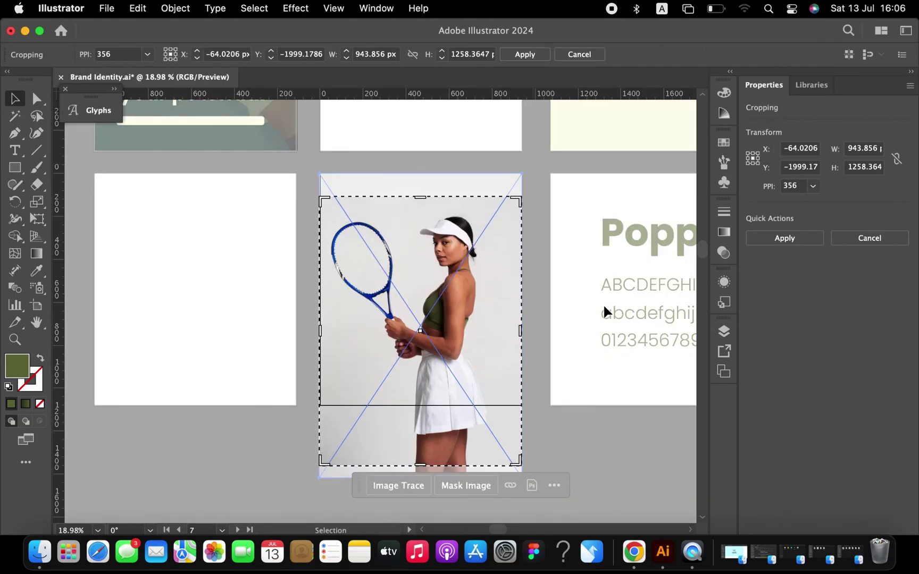
left_click_drag(433, 194, 433, 184)
left_click_drag(419, 446, 419, 405)
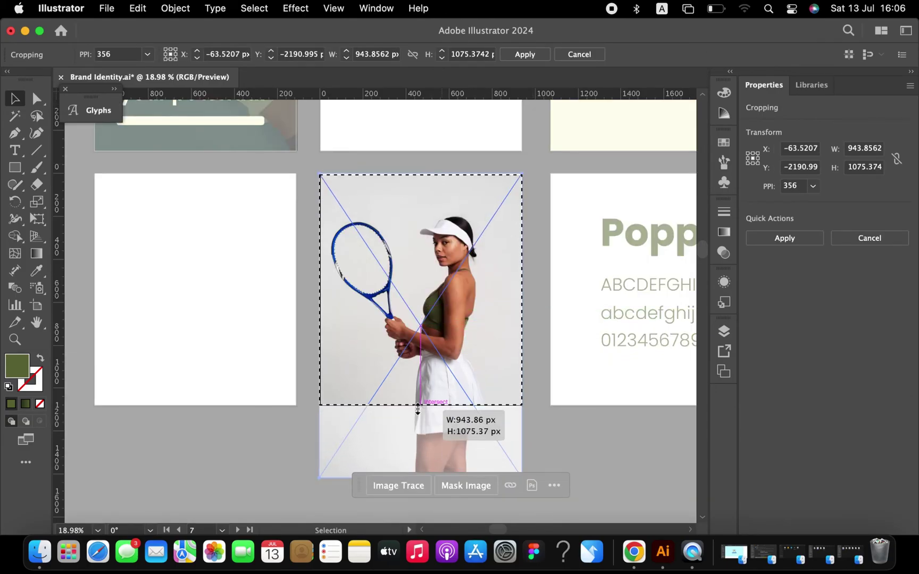
left_click(525, 54)
Draw a rectangle about 944 × 1076 px covering the whole cropped racket photo
key("m")
scroll(532, 188, "up", 2)
scroll(533, 188, "right", 1)
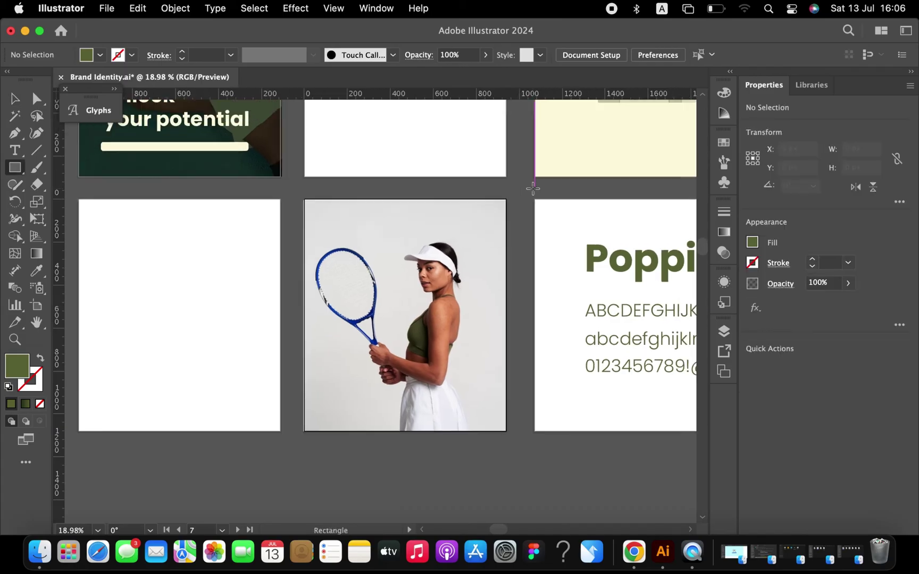
scroll(450, 214, "up", 2)
scroll(450, 215, "left", 2)
left_click_drag(356, 241, 556, 472)
Fill the rectangle over the racket photo with the light orange sampled from the colour palette artboard
scroll(479, 321, "up", 7)
scroll(480, 321, "left", 1)
key("v")
scroll(479, 325, "up", 4)
key("i")
left_click(390, 199)
scroll(463, 390, "down", 10)
scroll(464, 230, "right", 1)
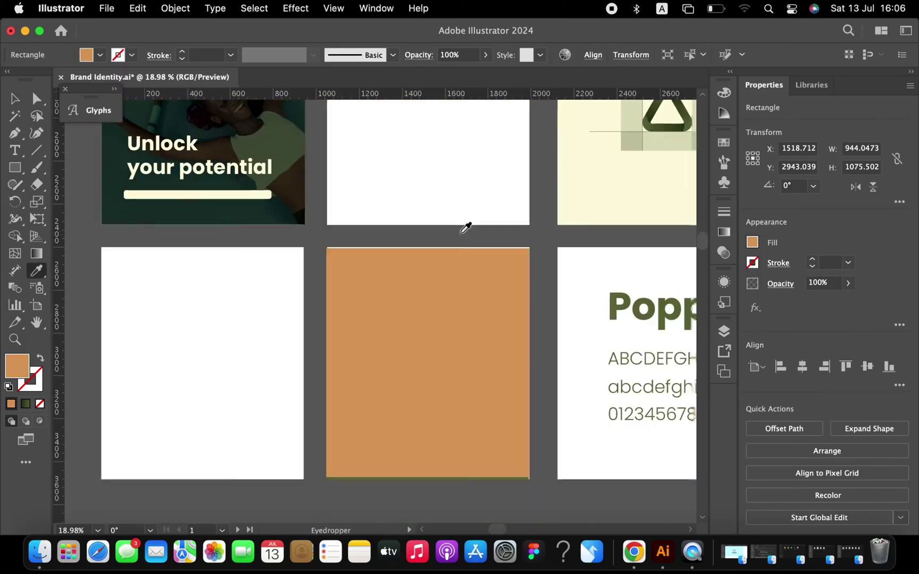
Set the orange rectangle's blending mode to Multiply so it tints the photo
left_click(725, 251)
left_click(574, 226)
left_click(564, 279)
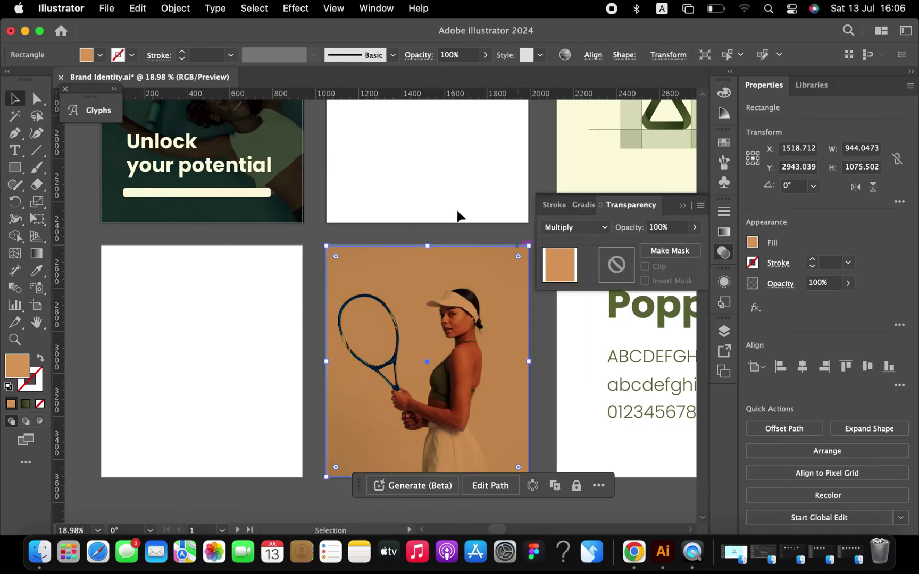
Copy the triangle logo icon onto the orange-tinted racket photo, centre it on the artboard and enlarge it
left_click(455, 215)
scroll(455, 215, "up", 10)
scroll(455, 215, "right", 10)
scroll(456, 214, "up", 4)
scroll(456, 215, "right", 1)
left_click(446, 212)
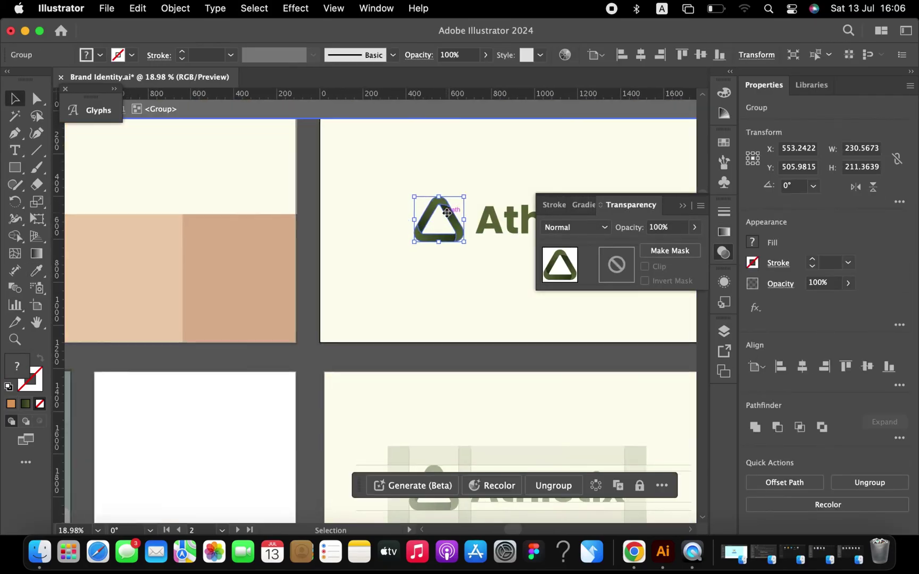
scroll(387, 391, "down", 6)
scroll(386, 391, "left", 3)
key("super+v")
left_click(867, 367)
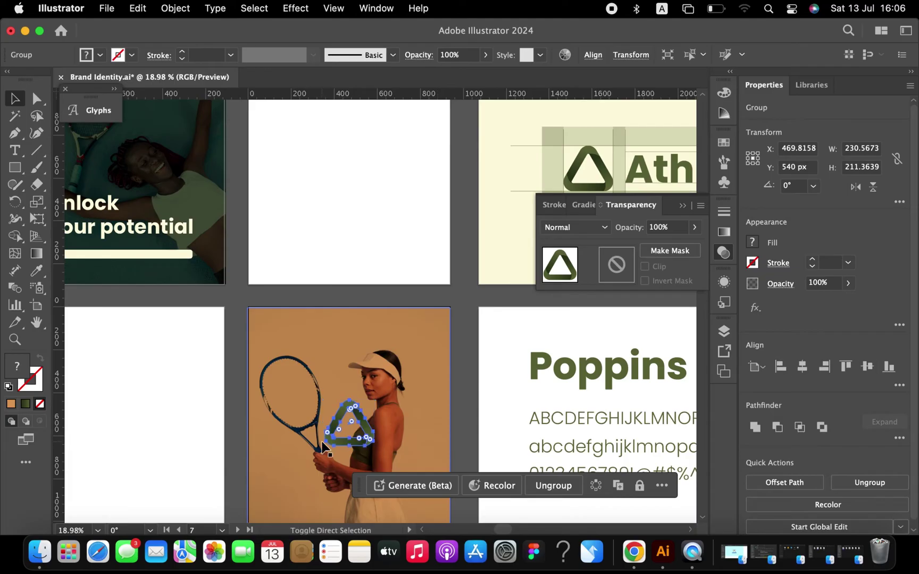
left_click_drag(323, 448, 406, 420)
Refill the rectangle over the racket photo with the palette's cream colour and lower its opacity to 58%
left_click(420, 384)
key("i")
scroll(424, 371, "up", 10)
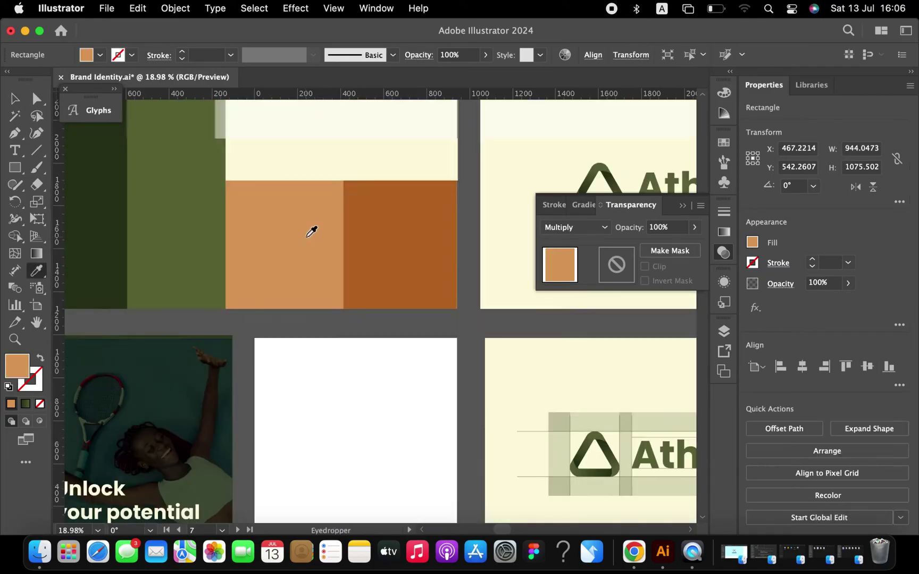
left_click(311, 160)
scroll(311, 232, "down", 10)
key("v")
left_click(486, 55)
left_click_drag(483, 73, 461, 74)
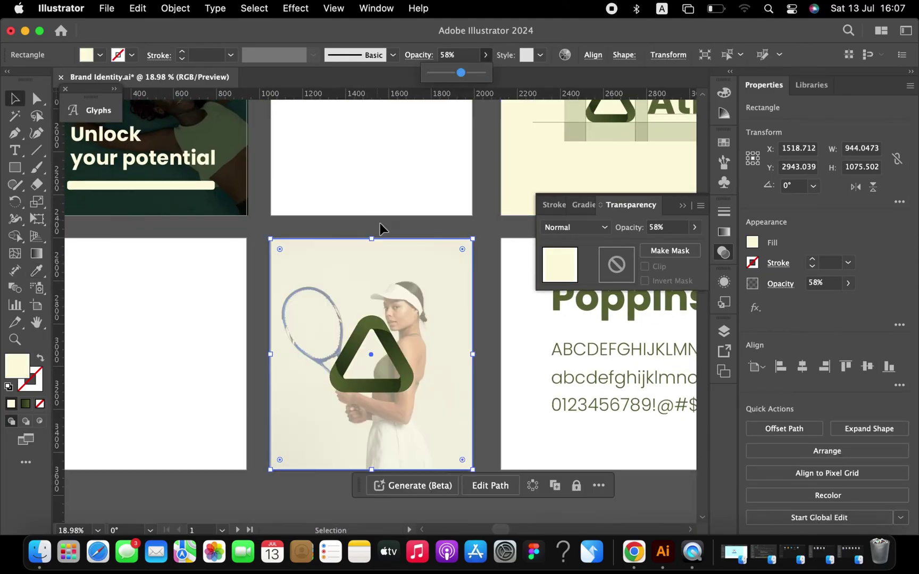
Shrink the triangle logo to about 237 × 217 px and place it near the racket photo's upper-left corner
left_click(380, 224)
left_click(366, 344)
left_click_drag(364, 342, 331, 289)
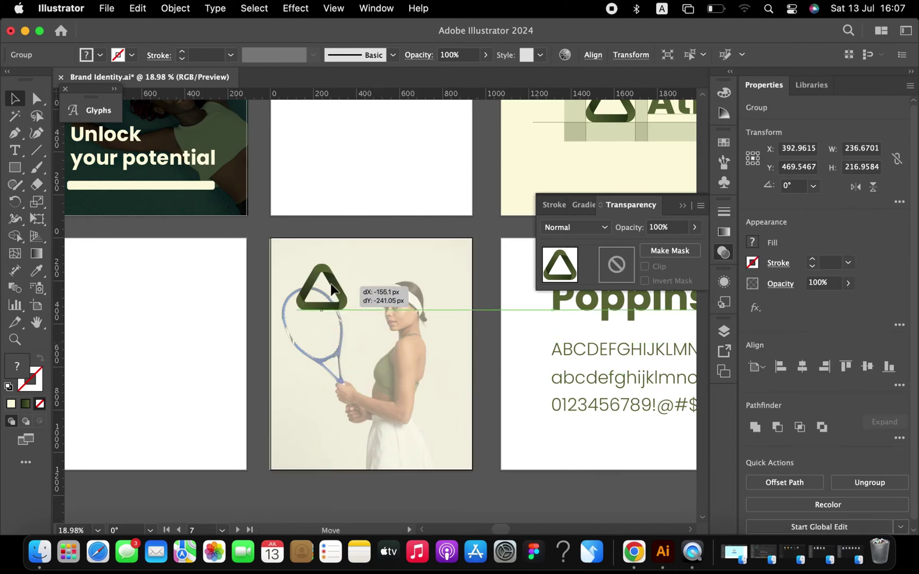
Copy the "Unlock your potential" headline and its bar onto the racket photo artboard, and fill both with the palette's darkest green
left_click(142, 158)
left_click(180, 185, "shift")
key("super+c")
key("super+v")
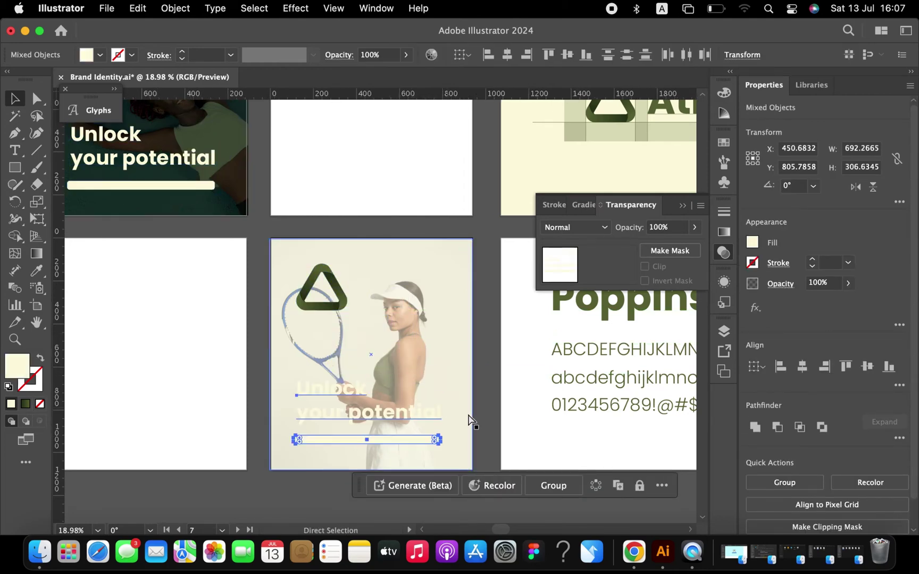
key("i")
scroll(492, 264, "up", 15)
left_click(295, 373)
scroll(388, 371, "down", 15)
Change the copied headline's wording to "Unlock your power!!!"
key("t")
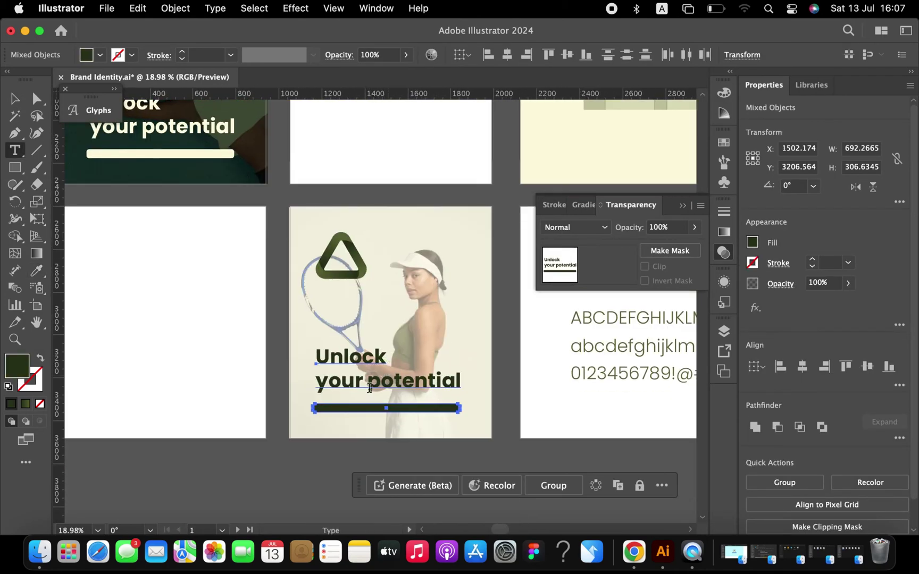
left_click_drag(394, 381, 520, 383)
type("wer!!!")
key("Escape")
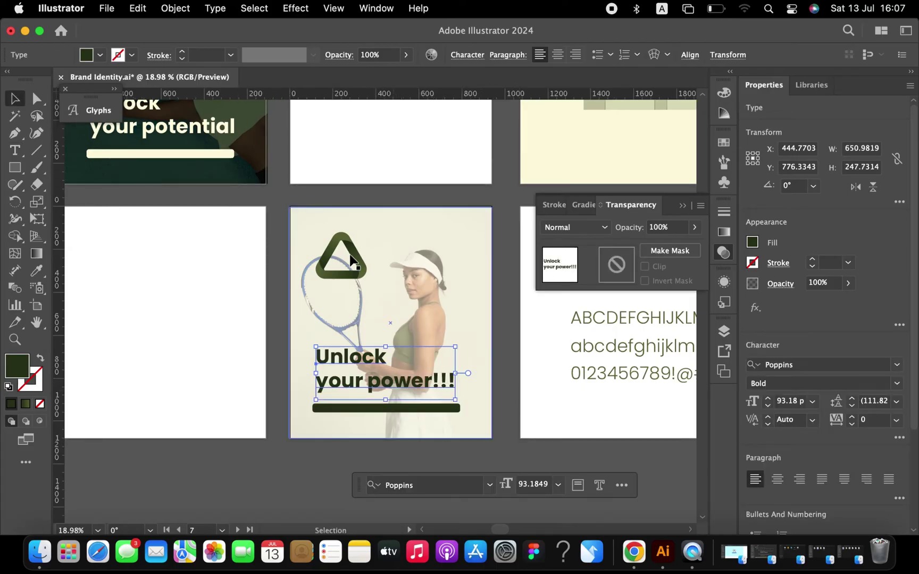
Scale the triangle logo down to about 140 × 129 px and place it just above the "Unlock your power!!!" headline
left_click_drag(341, 255, 338, 335)
scroll(349, 331, "up", 5)
scroll(339, 358, "down", 5)
left_click(330, 452)
scroll(330, 449, "down", 3)
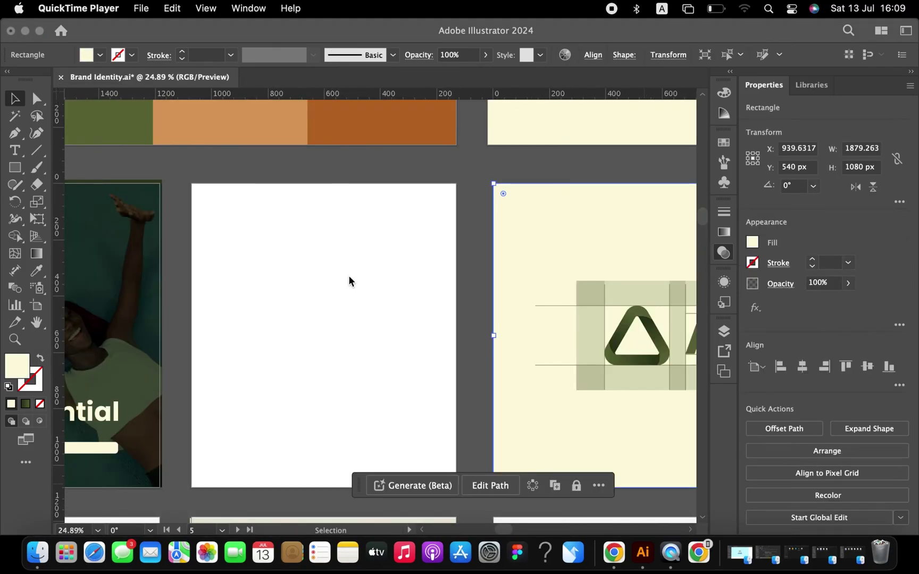
Draw a cream rounded rectangle about 362 × 568 px on the blank artboard and centre it horizontally
left_click(349, 280)
key("m")
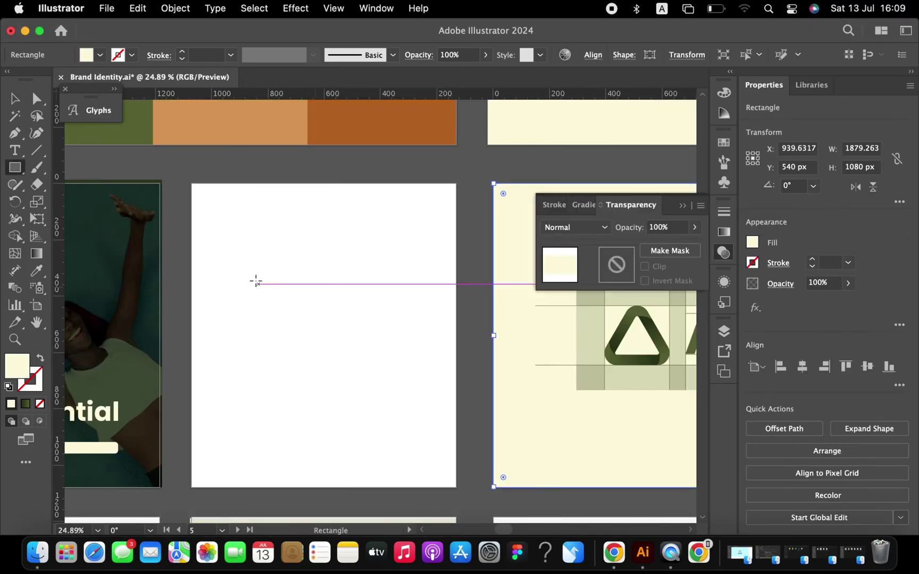
mouse_move(263, 255)
left_mouse_down()
mouse_move(366, 415)
mouse_move(290, 279)
left_mouse_up()
key("v")
left_click_drag(304, 335, 268, 335)
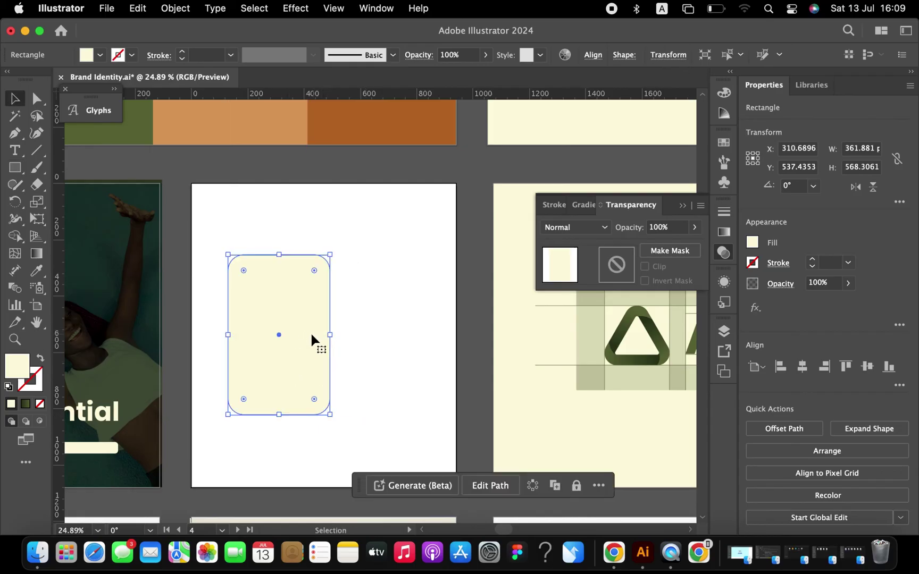
left_click(802, 367)
Draw a circle about 494 px wide overlapping the lower part of the cream card, centred on it
scroll(546, 384, "up", 2)
left_click(544, 384)
key("l")
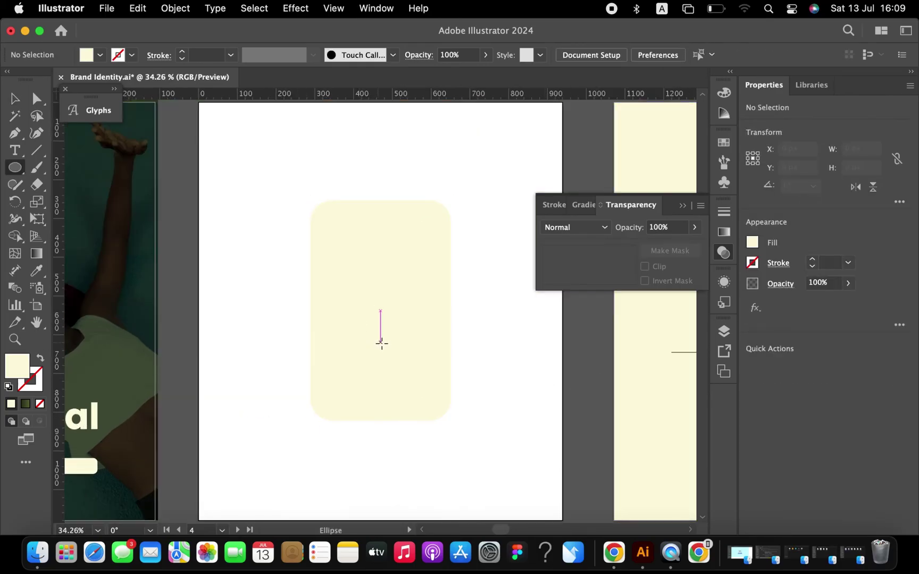
left_click_drag(380, 334, 469, 442)
key("v")
left_click_drag(398, 330, 398, 386)
Trim away the circle outside the card with Shape Builder and fill the remaining curved section with the palette's dark orange
key("super+a")
key("shift+m")
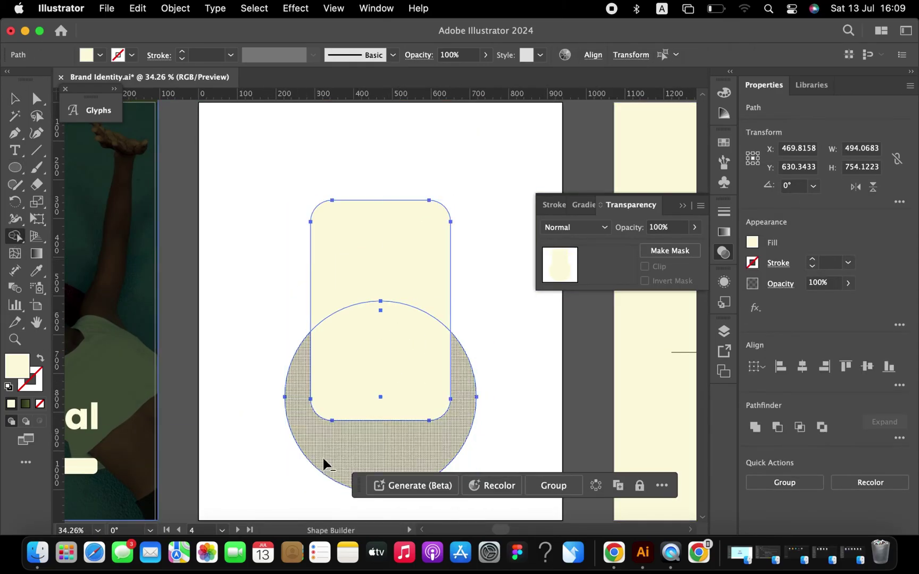
left_click(322, 464, "alt")
key("i")
scroll(397, 324, "up", 10)
left_click(404, 234)
scroll(463, 311, "down", 10)
key("v")
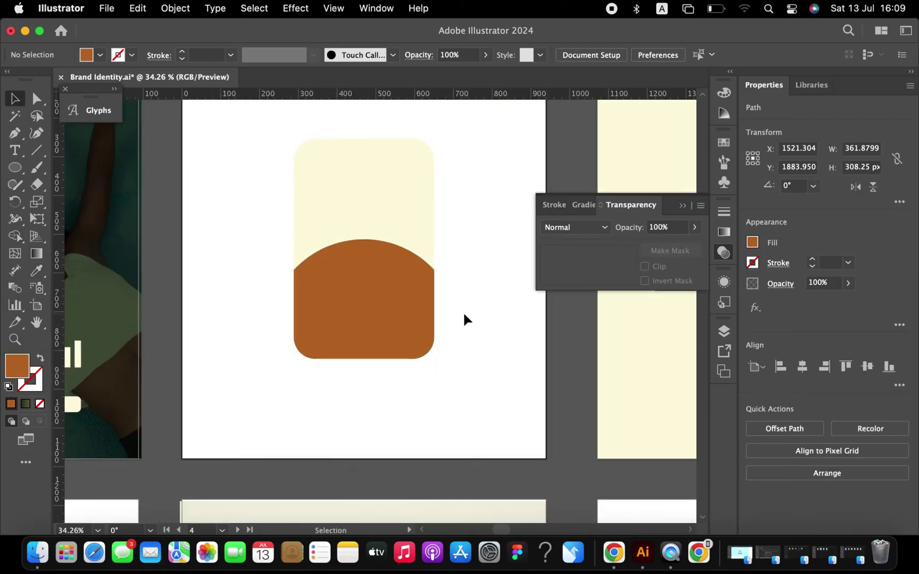
Group the cream and orange card shapes and move the card toward the artboard's left side
key("super+a")
key("super+g")
left_click_drag(385, 294, 362, 320)
left_click(361, 328)
Copy the small triangle logo from the racket photo artboard and centre it in the card's cream area
scroll(360, 328, "down", 10)
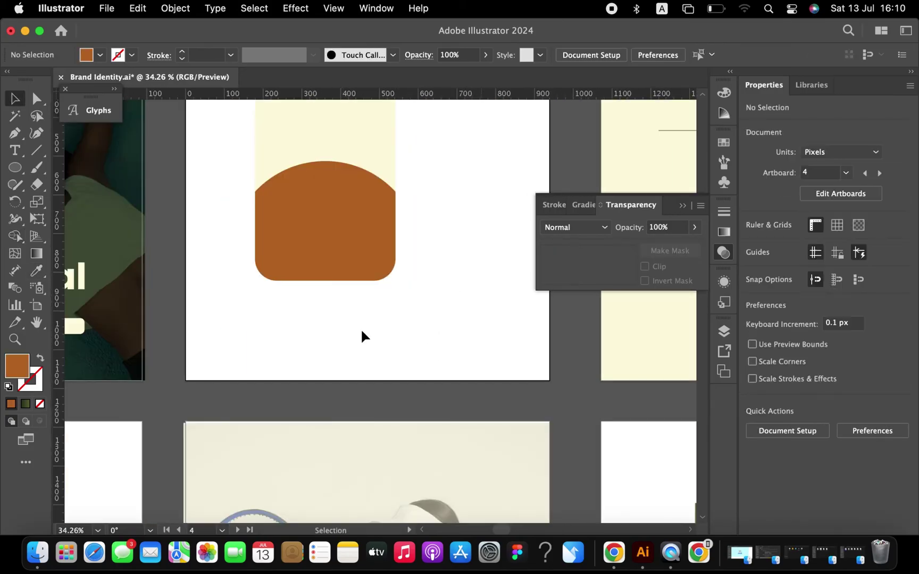
scroll(319, 395, "down", 3)
left_click(306, 438)
left_click_drag(308, 439, 341, 137)
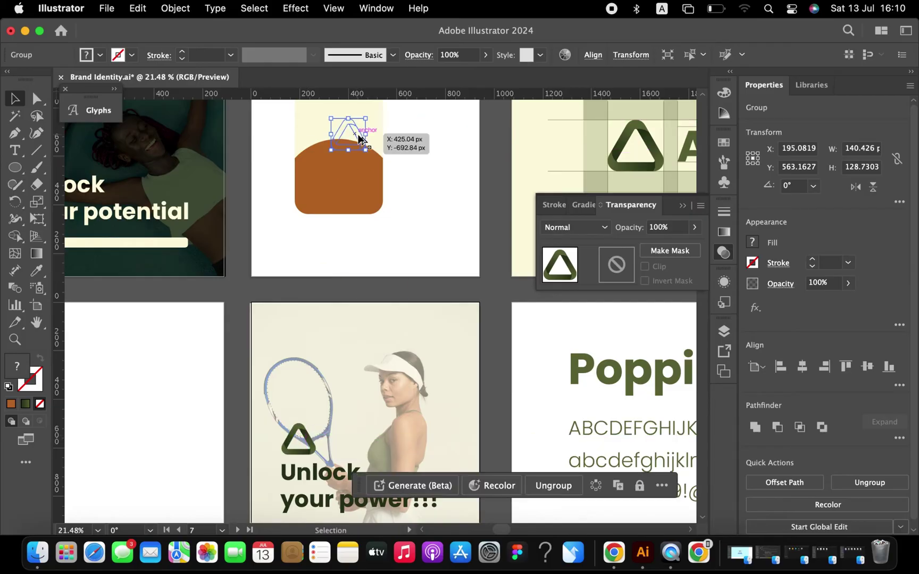
scroll(358, 134, "up", 5)
left_click_drag(344, 268, 329, 228)
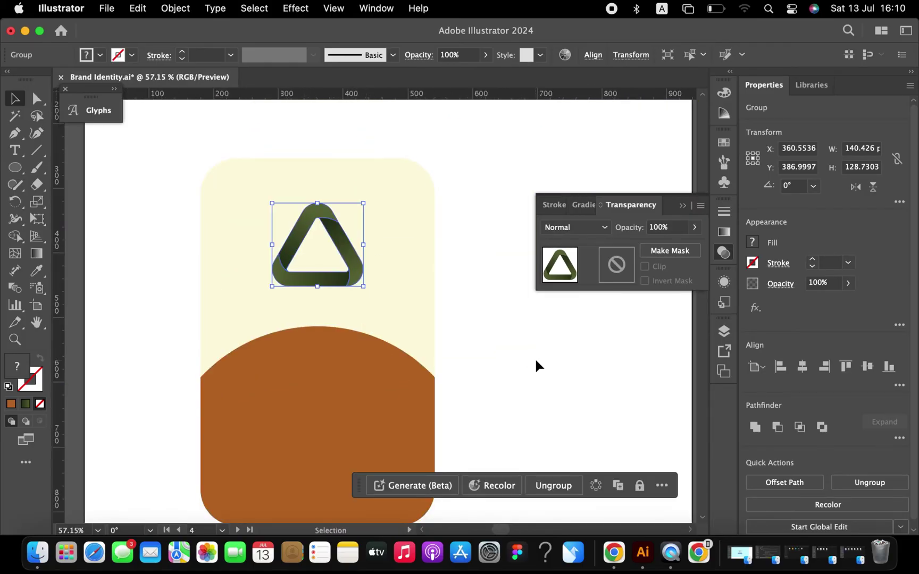
Add the centred text "for the ultimate sportswoman" and scale it to about 38.88 pt inside the card's orange area
key("t")
left_click(313, 350)
type("for the ultimate")
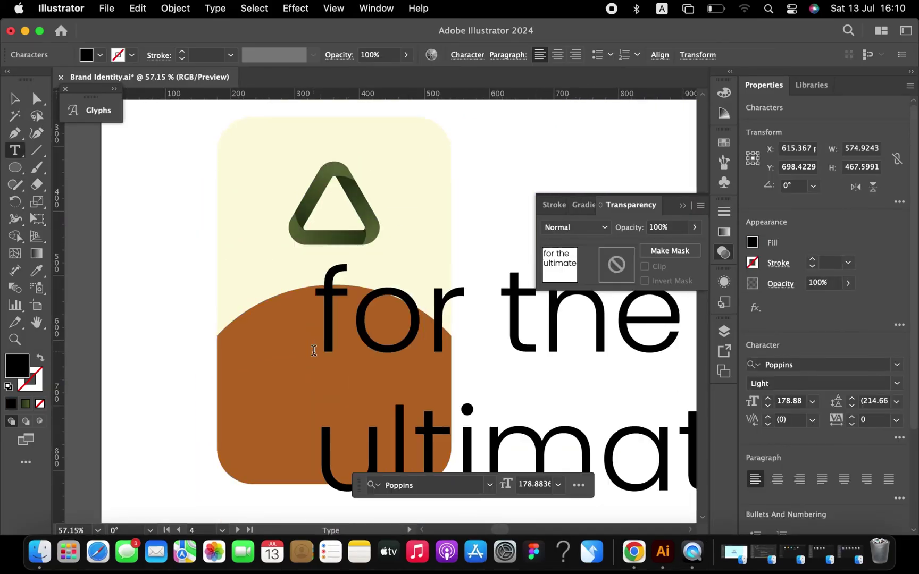
left_click(21, 100)
left_click_drag(581, 318, 431, 319)
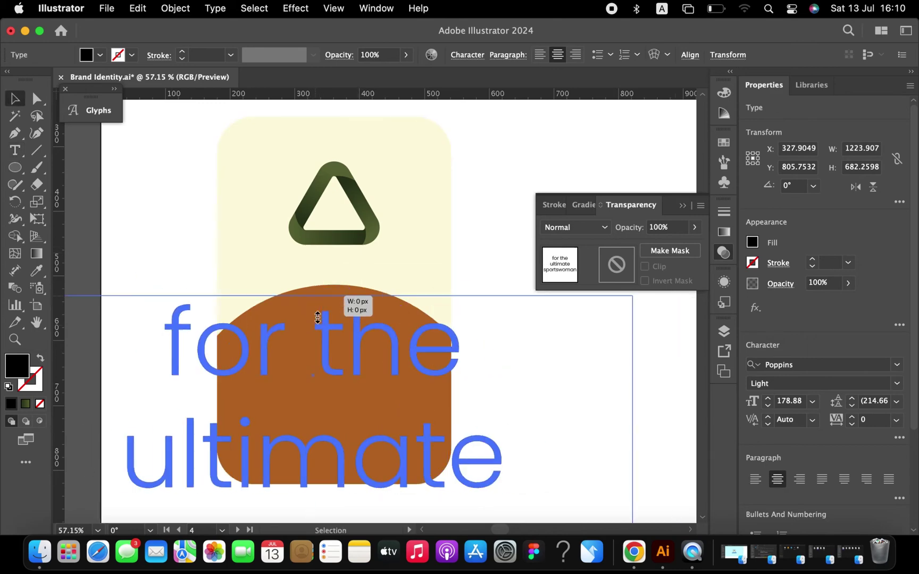
left_click_drag(632, 294, 441, 402)
key("super+shift+c")
left_click_drag(332, 318, 348, 381)
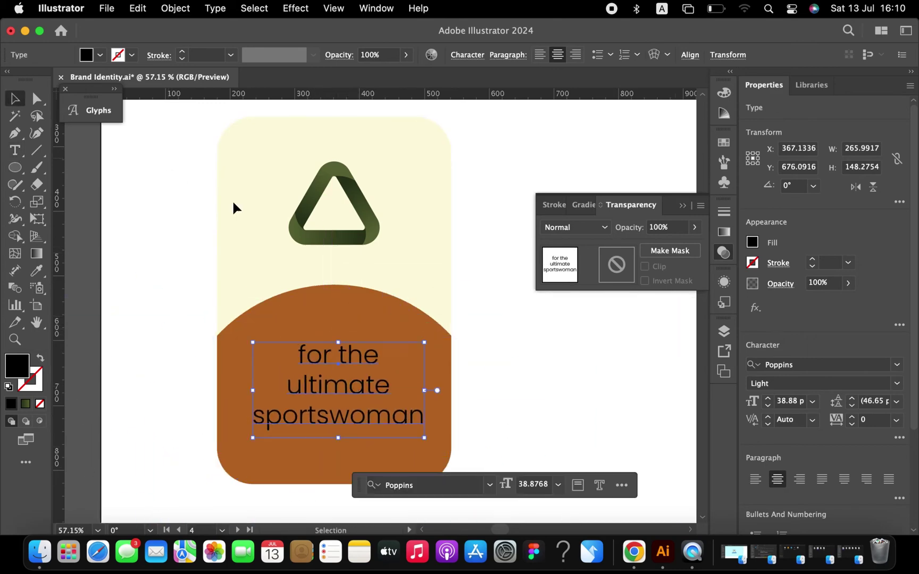
Set the card text to Poppins Bold and fill it with the card's cream colour
left_click(236, 207)
left_click(361, 373)
left_click(810, 384)
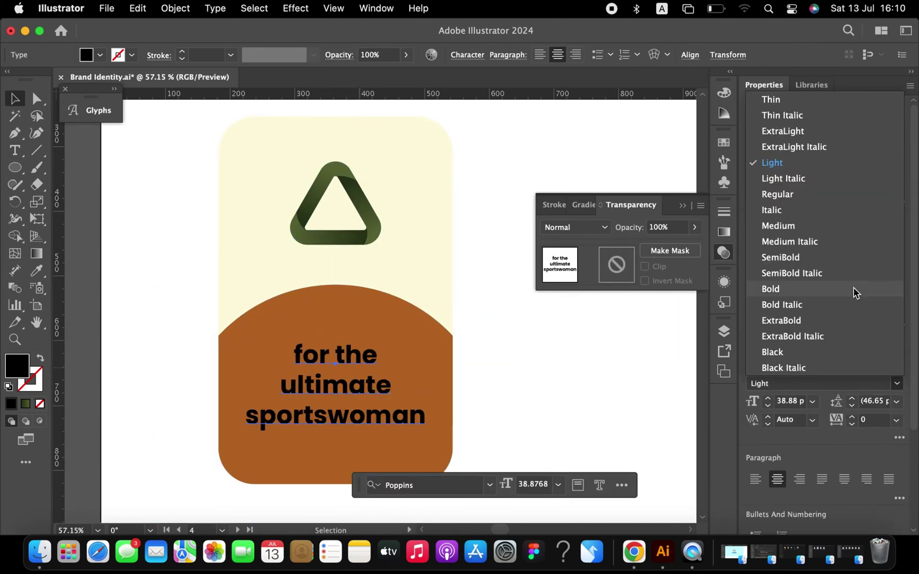
left_click(855, 289)
key("i")
left_click(433, 221)
Place a duplicate of the finished card beside the original on the same artboard
scroll(494, 357, "down", 3)
left_click(494, 358)
left_click_drag(494, 357, 468, 271)
Fill the duplicate card's curved lower section with the palette's medium green
key("a")
left_click(438, 367)
scroll(437, 362, "up", 3)
scroll(447, 362, "down", 3)
key("i")
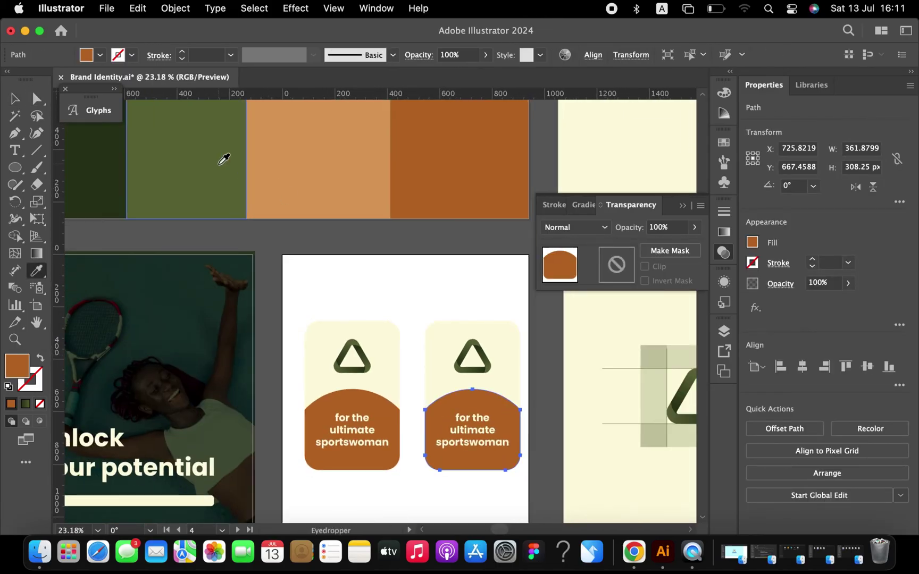
left_click(222, 158)
key("a")
left_click(411, 388)
Change the green card's text to "for the ultimate sportsman"
left_click(490, 366)
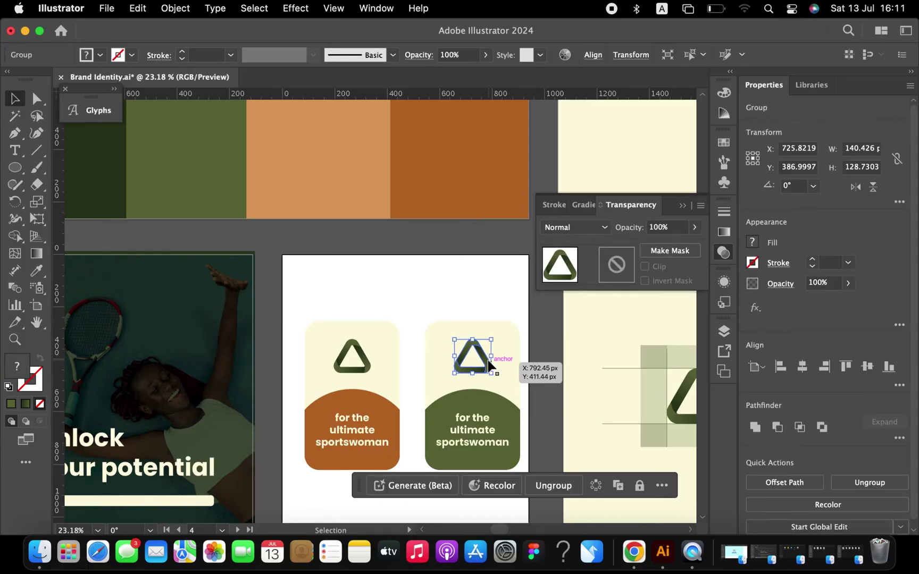
scroll(490, 366, "up", 2)
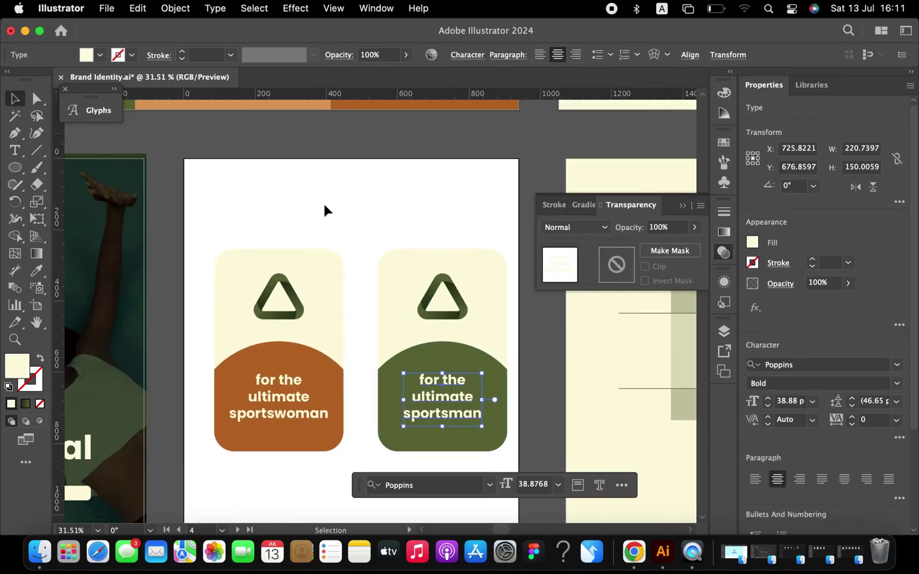
scroll(380, 237, "down", 2)
Start a Multiply drop shadow on the sportswoman card with 7 px offsets and a 15 px blur
left_click(467, 386)
left_click(425, 373)
left_click(342, 376)
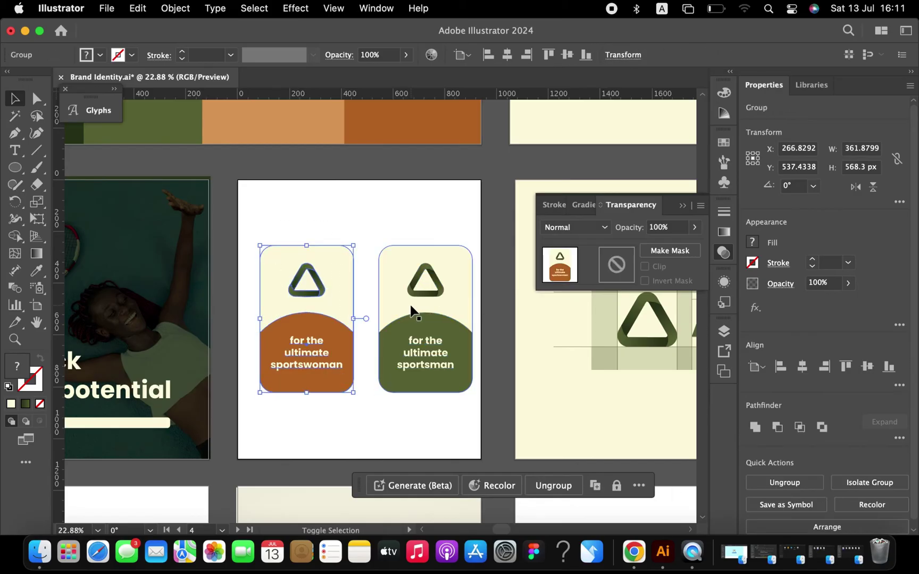
left_click(722, 281)
left_click(587, 380)
mouse_move(615, 304)
left_click(747, 303)
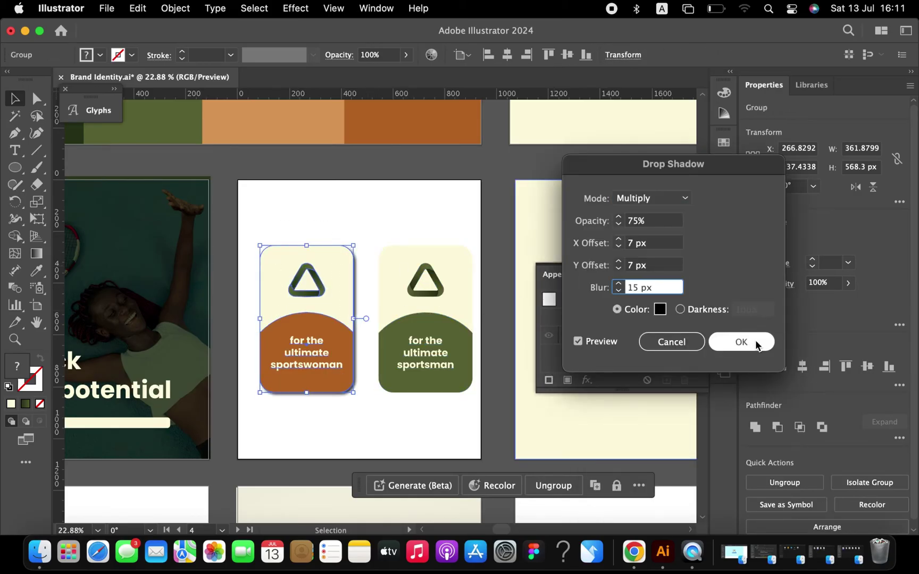
Set the drop shadow's opacity to 45% and apply the effect to the sportswoman card
key("shift+Tab")
left_click(633, 221)
type("45")
key("Tab")
left_click(629, 221)
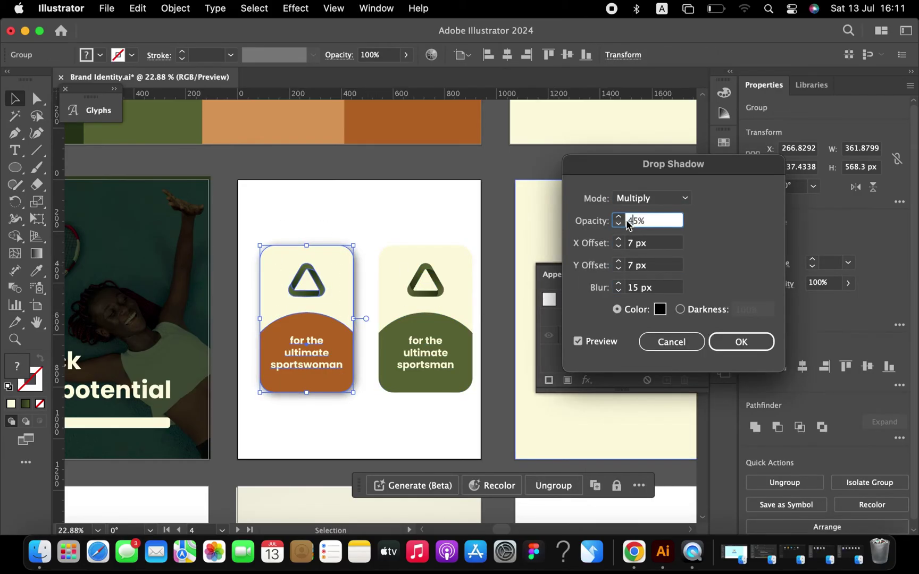
left_click(638, 288)
key("Return")
Slide the sportsman card partly behind the sportswoman card, tilting the green card clockwise and the orange card counterclockwise
left_click_drag(436, 281, 397, 282)
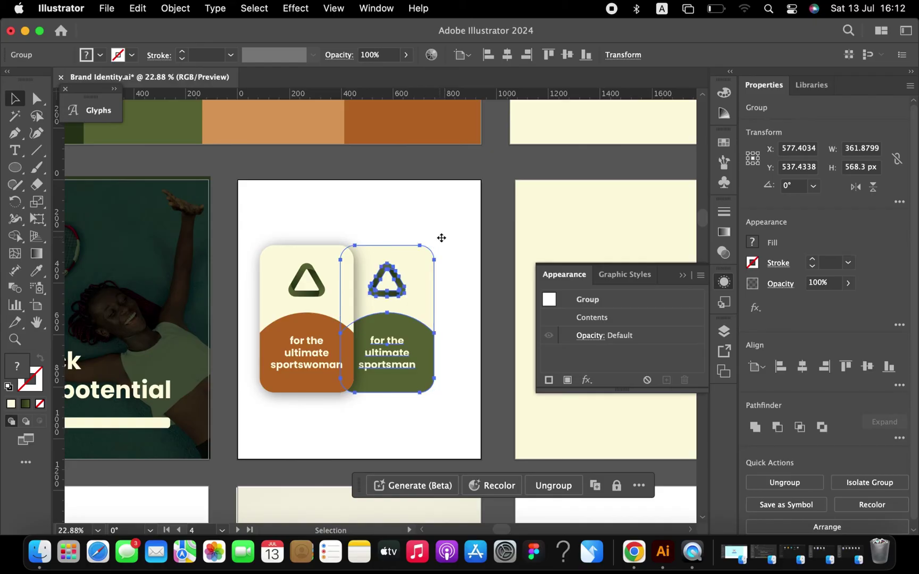
left_click_drag(441, 238, 463, 261)
key("super+shift+a")
left_click(347, 251)
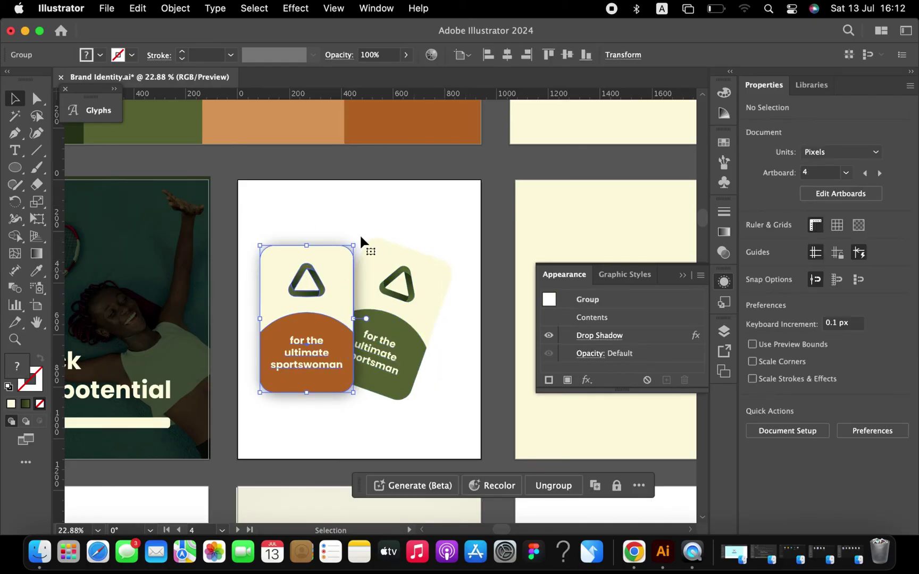
left_click_drag(359, 235, 377, 211)
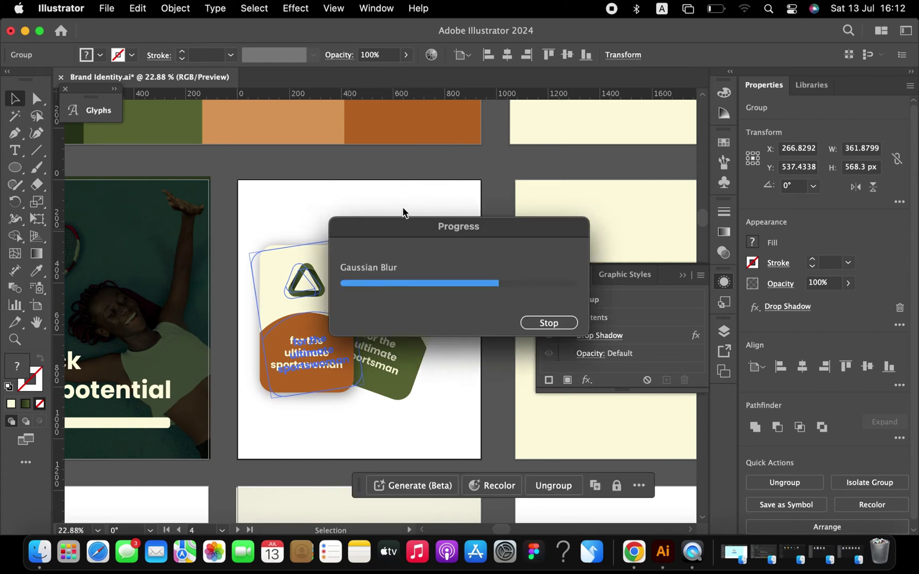
Group the two overlapping cards and centre them horizontally and vertically on the artboard
left_click_drag(303, 205, 429, 327)
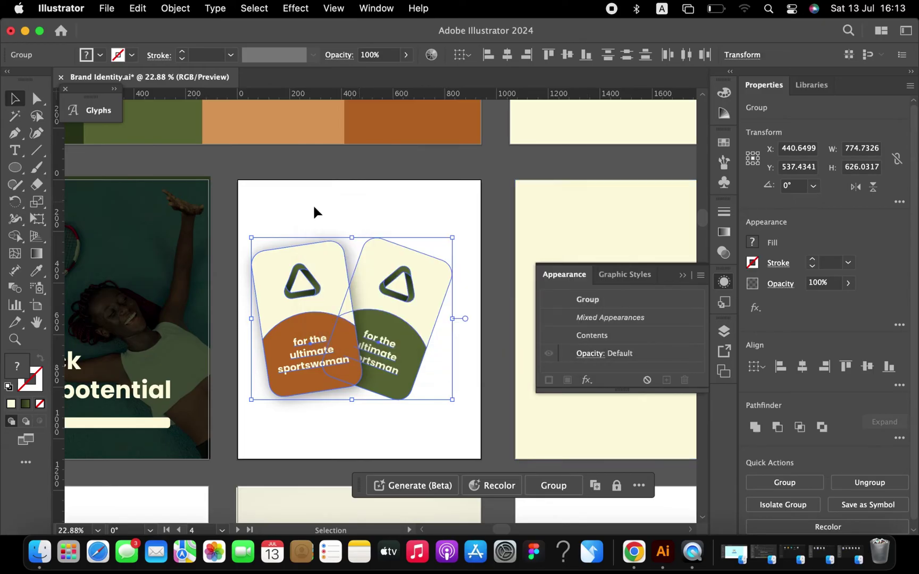
left_click(347, 174)
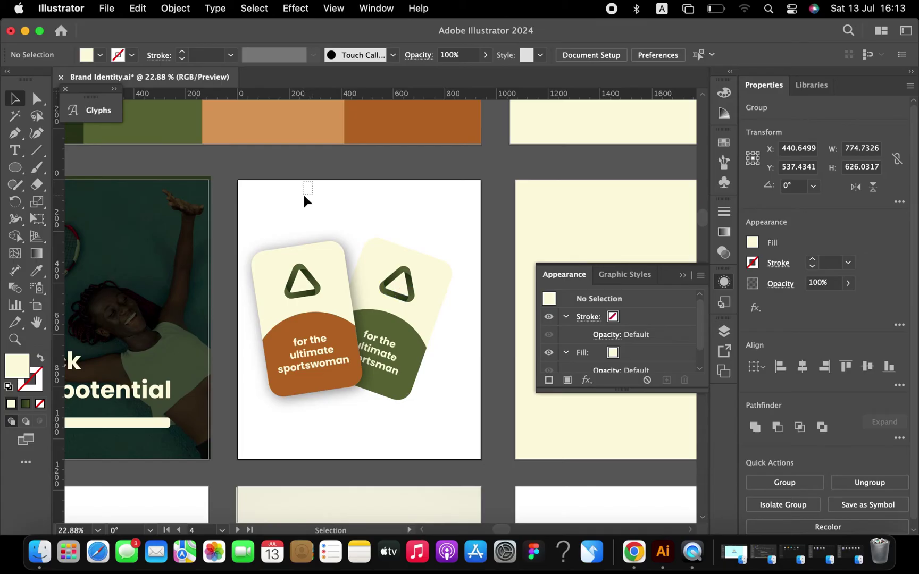
left_click_drag(305, 196, 408, 303)
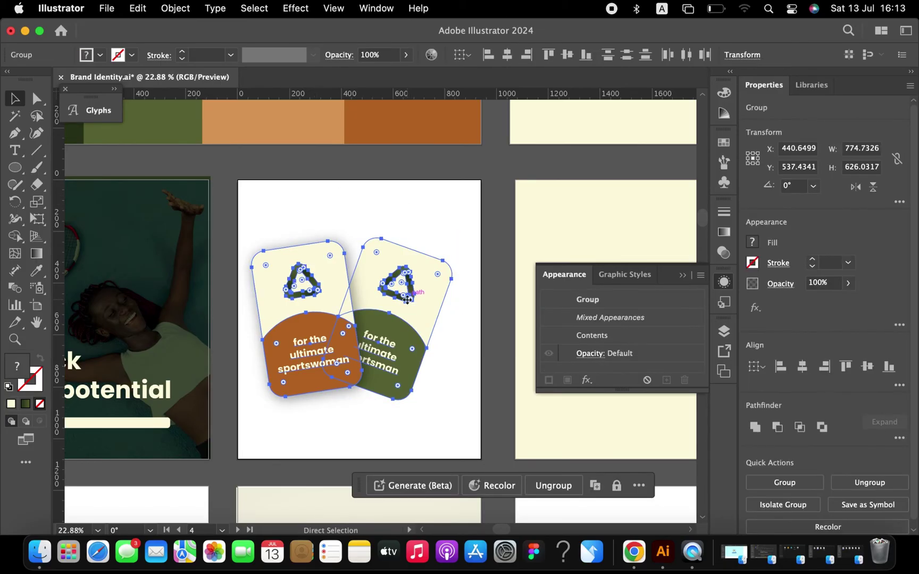
key("v")
left_click(567, 55)
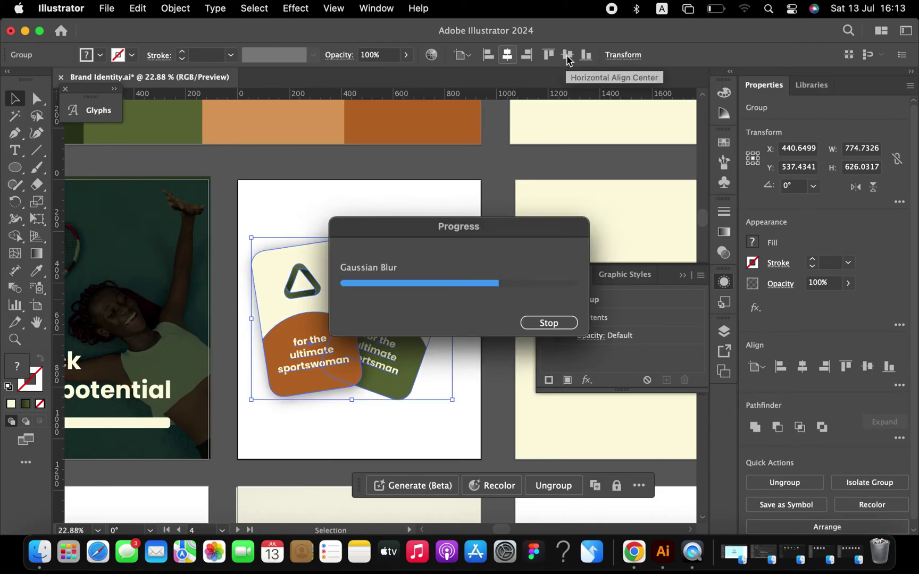
left_click(400, 202)
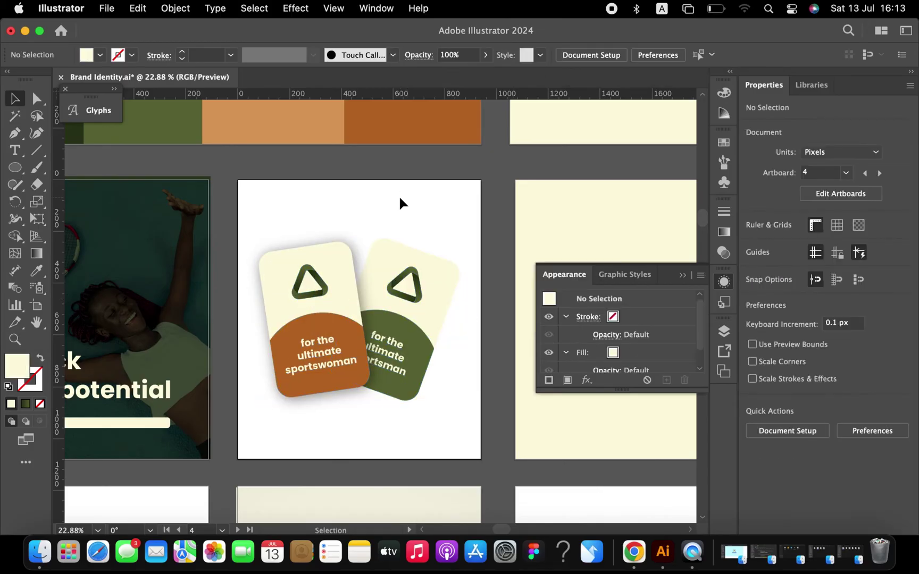
Draw an artboard-sized rectangle, about 939 × 1079 px, over the two tag cards, fill it with the palette's darkest green and send it to the back
key("m")
left_click_drag(238, 180, 481, 459)
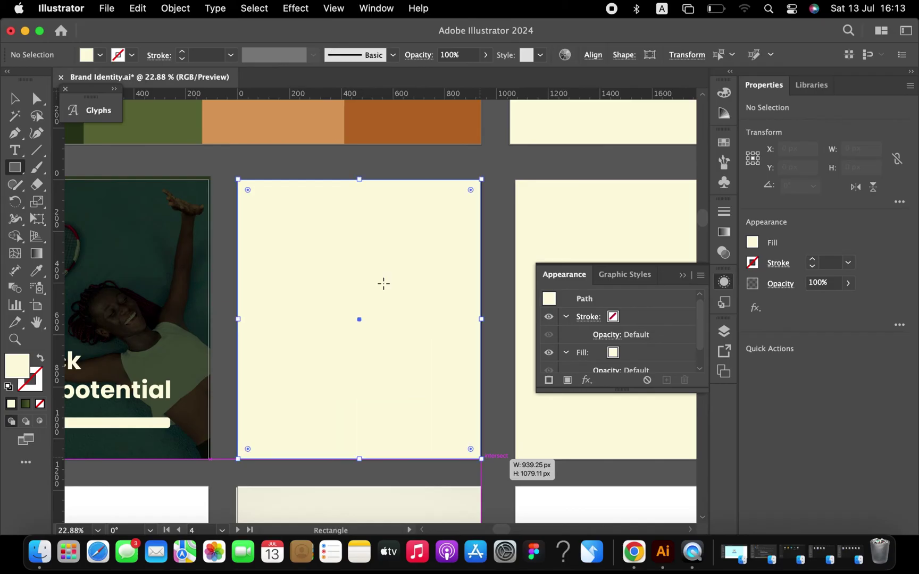
key("i")
scroll(386, 279, "up", 3)
scroll(385, 279, "left", 5)
left_click(137, 168)
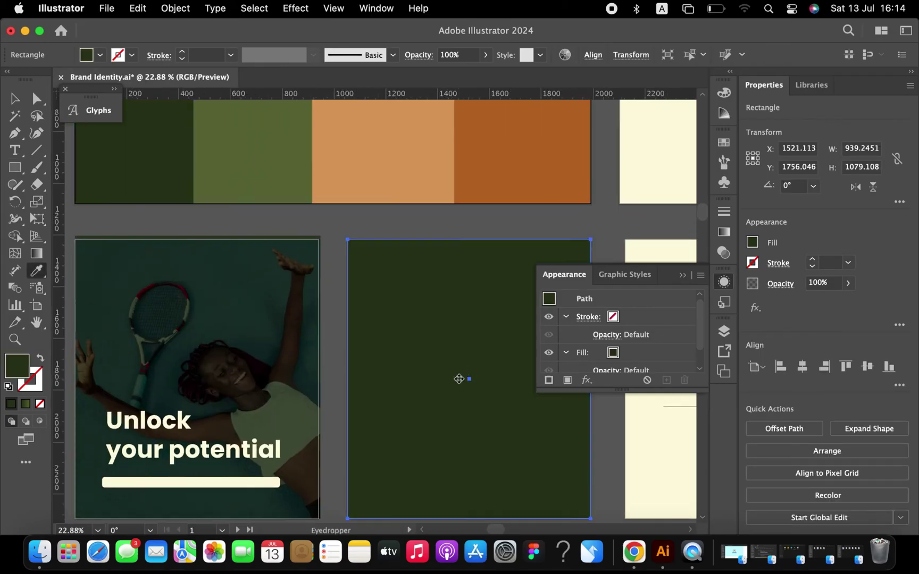
key("v")
key("super+shift+bracketleft")
left_click(516, 232)
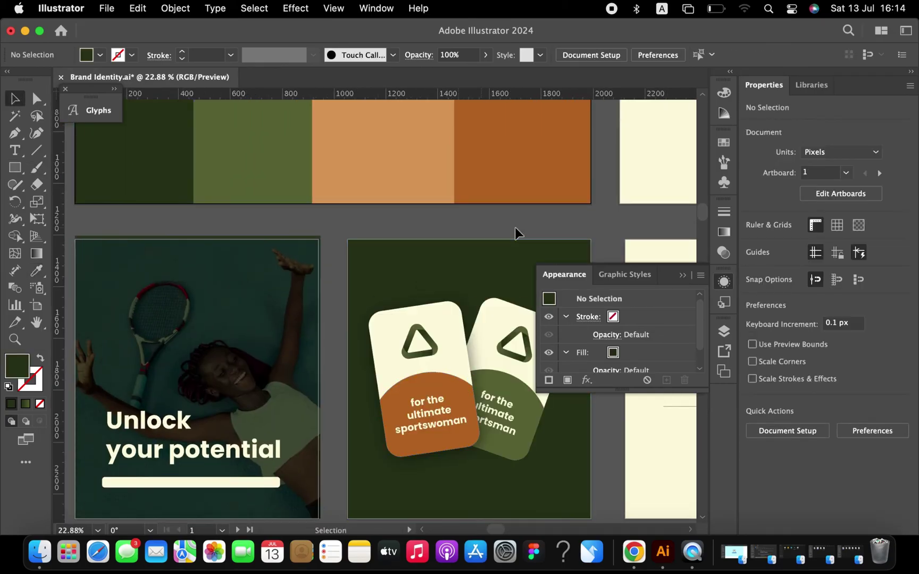
scroll(516, 233, "down", 4)
scroll(501, 404, "down", 2)
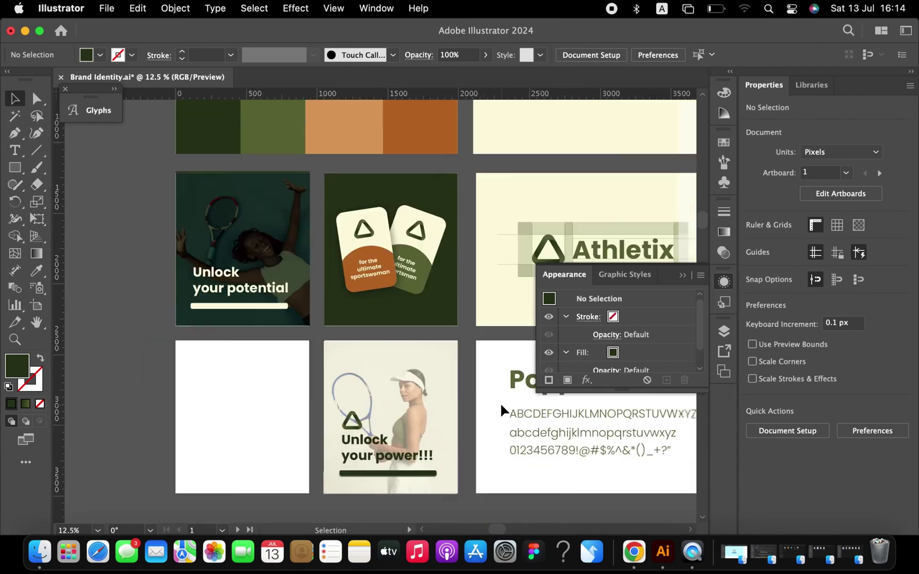
scroll(500, 402, "down", 1)
left_click(522, 285)
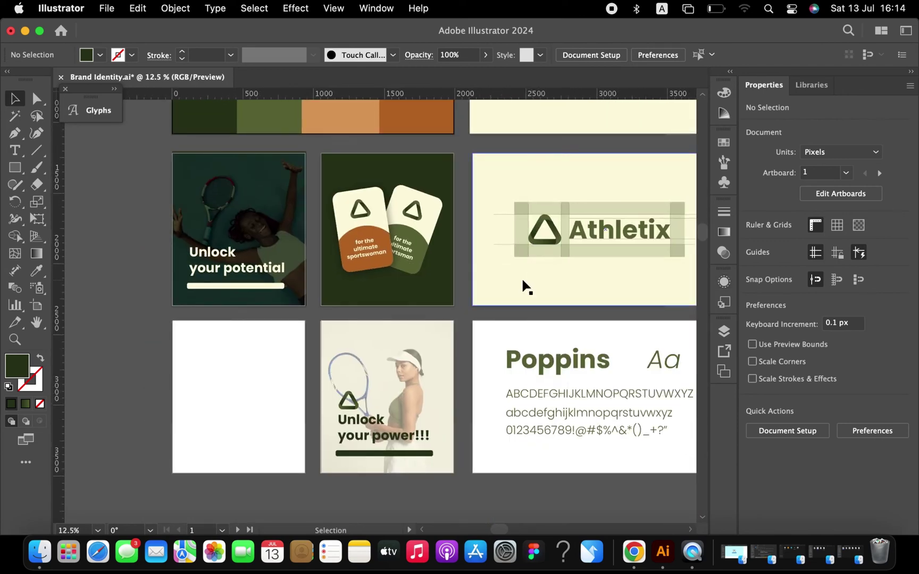
scroll(269, 400, "up", 2)
scroll(269, 400, "left", 1)
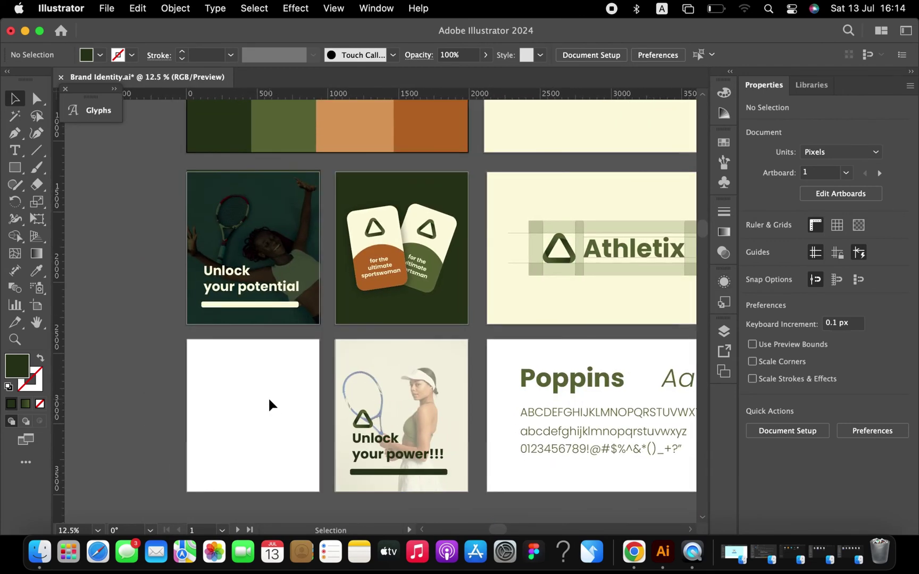
left_click(626, 253)
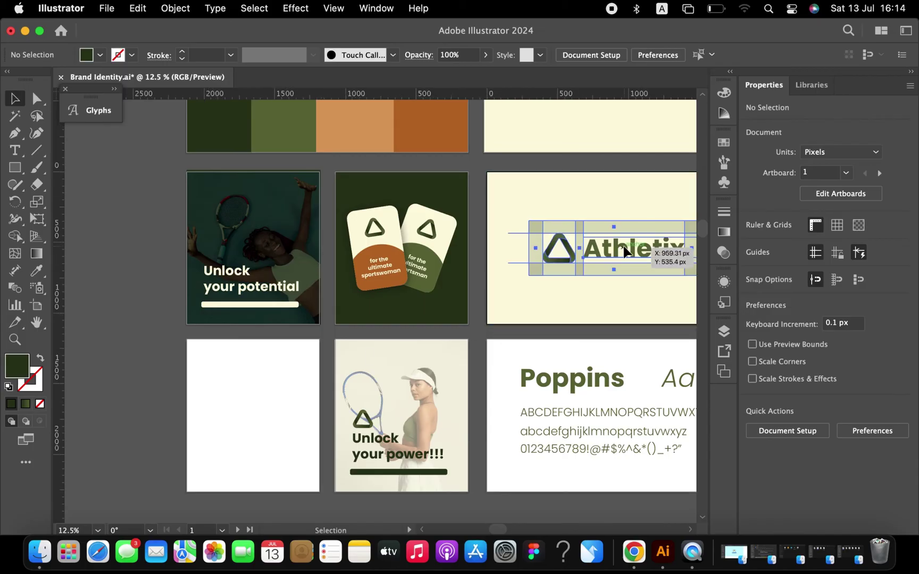
double_click(626, 253)
key("Escape")
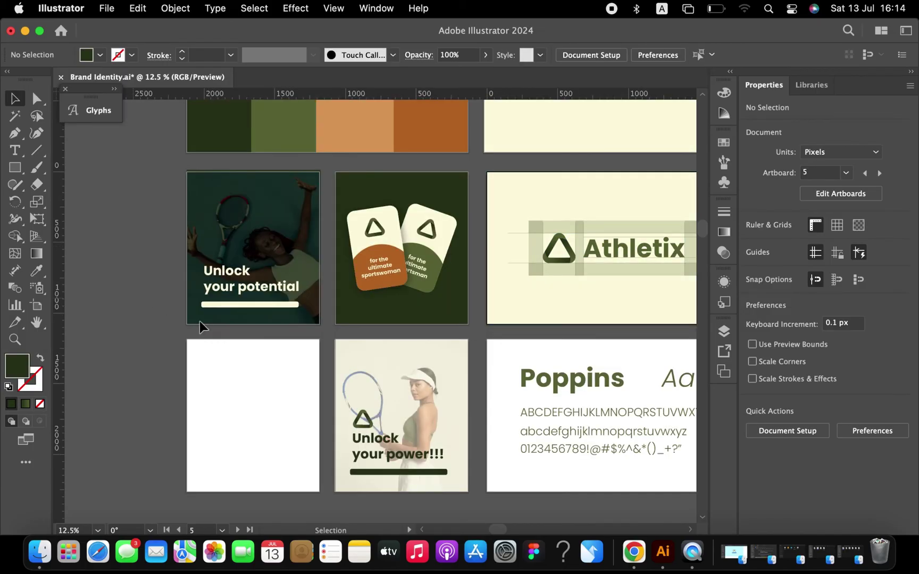
Add the text "Athletix" on the blank white artboard and copy the green Poppins Bold style from the logo wordmark
key("t")
left_click(221, 415)
type("Athletix")
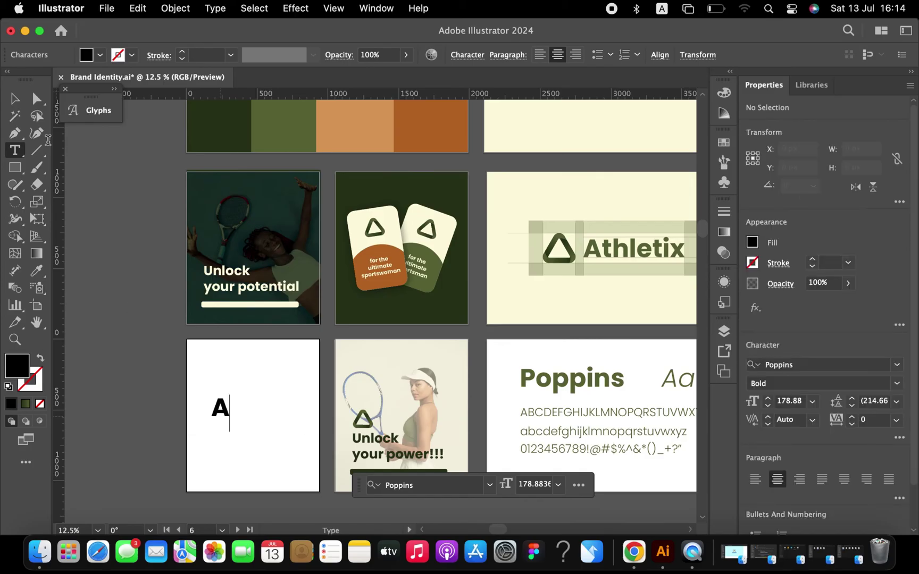
left_click(15, 98)
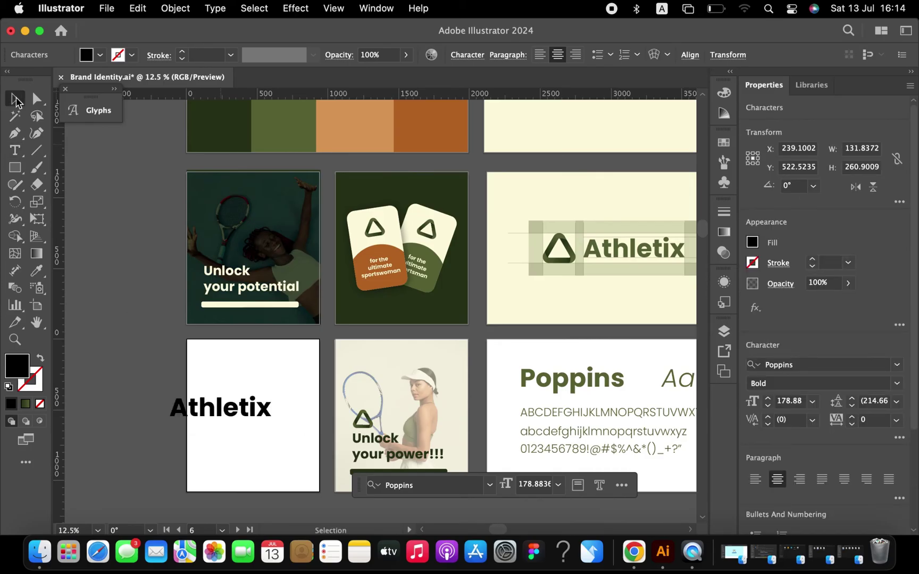
key("i")
left_click(629, 255)
key("v")
Move the Athletix text to the middle of its artboard and scale it down to about 136 pt
mouse_move(293, 407)
left_mouse_down()
mouse_move(280, 414)
mouse_move(301, 414)
left_mouse_up()
key("super+0")
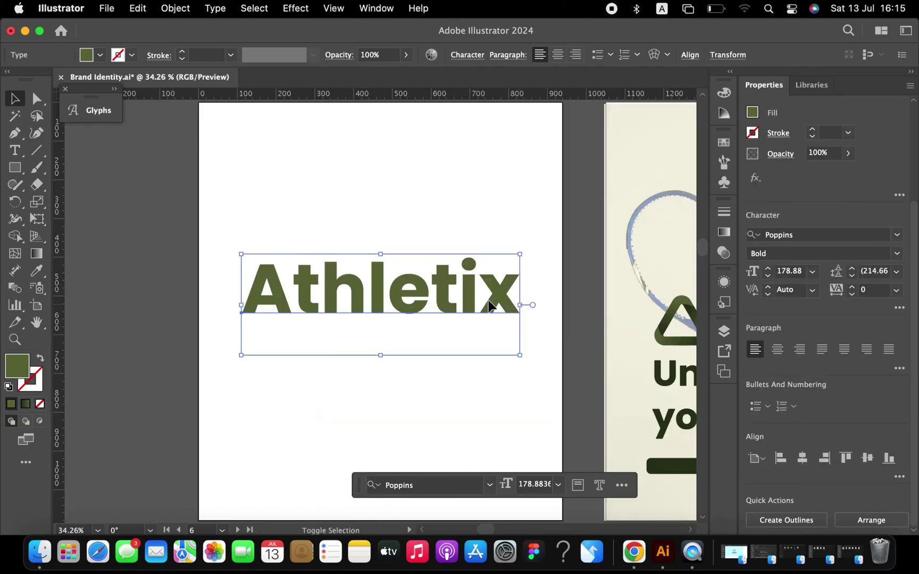
left_click_drag(520, 305, 487, 305)
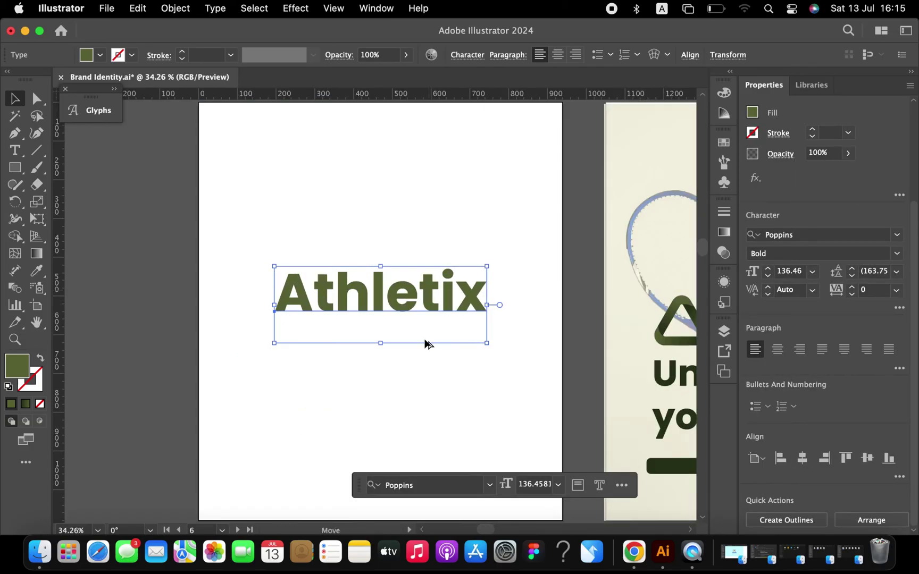
Duplicate the Athletix text straight downward and repeat the copy until five evenly spaced lines reach the artboard's lower edge
left_click_drag(429, 344, 425, 345)
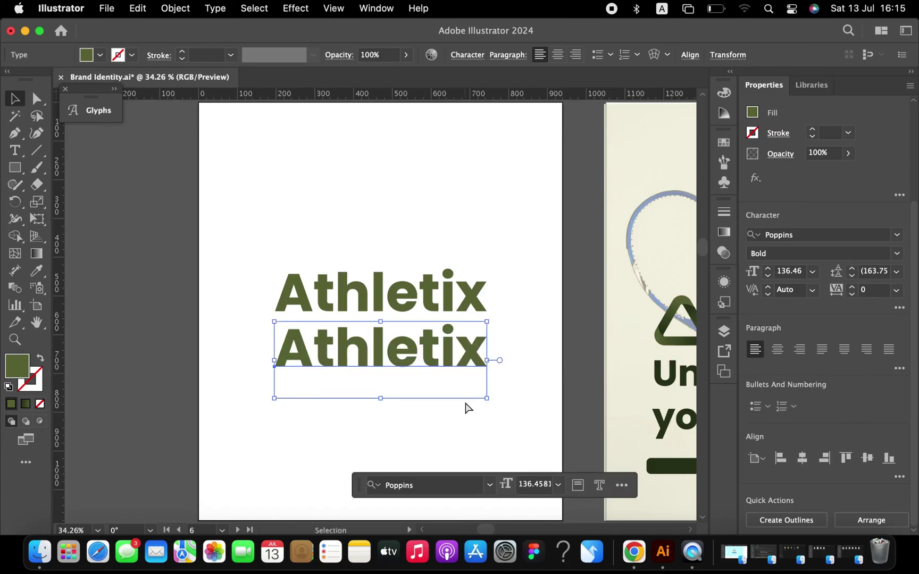
key("super+d")
key("super+d")
key("super+d")
left_click(531, 273)
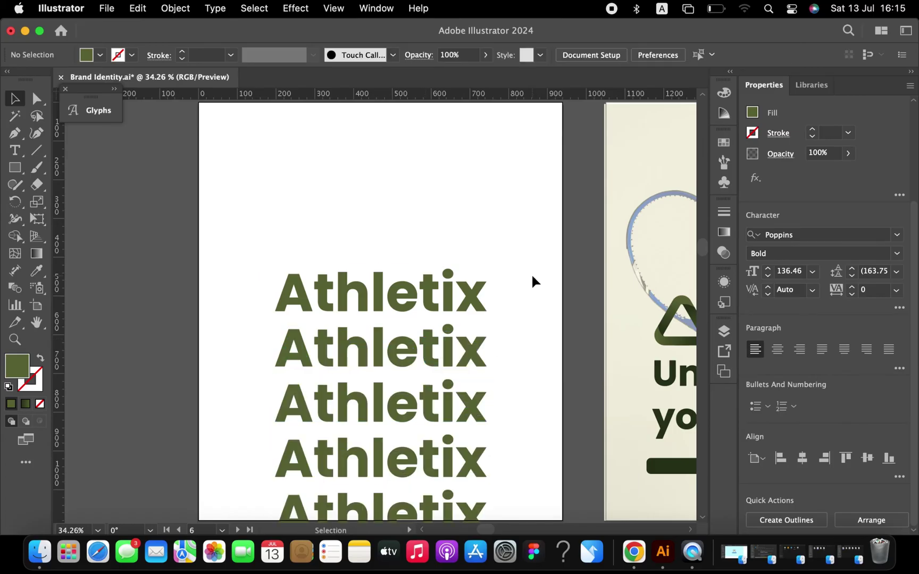
Set the opacity of the second Athletix line to 80% and of the third line to 60%
scroll(531, 274, "down", 3)
left_click(392, 299)
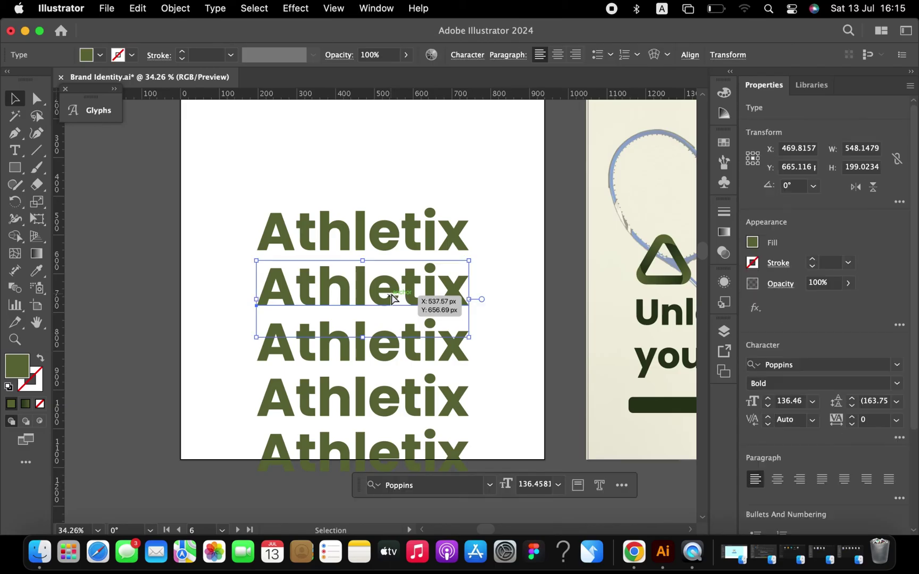
key("super+minus")
key("super+minus")
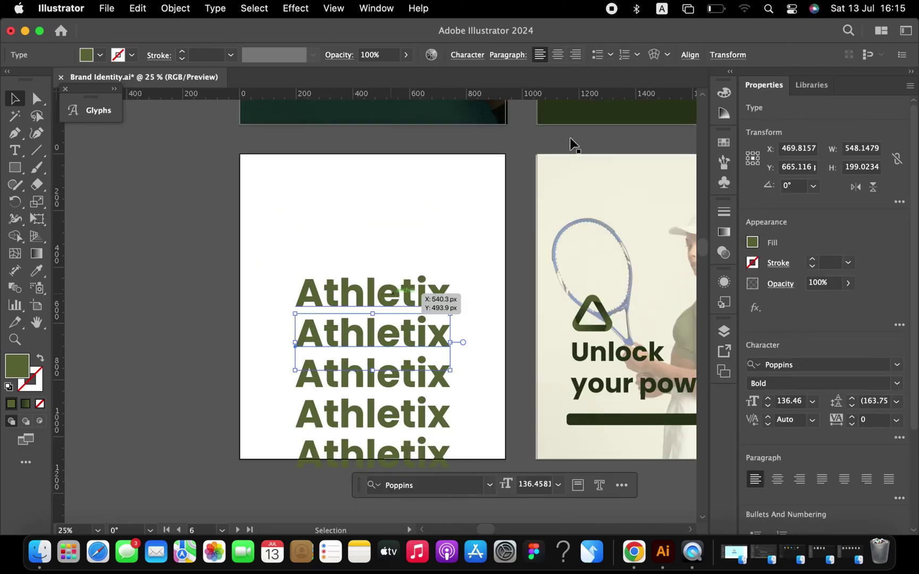
type("80")
key("Return")
left_click(433, 391)
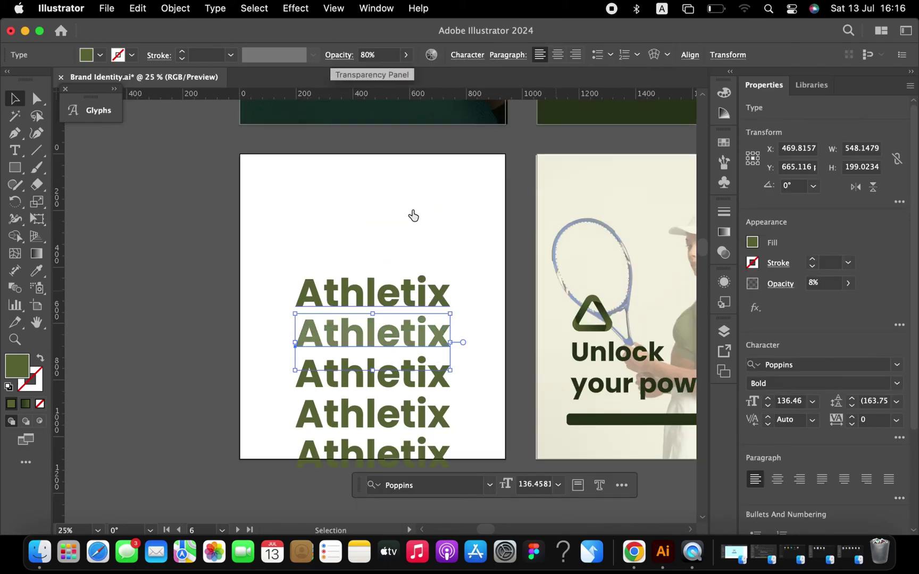
left_click(354, 55)
type("60")
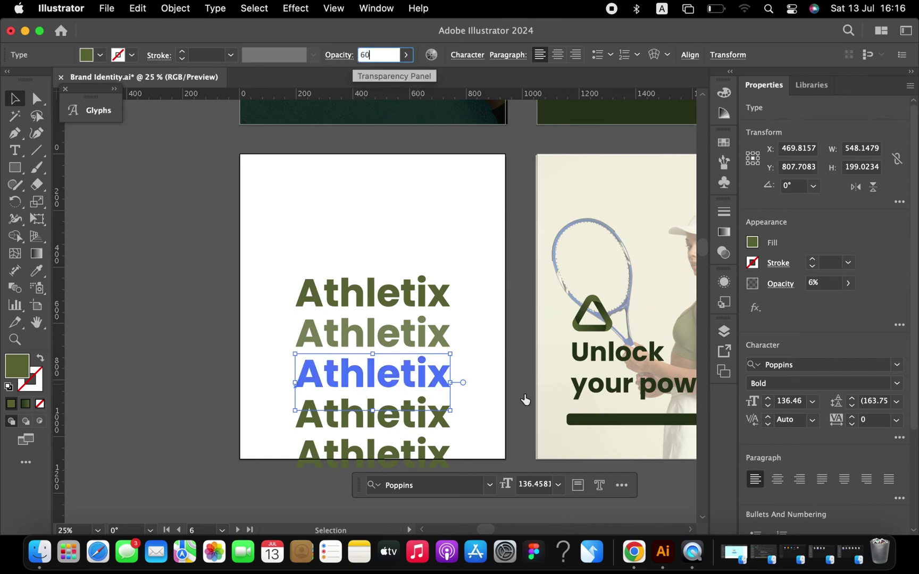
key("Return")
Set the opacity of the fourth Athletix line to 40% and of the fifth line to 20%
left_click(434, 429)
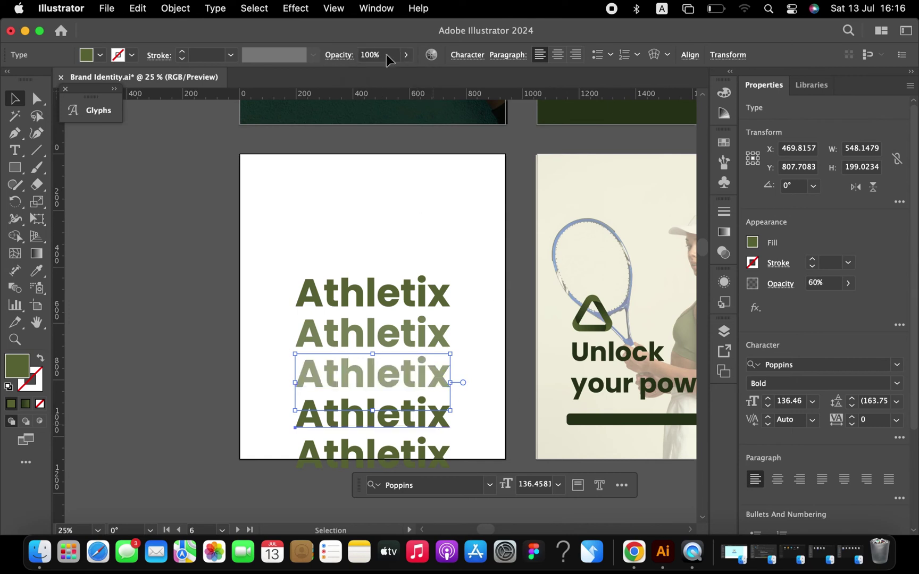
left_click(358, 55)
type("40")
key("Return")
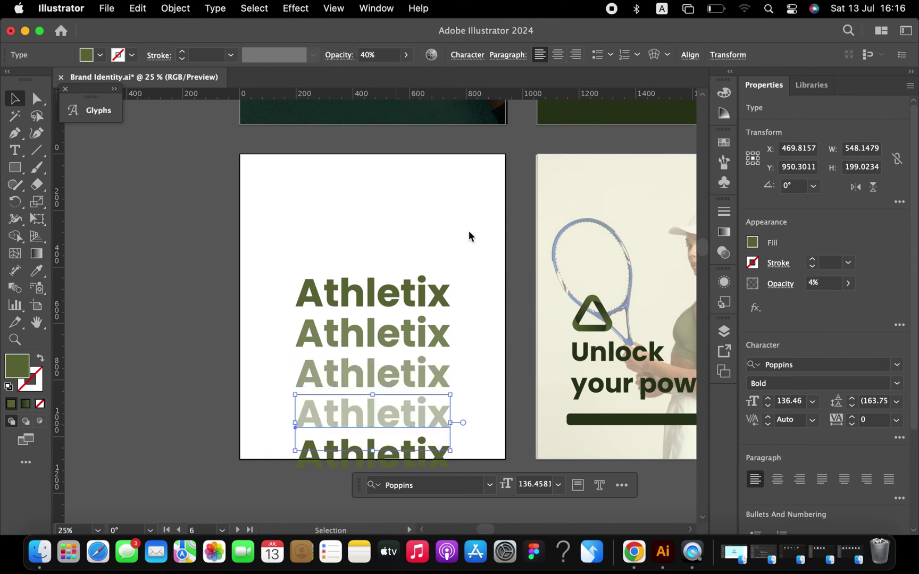
left_click(320, 468)
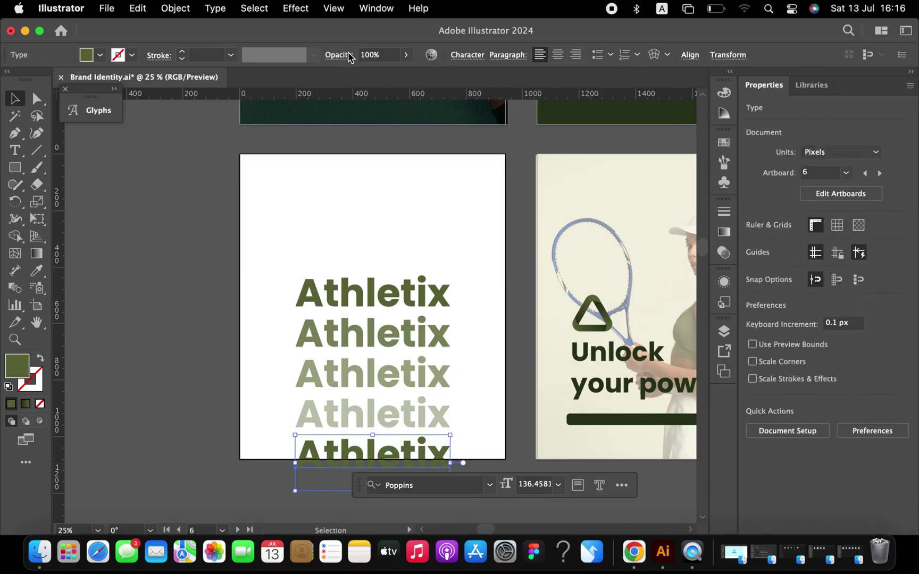
left_click(348, 55)
type("20")
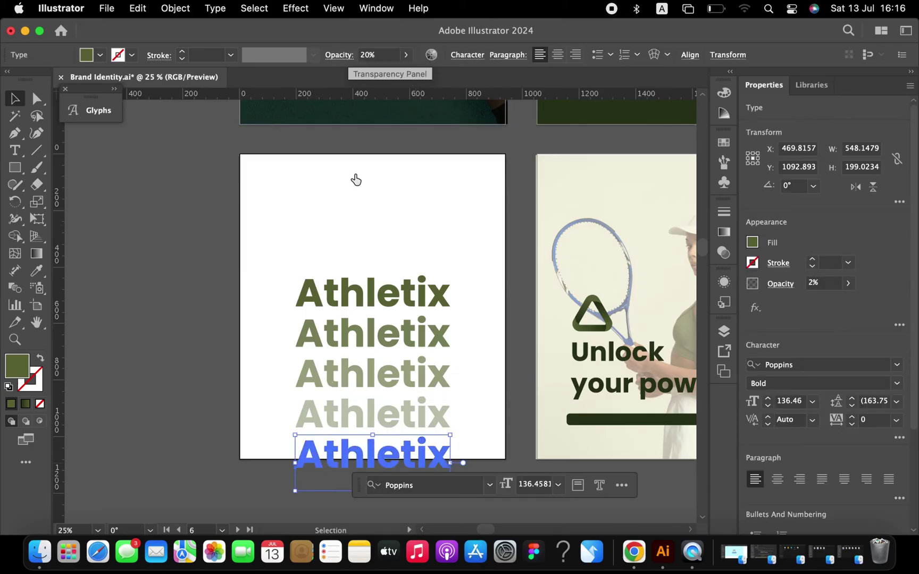
key("Return")
left_click(299, 201)
Cover the Athletix text artboard with a rectangle about 940 × 1080 px, fill it with the dark green and send it behind the text lines
scroll(299, 201, "right", 1)
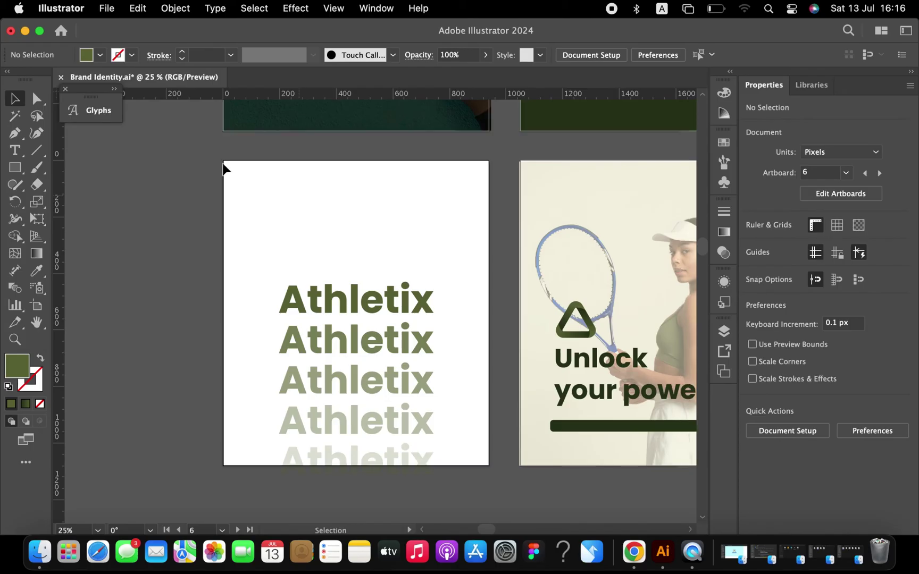
key("m")
left_click_drag(224, 158, 489, 466)
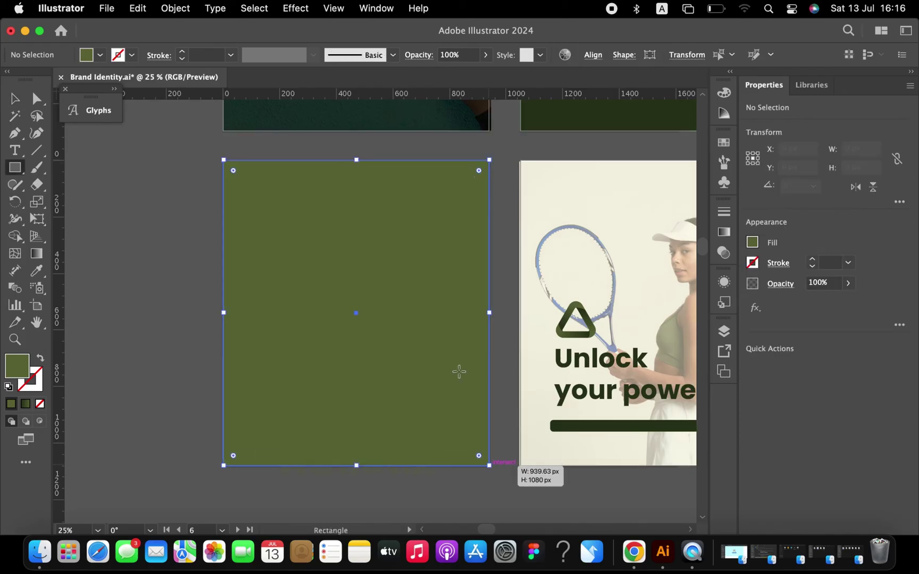
key("i")
left_click(584, 383)
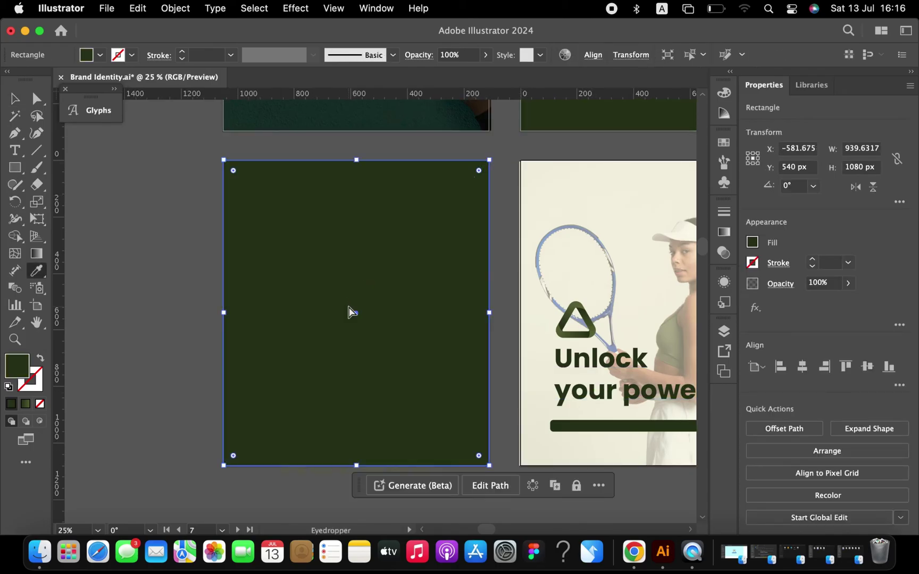
key("v")
key("super+shift+bracketleft")
left_click(169, 289)
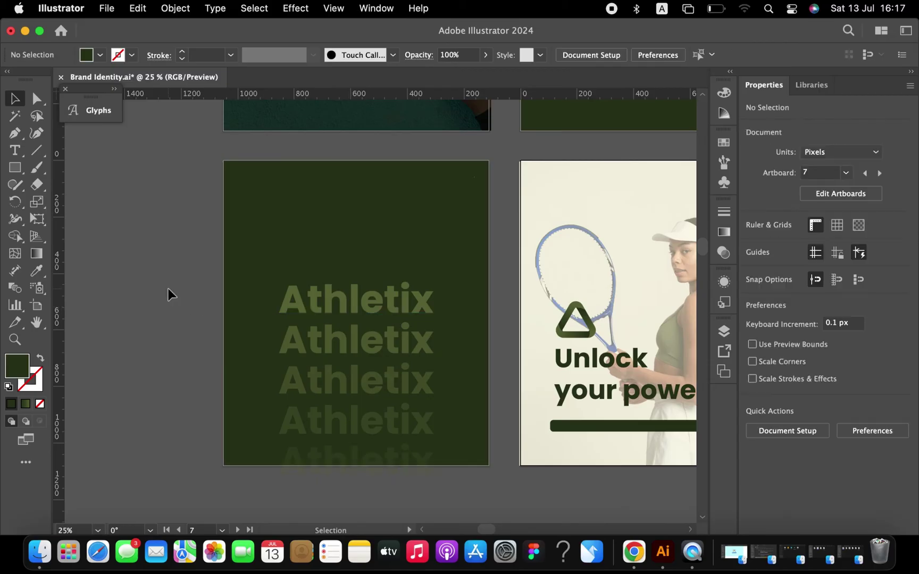
key("super+minus")
key("super+minus")
key("super+minus")
key("super+minus")
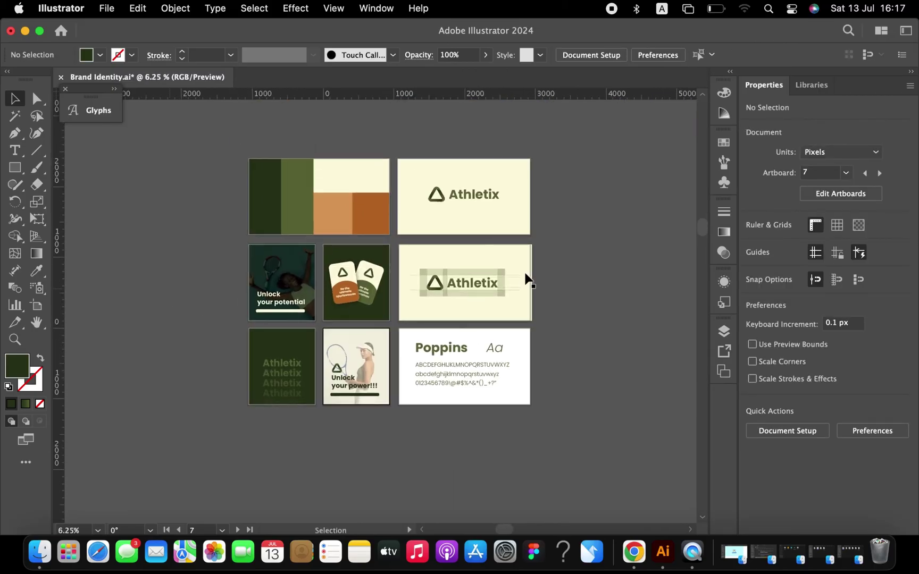
scroll(582, 280, "down", 2)
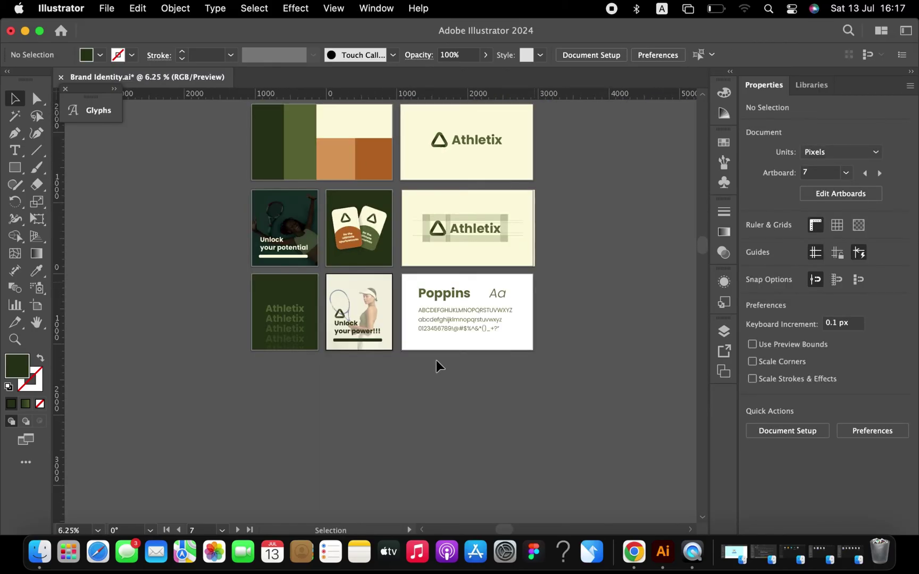
scroll(436, 359, "up", 2)
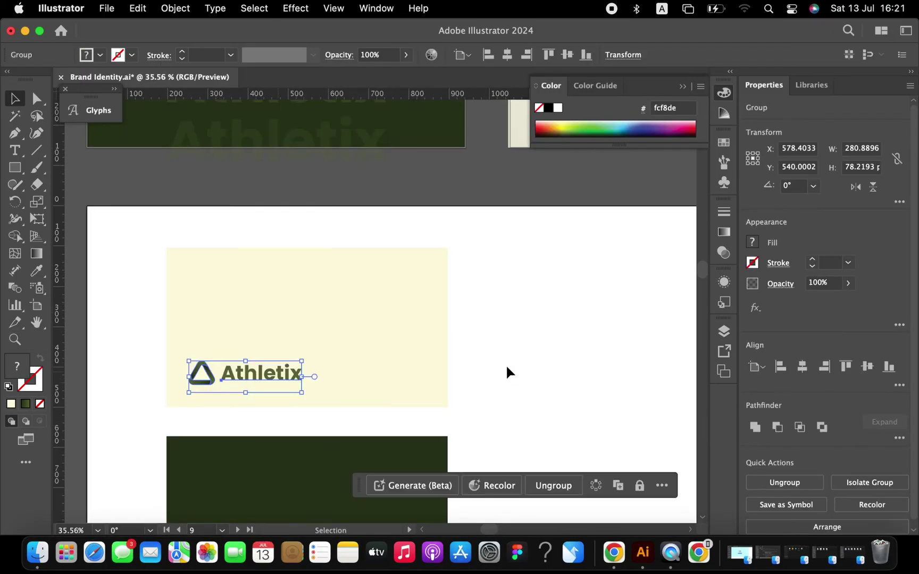
left_click(505, 363)
scroll(505, 364, "down", 3)
key("m")
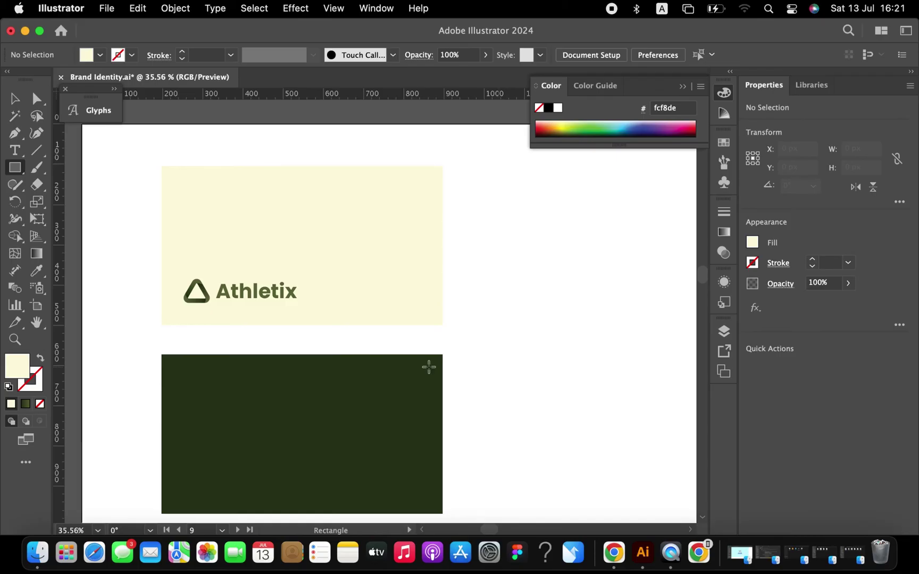
key("v")
left_click_drag(127, 215, 547, 332)
left_click(546, 332)
Add the cardholder's full name as a text line on the dark green business card
key("t")
scroll(546, 332, "down", 2)
left_click(205, 372)
type("Joh")
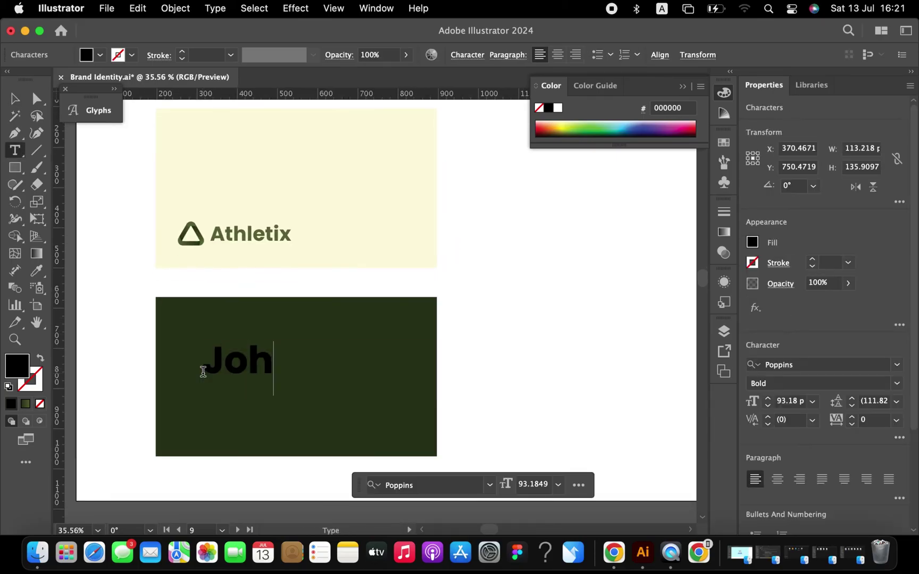
type("n DOe")
key("BackSpace")
key("BackSpace")
type("oe")
key("Escape")
Colour the name with the card cream, scale it to about 41 pt and position it near the dark card's upper-left corner
key("i")
left_click(329, 202)
left_click_drag(381, 342, 254, 321)
key("v")
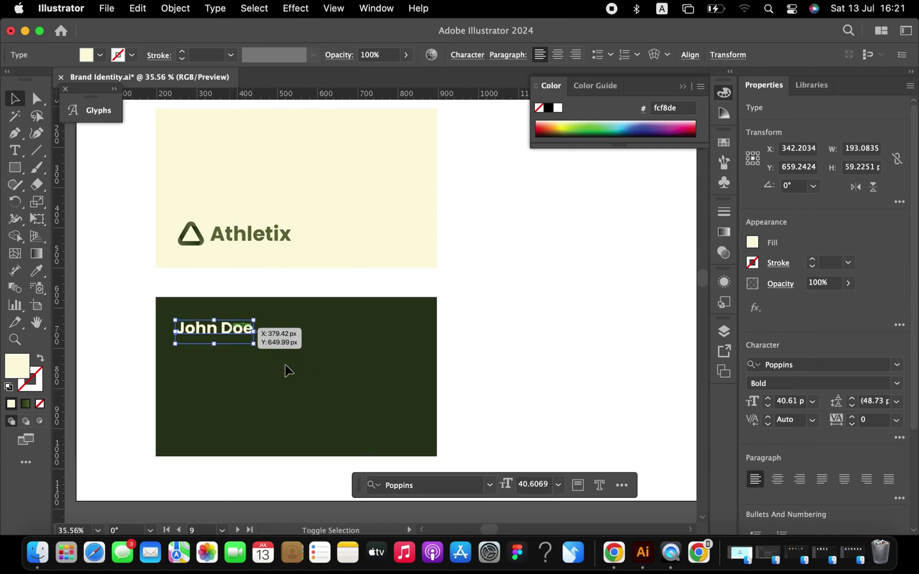
key("Up")
key("Up")
key("Up")
key("Up")
key("Right")
Add the text "Founder" on the dark green card and copy the name's cream Poppins Bold style to it
key("t")
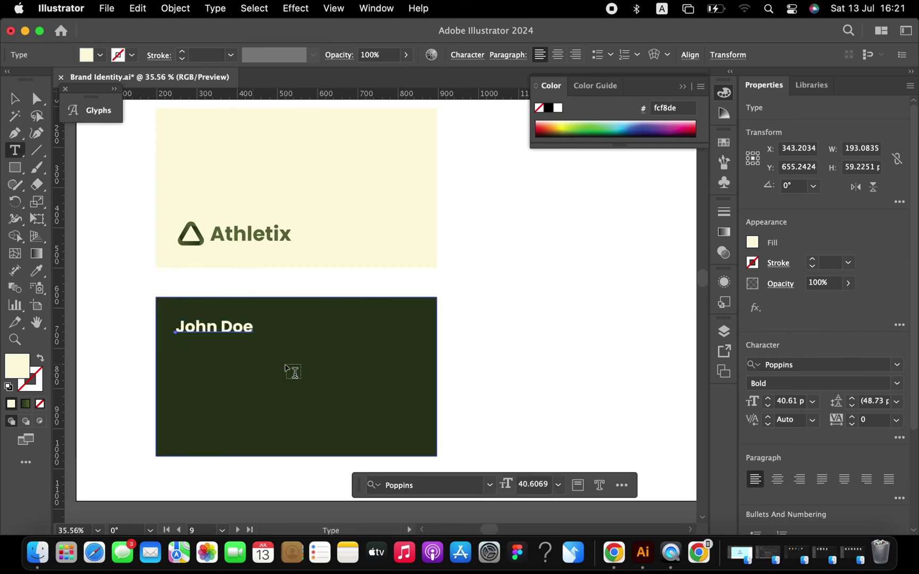
left_click(286, 367)
type("Founder")
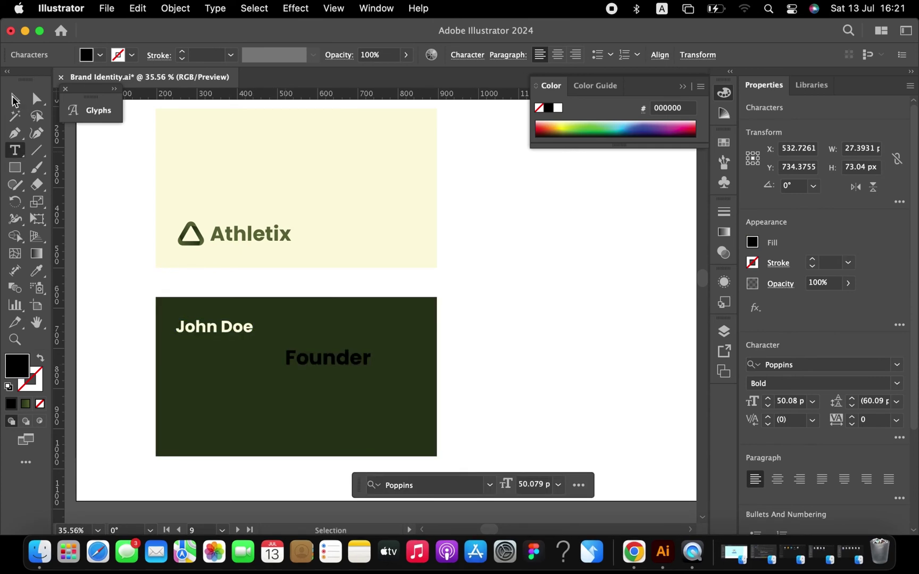
left_click(14, 99)
key("i")
left_click(238, 328)
key("v")
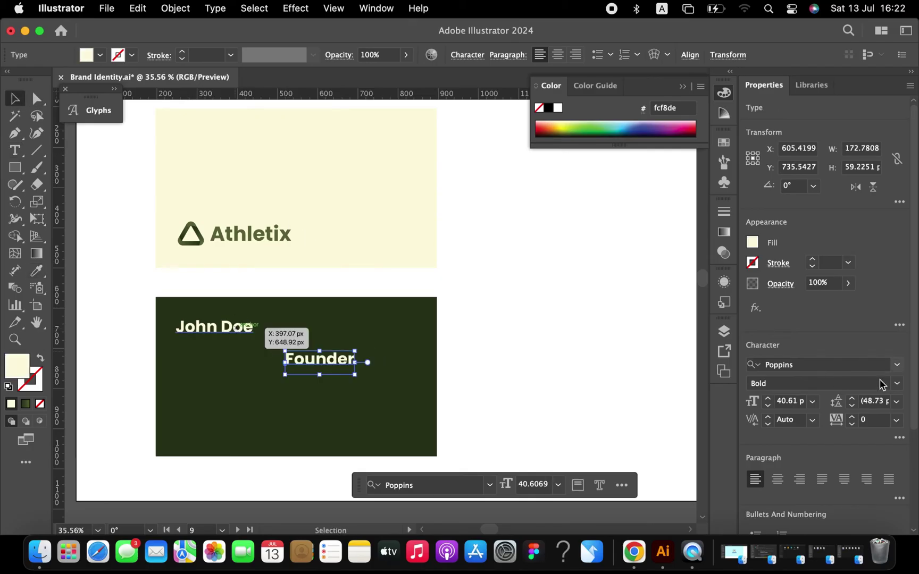
Set "Founder" to Poppins Regular, shrink it beneath the name and align the left edges of both text lines
left_click(897, 383)
left_click(795, 193)
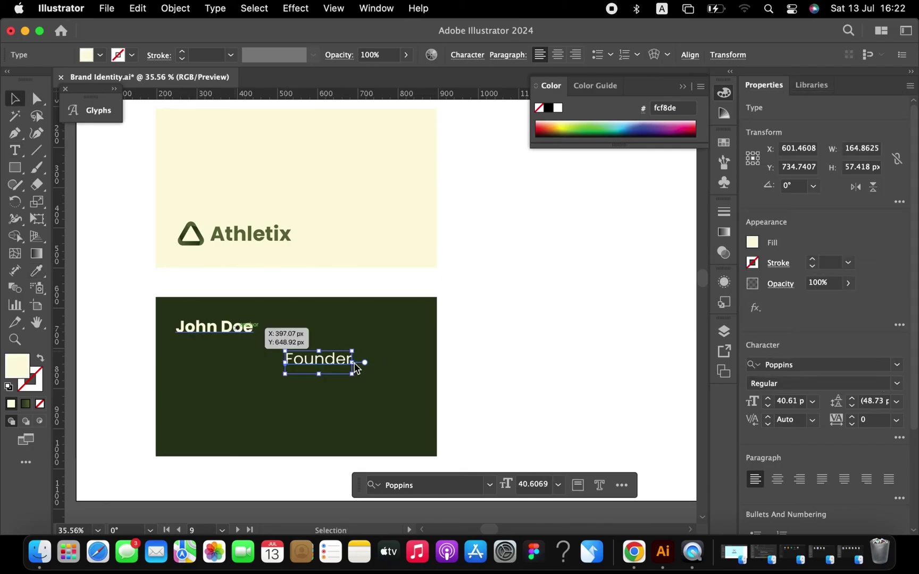
left_click_drag(352, 362, 208, 349)
left_click(215, 326, "shift")
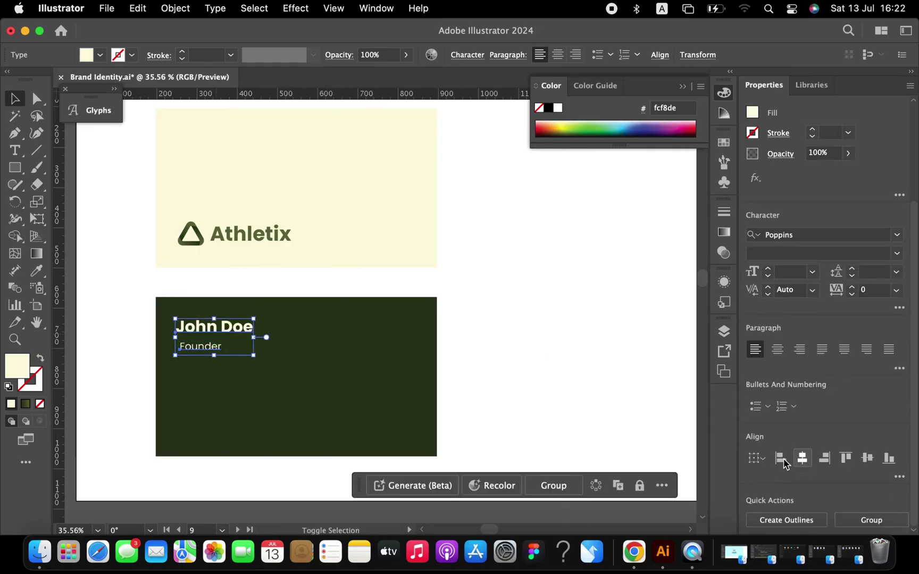
left_click(586, 388)
Draw a cream rectangle about 647 × 130 px on the lower part of the dark card, reaching the card's right edge
key("m")
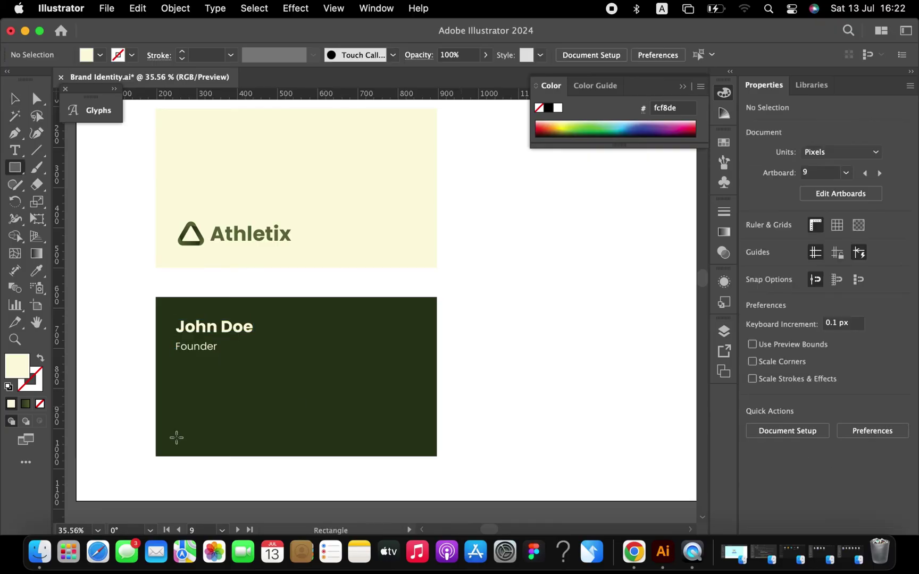
left_click_drag(177, 438, 413, 386)
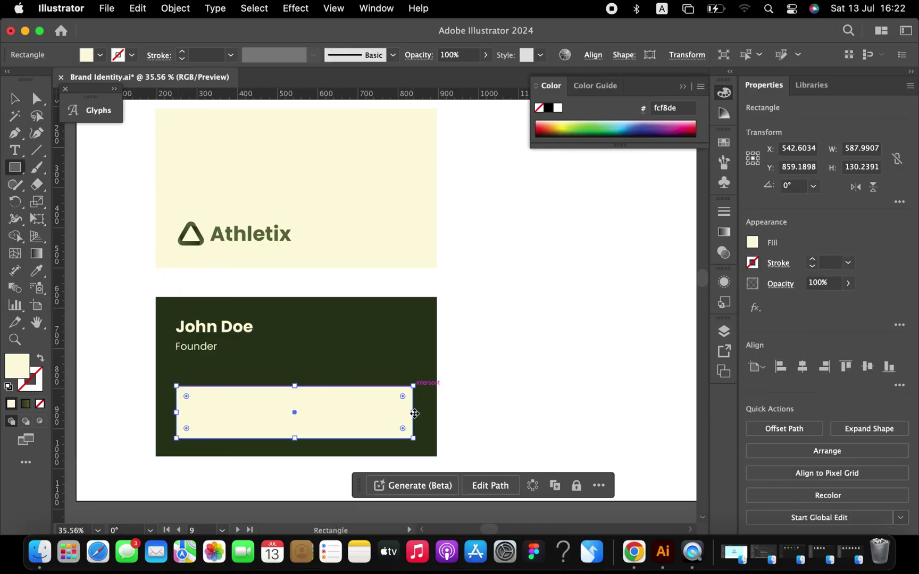
key("v")
left_click(450, 407)
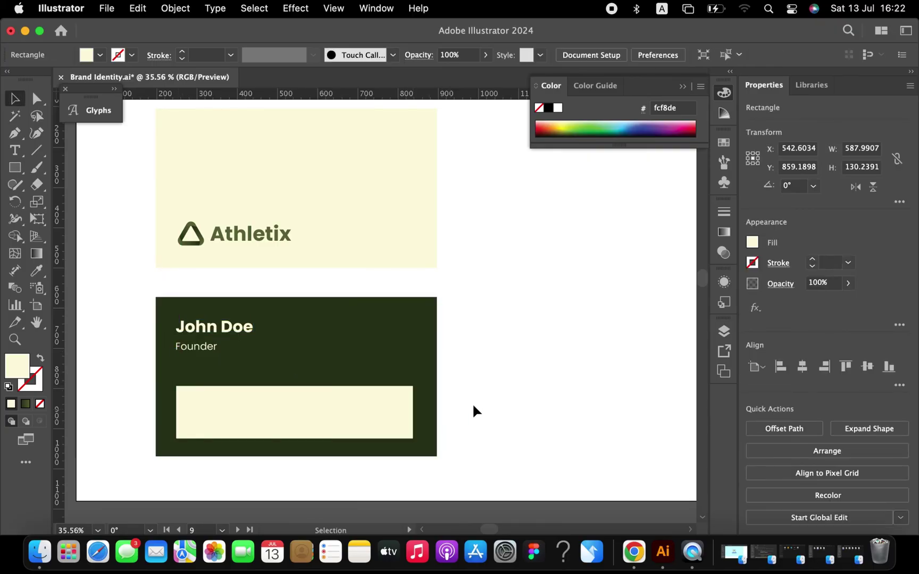
left_click(415, 412)
scroll(417, 351, "down", 1)
scroll(417, 351, "left", 2)
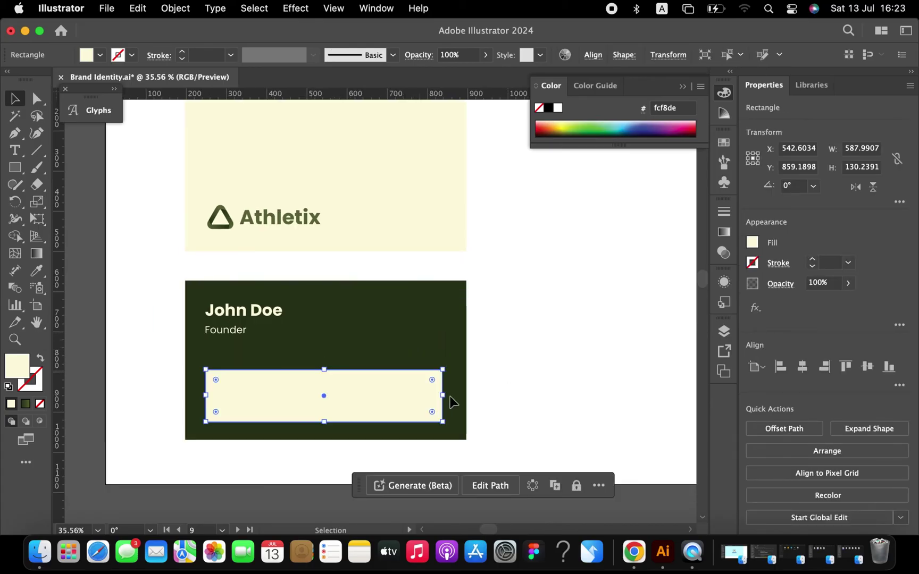
left_click_drag(442, 395, 549, 401)
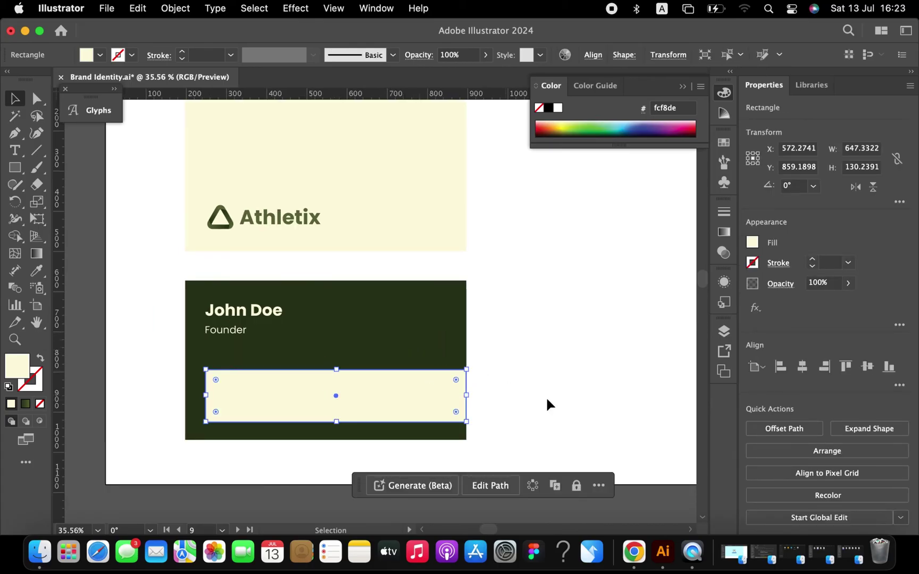
Add a three-line text beside the dark card with the street address, e-mail address and phone number
left_click(536, 364)
key("t")
left_click(539, 363)
type("ex")
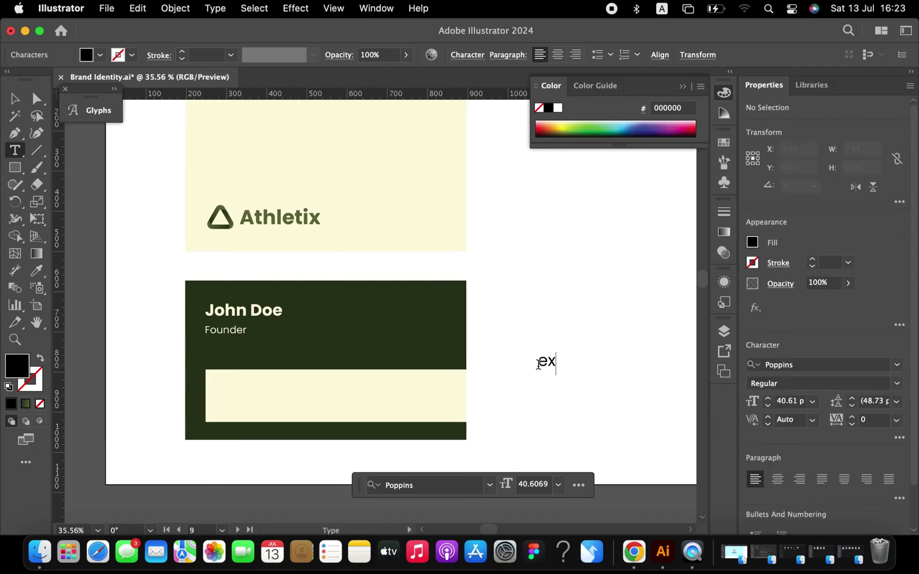
type("ample@email.co")
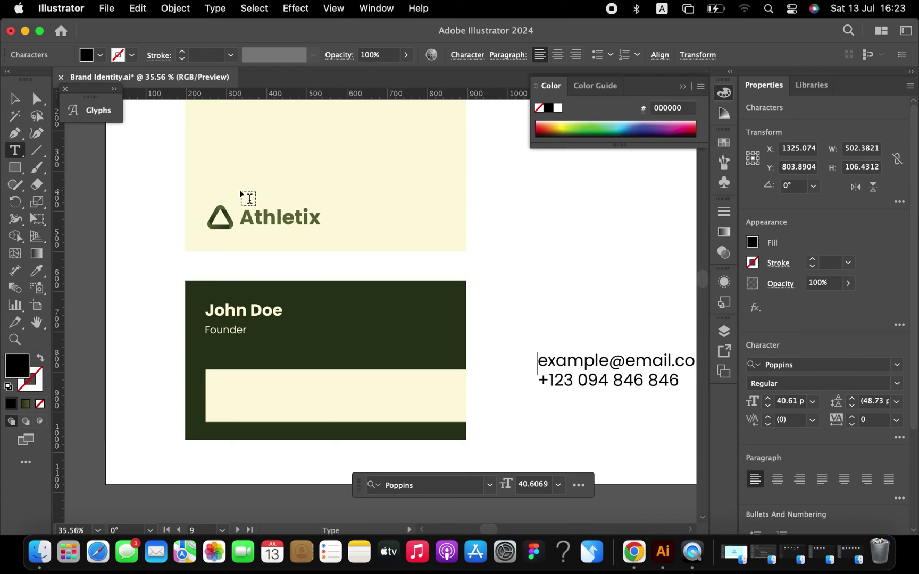
key("Return")
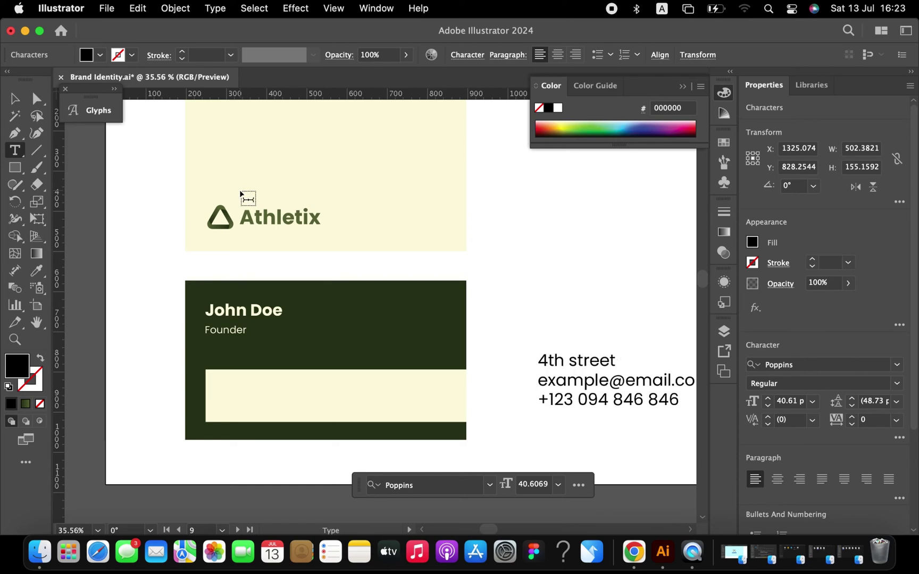
left_click(15, 99)
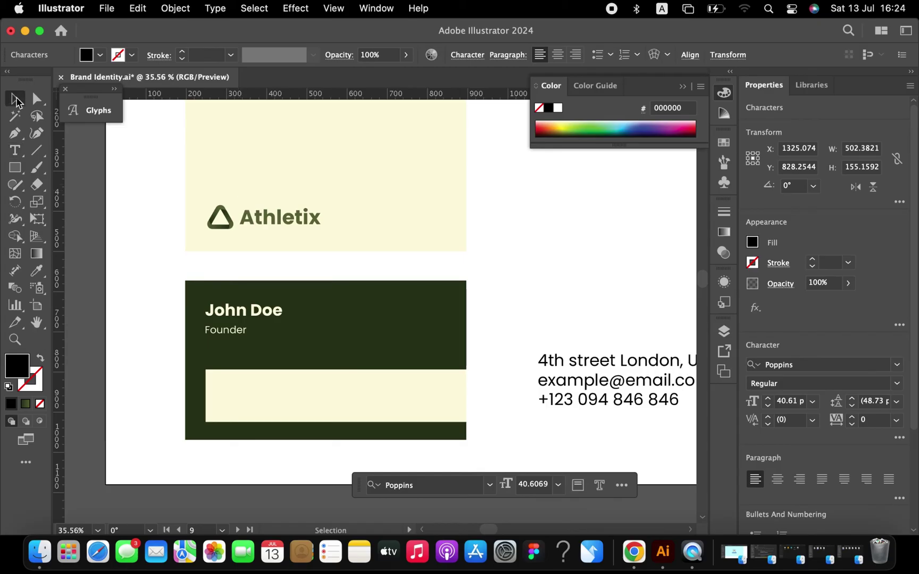
Colour the contact text with the card's dark green, set it to 21 pt and place it on the cream rectangle
key("i")
left_click(330, 340)
key("v")
left_click(812, 402)
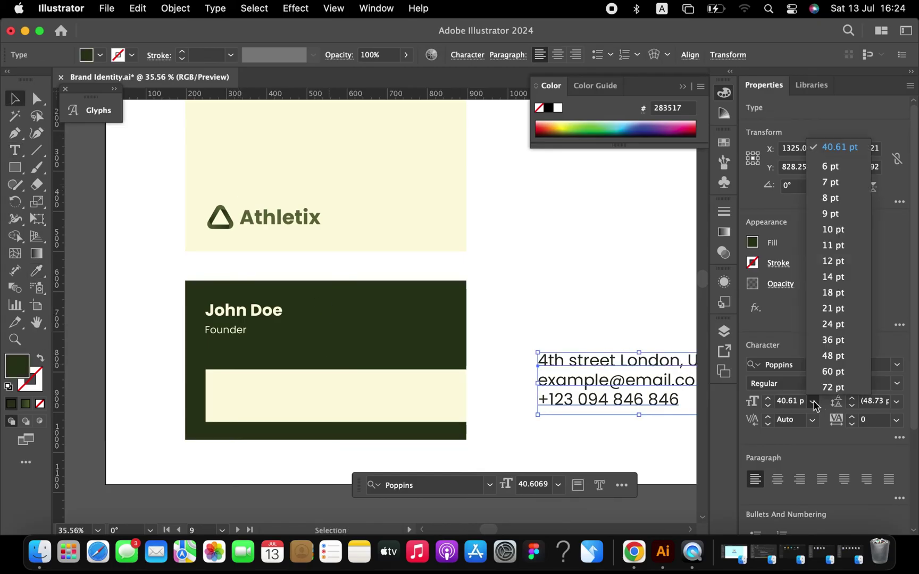
left_click(831, 314)
left_click_drag(593, 377, 269, 397)
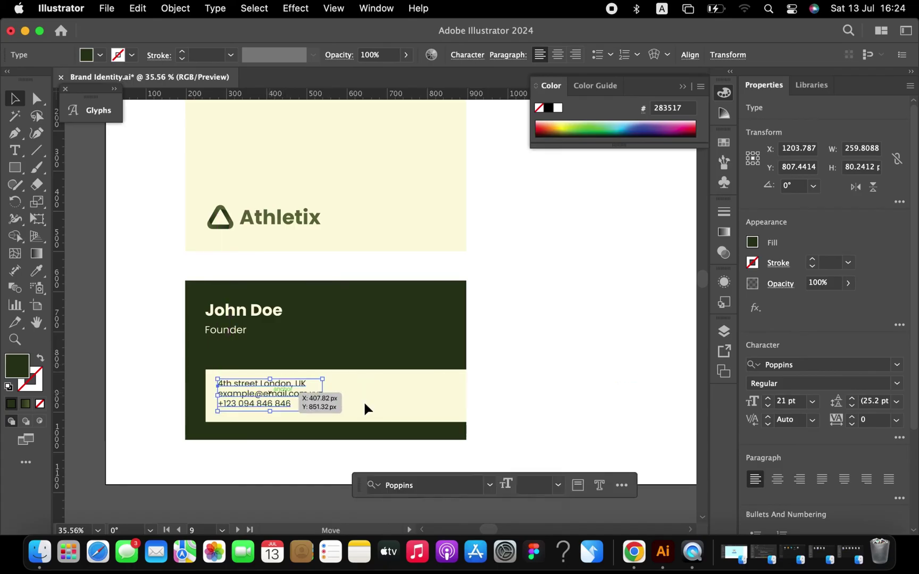
left_click(523, 437)
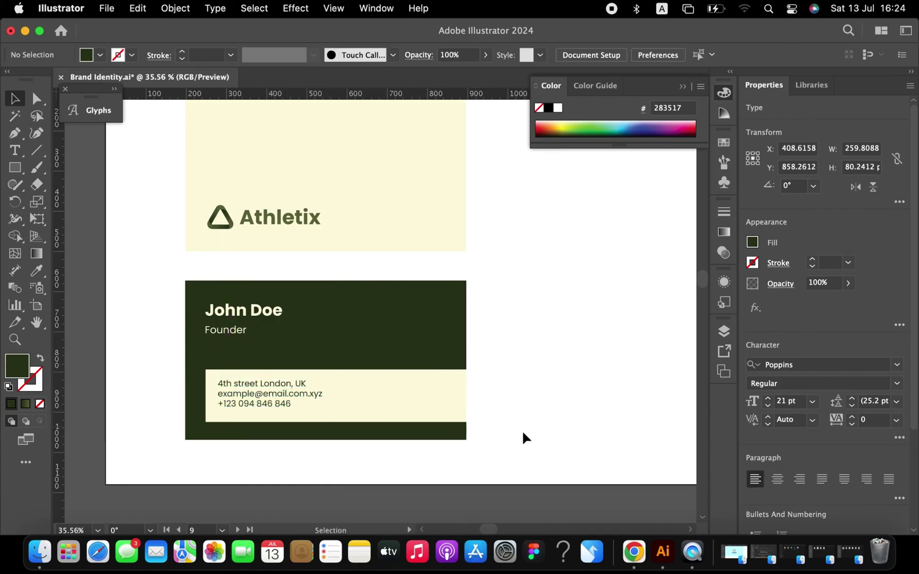
Apply a drop shadow to both business cards in Multiply mode with 45% opacity, 7 px offsets and 25 px blur
left_click(224, 313)
left_click(538, 219)
scroll(539, 219, "up", 1)
scroll(538, 219, "right", 1)
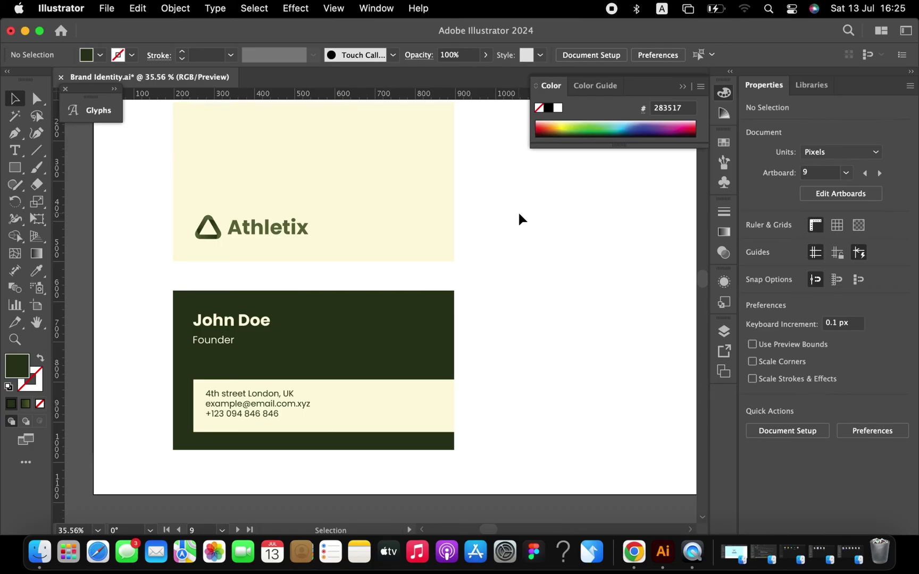
scroll(518, 213, "down", 5)
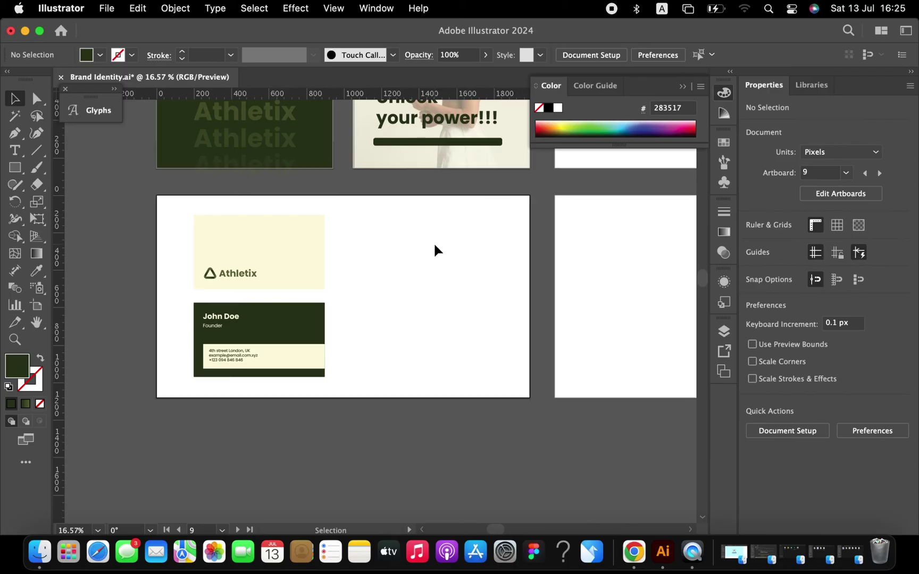
scroll(433, 242, "right", 2)
scroll(434, 242, "up", 2)
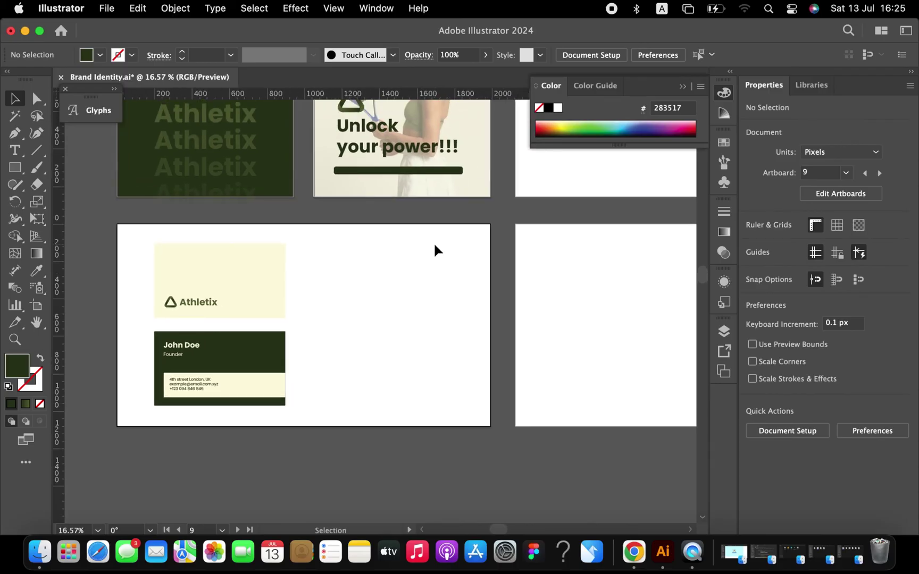
left_click(250, 364)
left_click(239, 277, "shift")
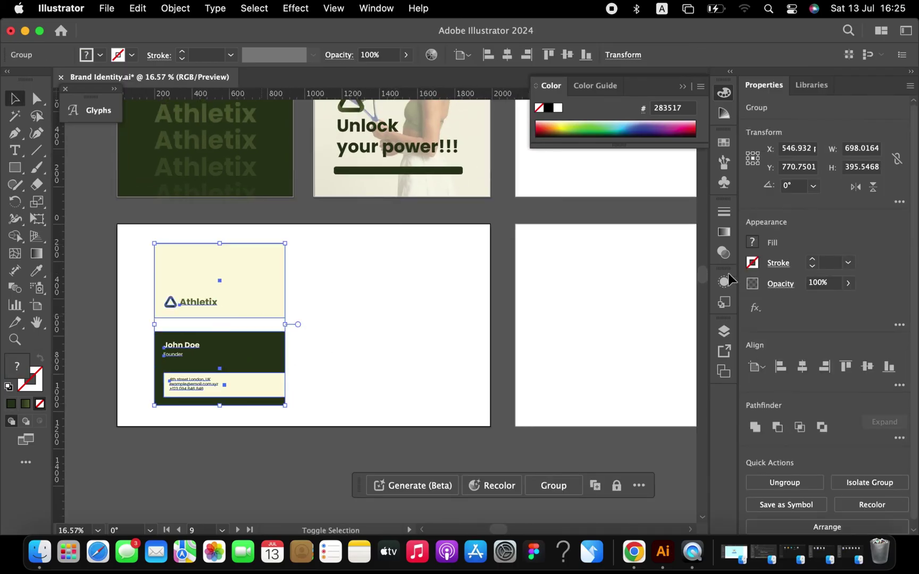
left_click(724, 282)
left_click(587, 380)
left_click(421, 296)
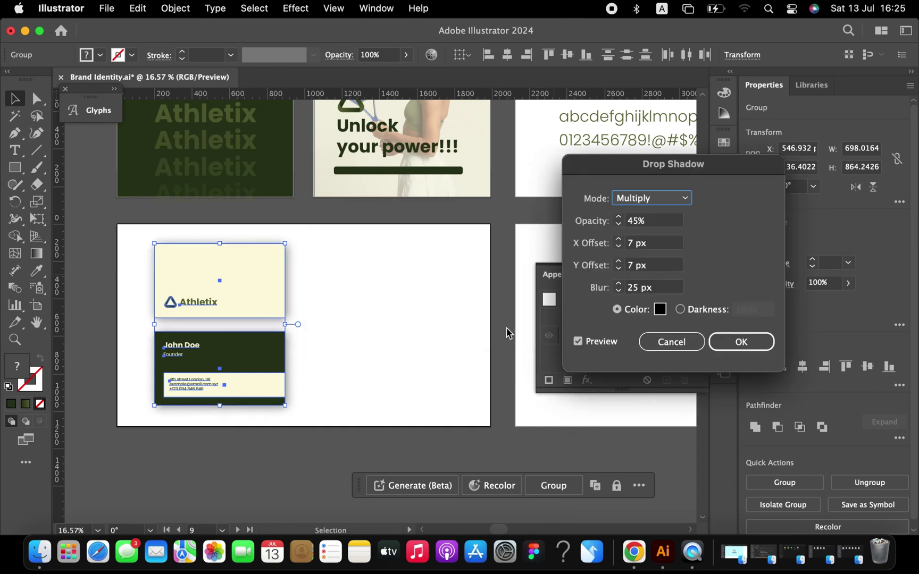
left_click(726, 348)
left_click(420, 360)
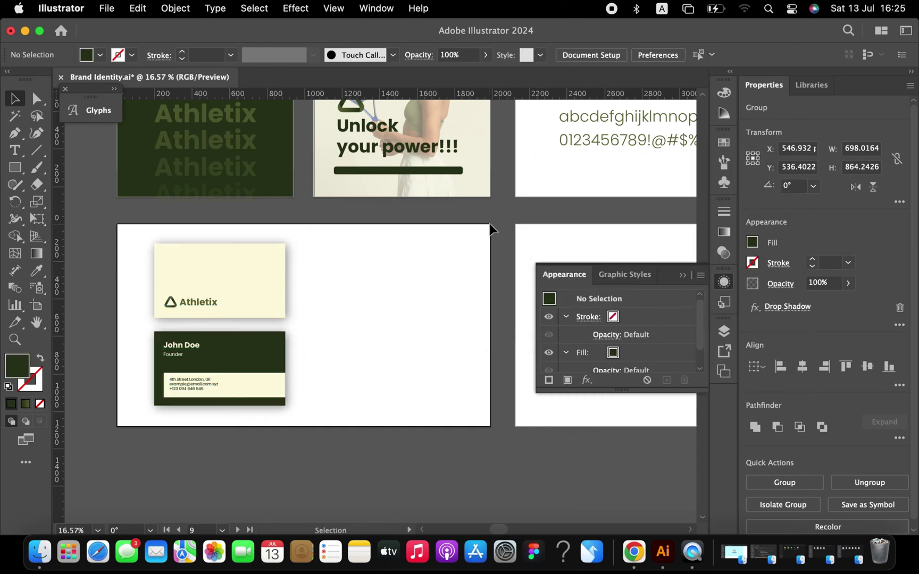
Cover the right part of the business card artboard with a rectangle about 1272 × 1080 px and send it behind the cards
key("m")
left_click_drag(490, 224, 252, 427)
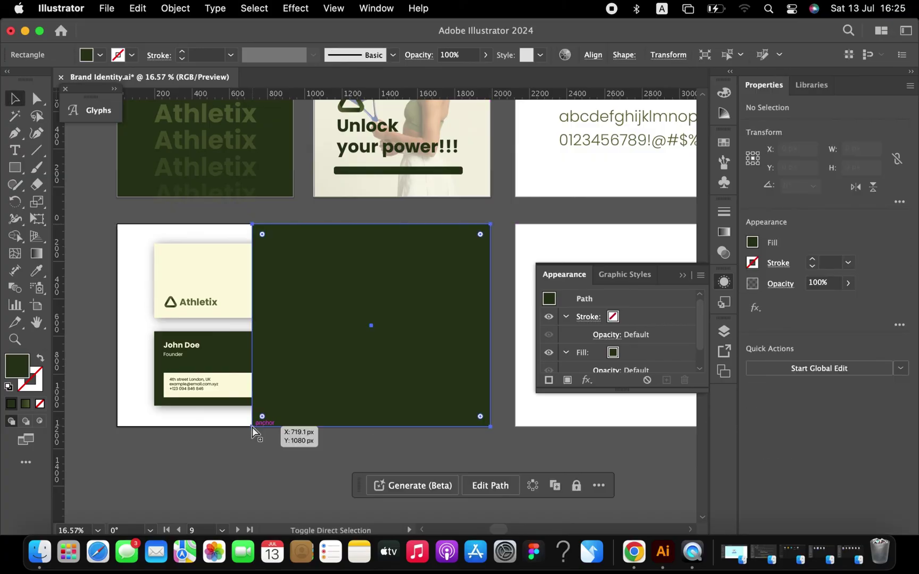
key("super+shift+bracketleft")
Fill the large rectangle behind the business cards with the olive green from the palette artboard
key("i")
scroll(256, 424, "up", 5)
scroll(258, 421, "up", 8)
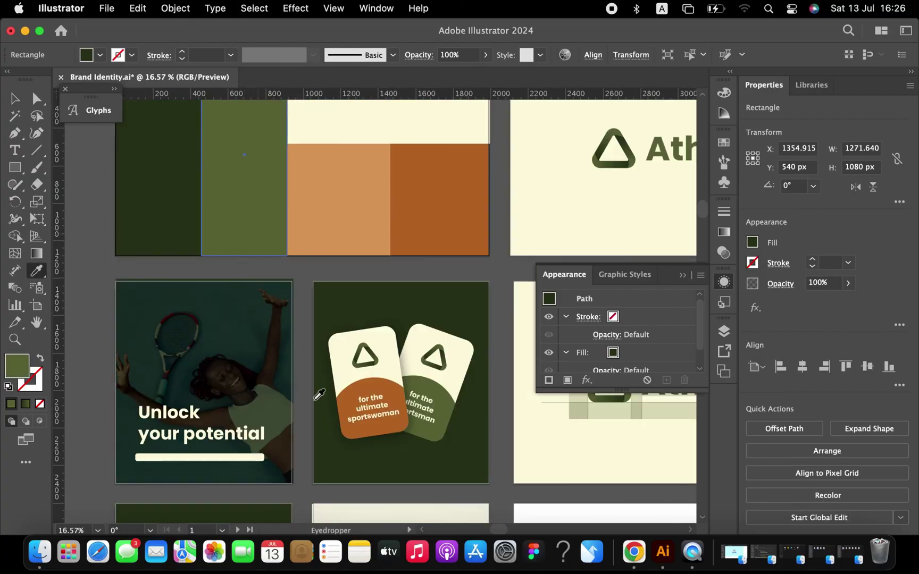
left_click(319, 395)
scroll(319, 395, "down", 4)
scroll(319, 395, "down", 10)
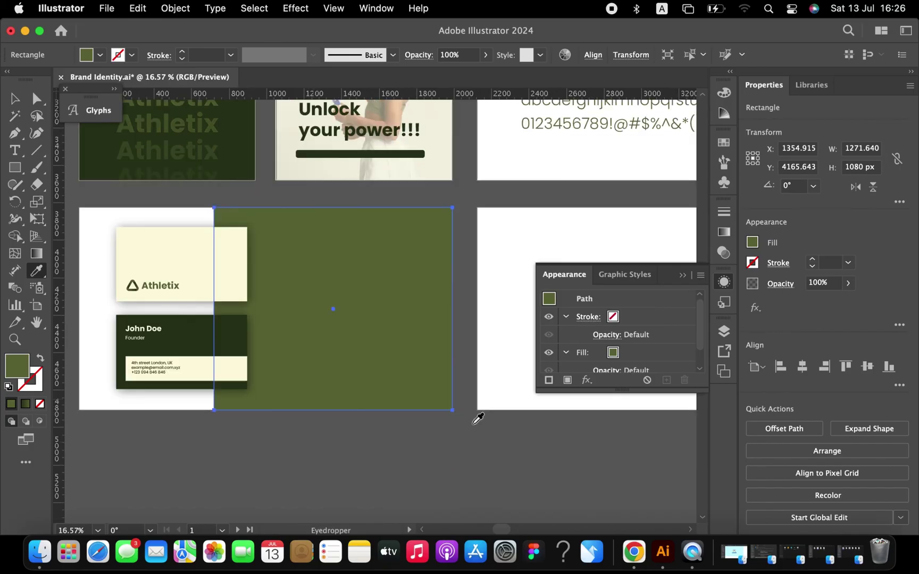
key("v")
left_click(472, 428)
Copy the Athletix logo from the logo artboard onto the olive green area and scale it to about 634 px wide
scroll(494, 434, "right", 2)
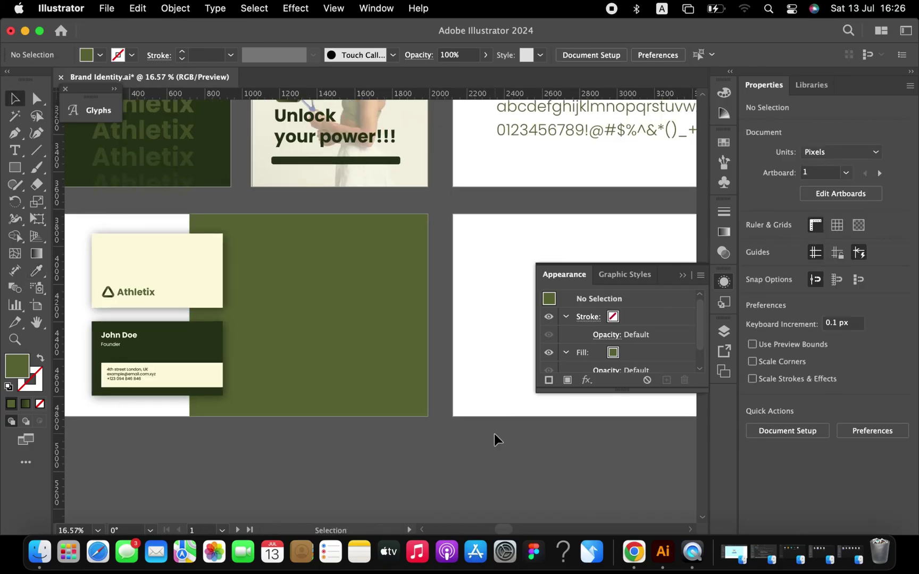
scroll(494, 434, "up", 12)
scroll(494, 433, "right", 5)
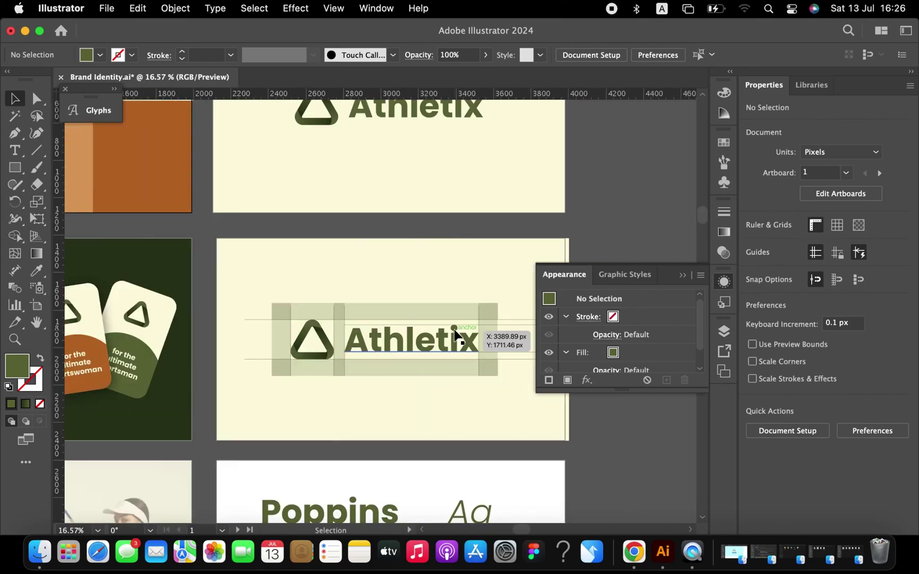
scroll(454, 333, "up", 7)
left_click(400, 367)
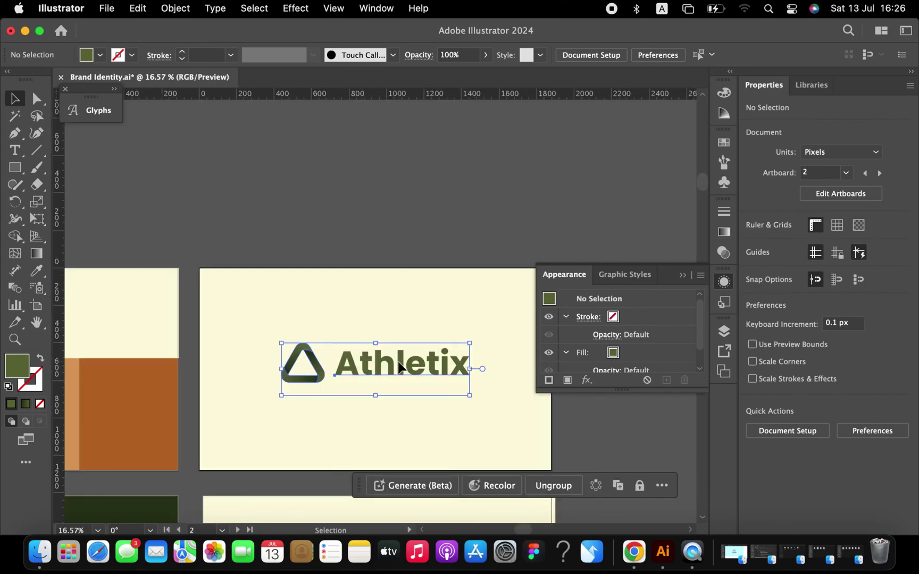
scroll(400, 367, "down", 5)
scroll(399, 367, "down", 10)
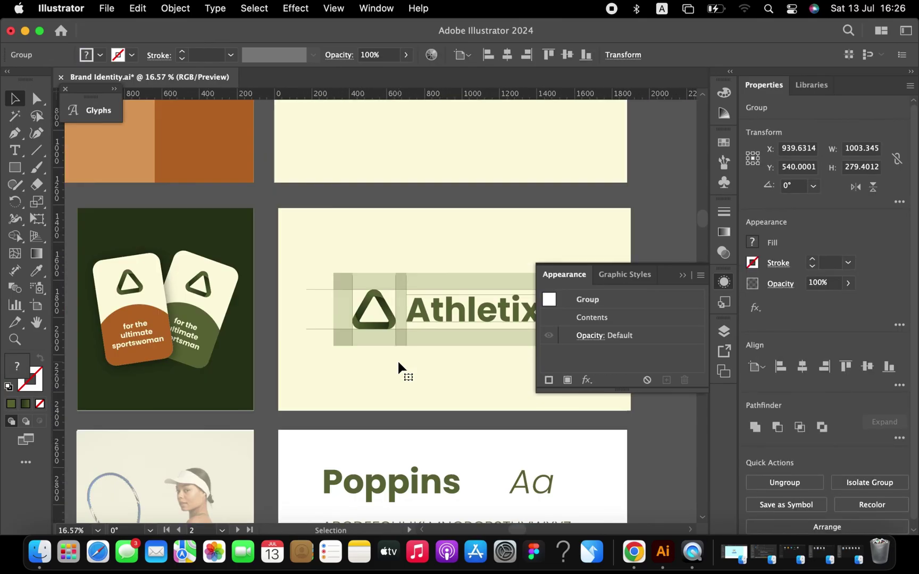
scroll(399, 367, "left", 5)
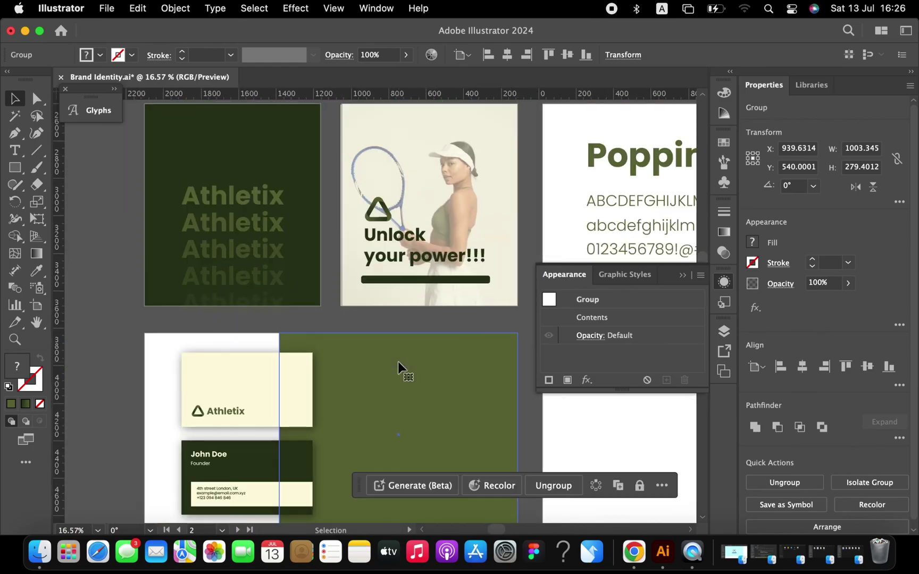
left_click(425, 398)
left_click_drag(424, 399, 457, 441)
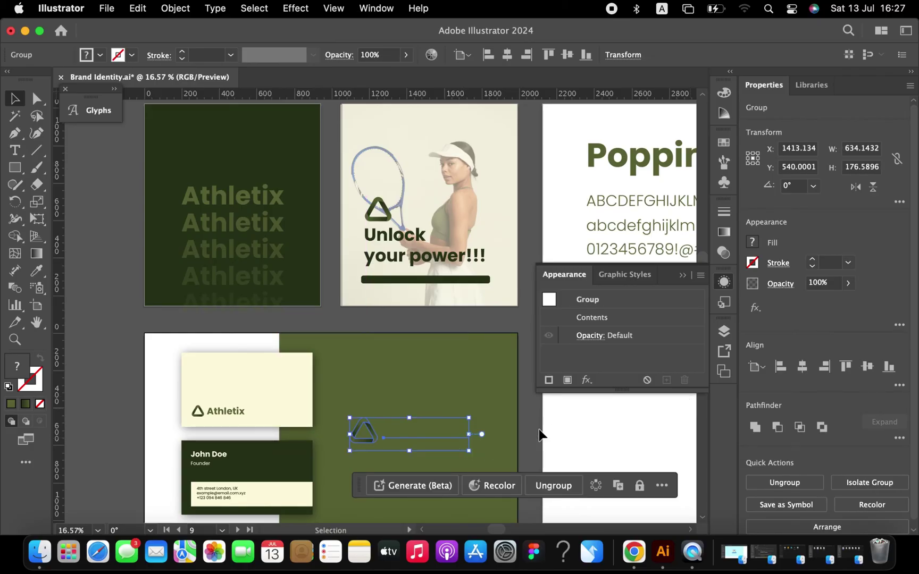
Isolate the copied logo group and colour its Athletix wordmark with the business card's cream
scroll(478, 420, "down", 2)
scroll(478, 420, "right", 2)
double_click(373, 393)
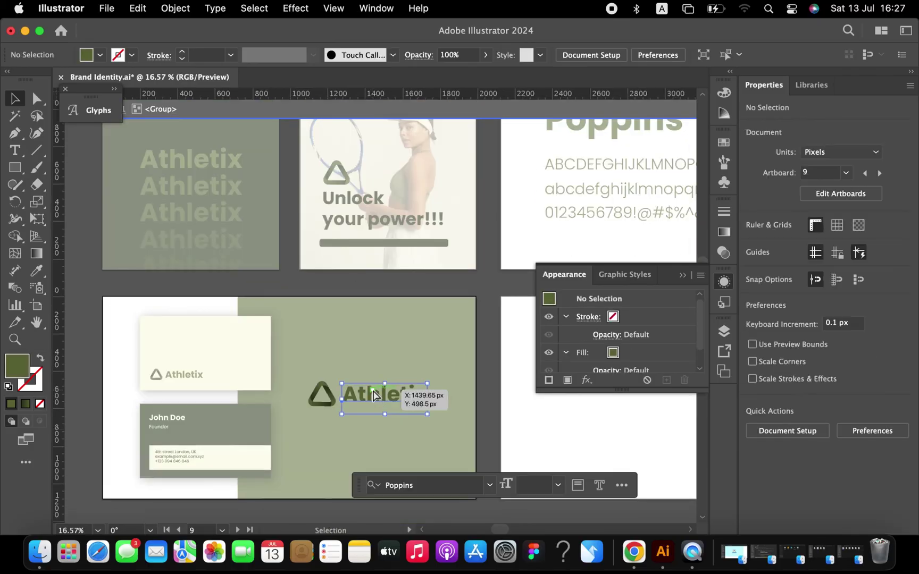
key("super+equal")
key("super+equal")
key("super+equal")
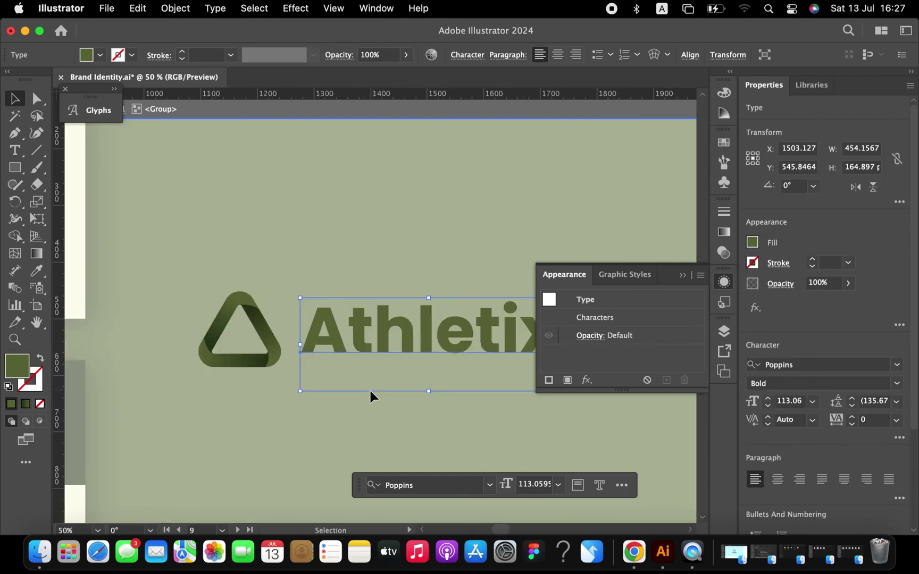
scroll(370, 396, "left", 3)
left_click(684, 277)
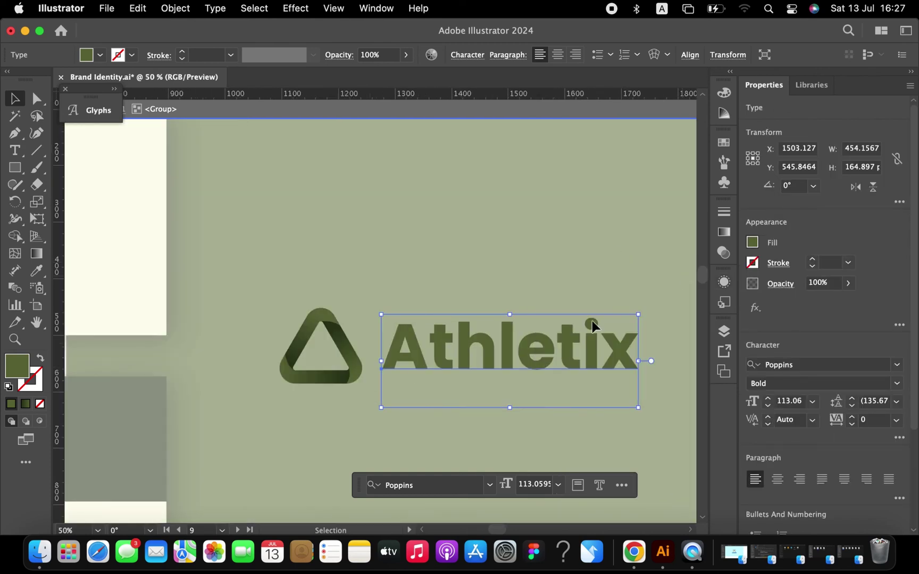
key("i")
left_click(118, 245)
Change the first colour stop of the left logo band's gradient to the wordmark's cream
key("a")
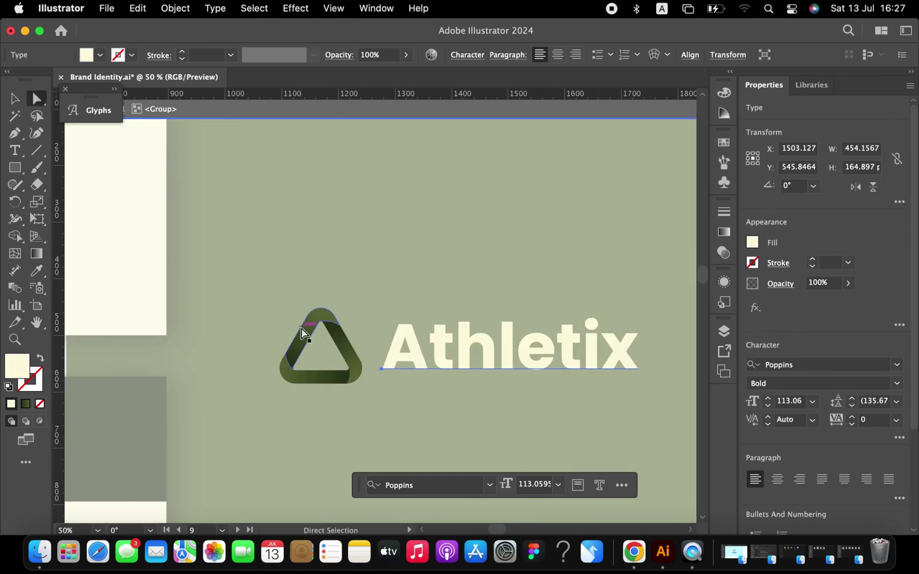
left_click(305, 324)
left_click(729, 235)
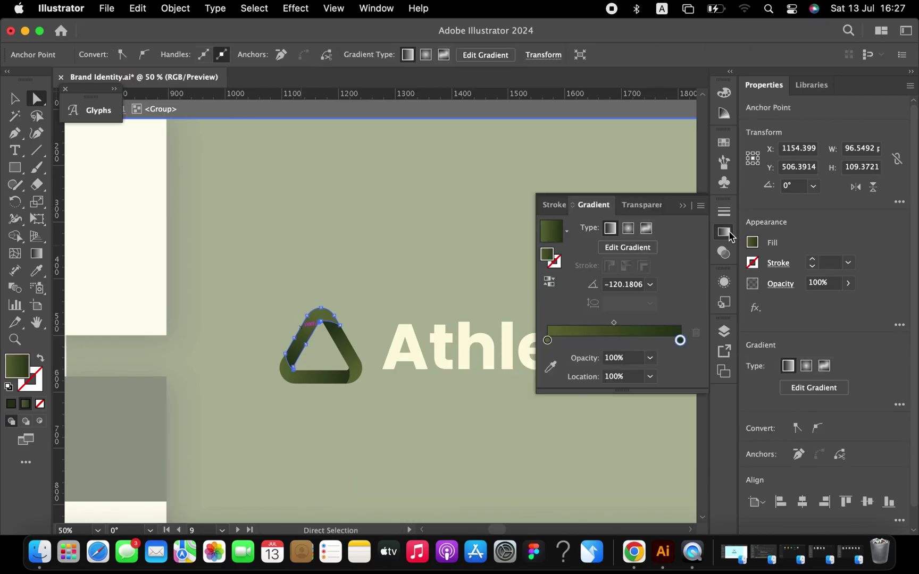
left_click(550, 366)
left_click(548, 323)
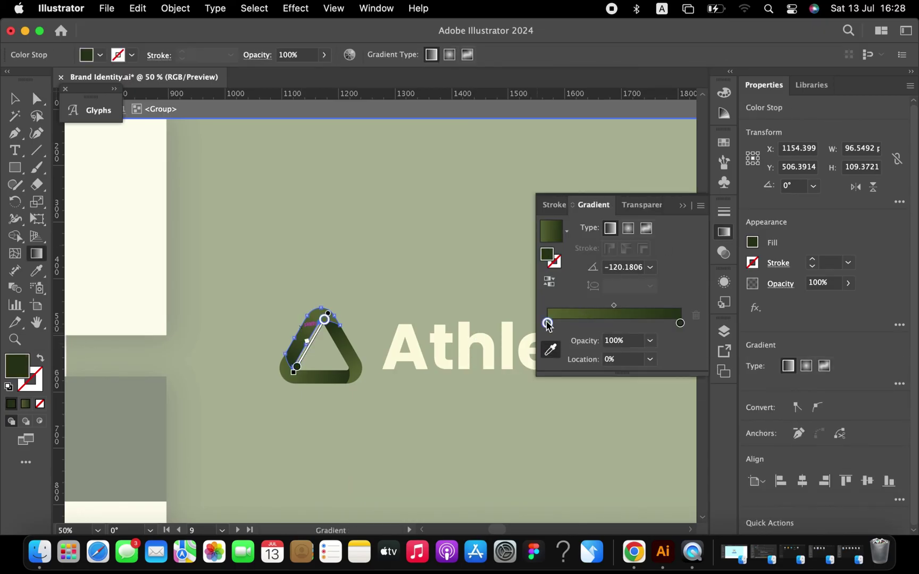
left_click(471, 338)
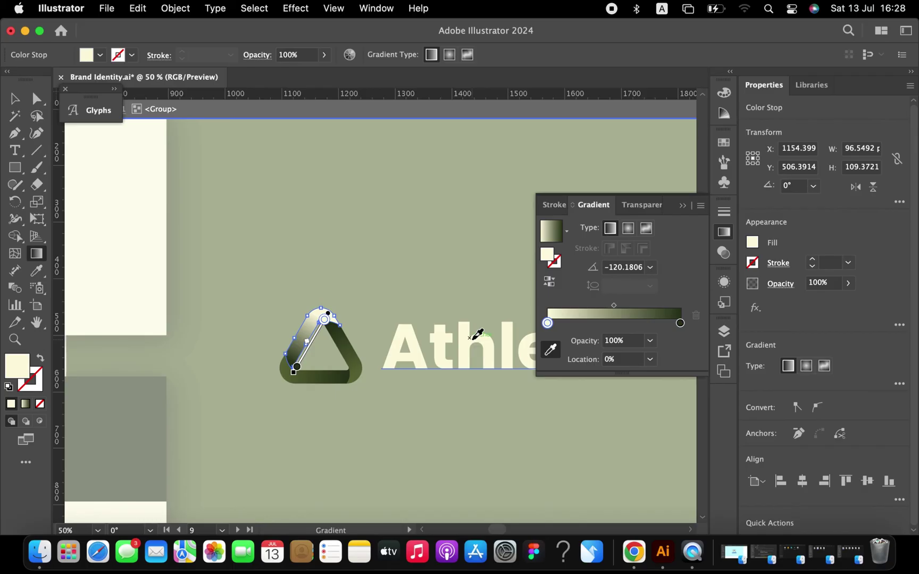
Set the end stop of the left logo band's gradient to the rust orange from the palette artboard
scroll(468, 338, "up", 15)
scroll(468, 338, "left", 4)
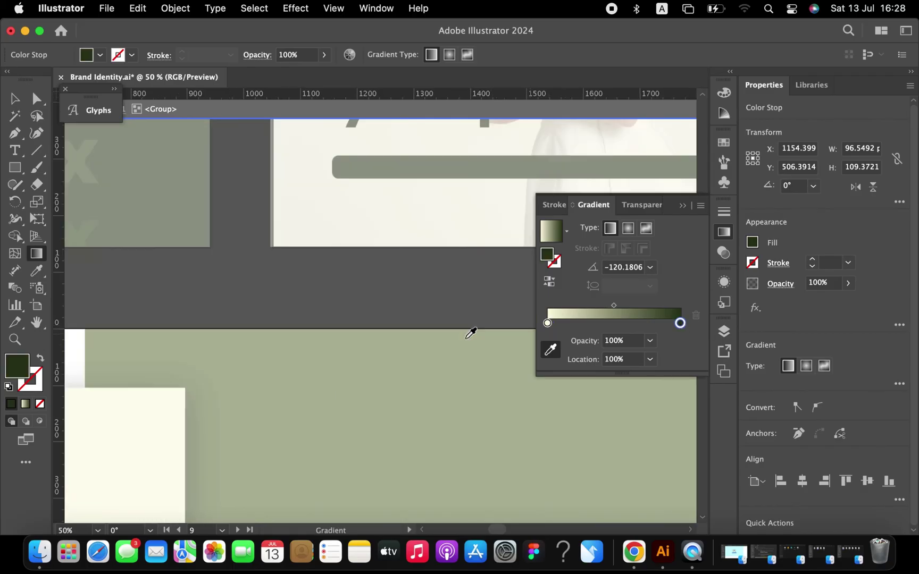
scroll(471, 334, "up", 15)
scroll(470, 333, "left", 3)
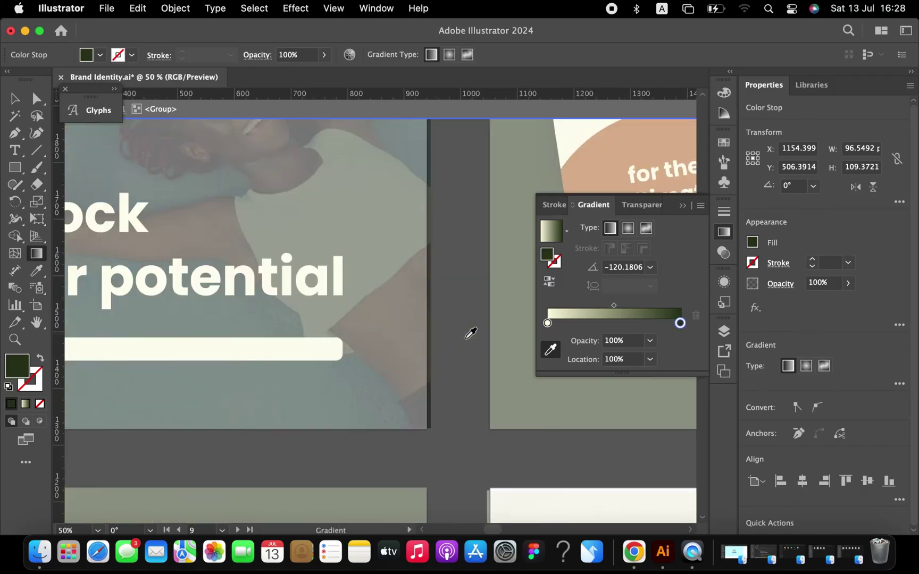
scroll(470, 334, "up", 5)
scroll(471, 333, "left", 2)
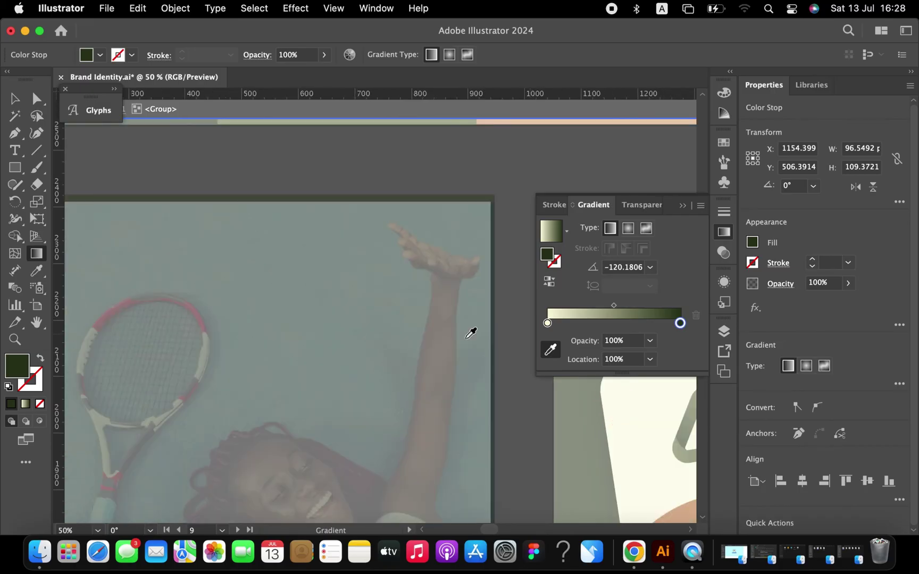
scroll(471, 334, "up", 3)
scroll(471, 333, "right", 5)
left_click(621, 153)
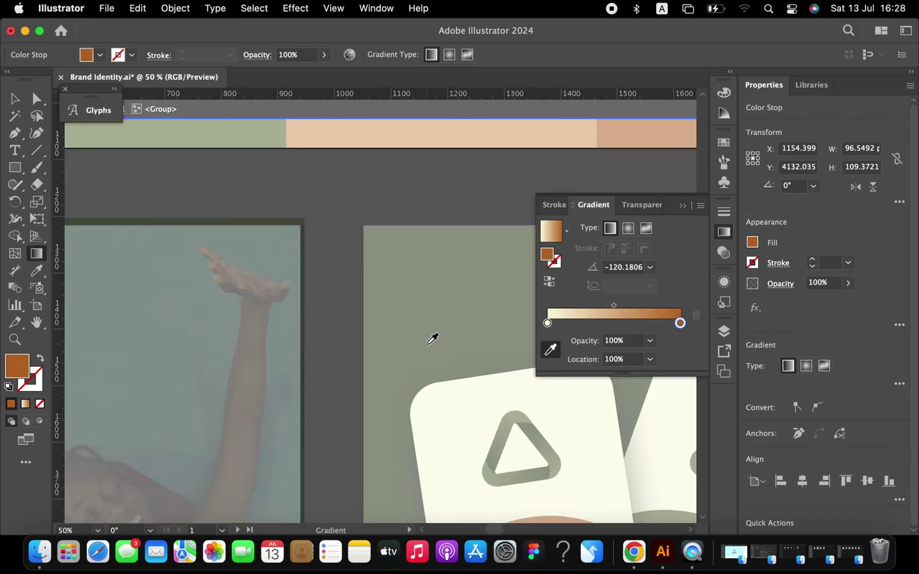
Recolour the end stop of the left band's gradient with the wordmark's cream and darken it to a greyish beige
scroll(432, 339, "down", 15)
scroll(432, 339, "down", 15)
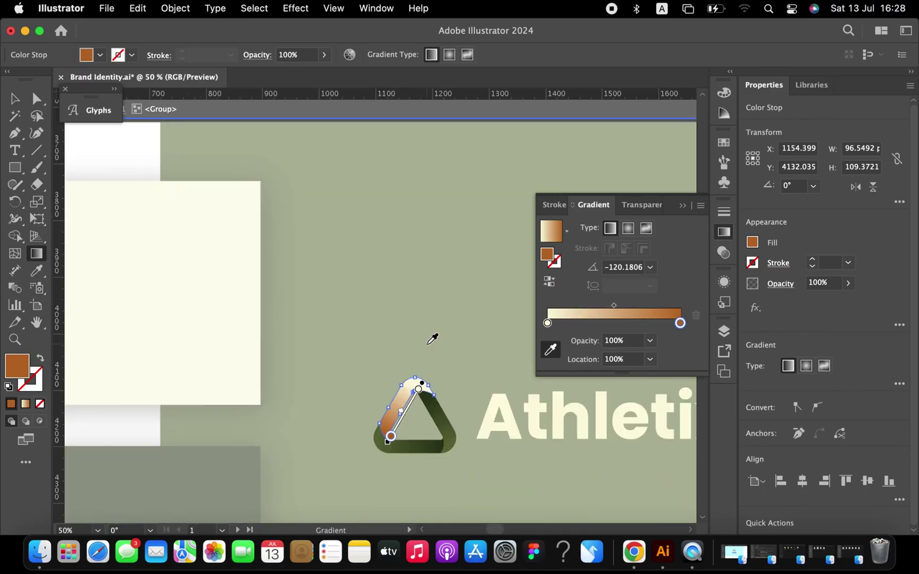
scroll(432, 338, "up", 4)
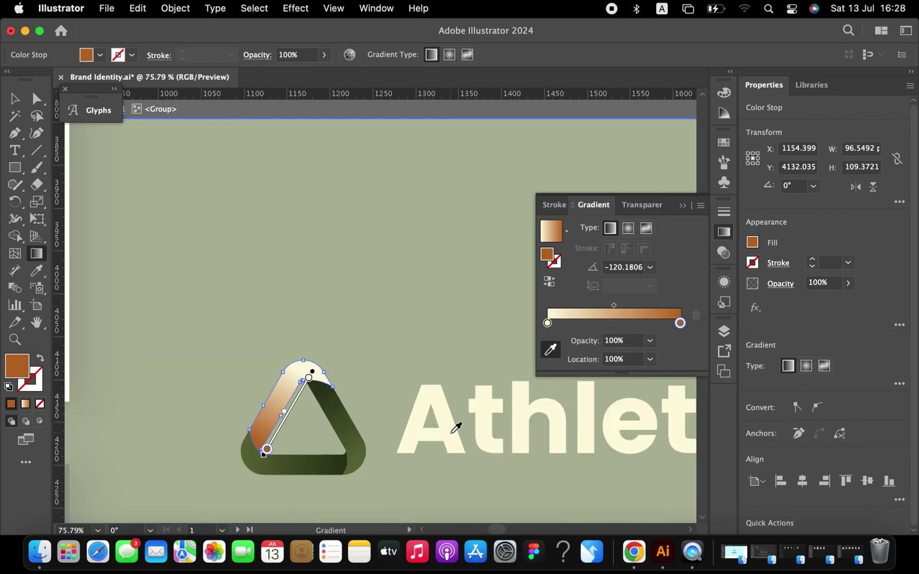
left_click(458, 429)
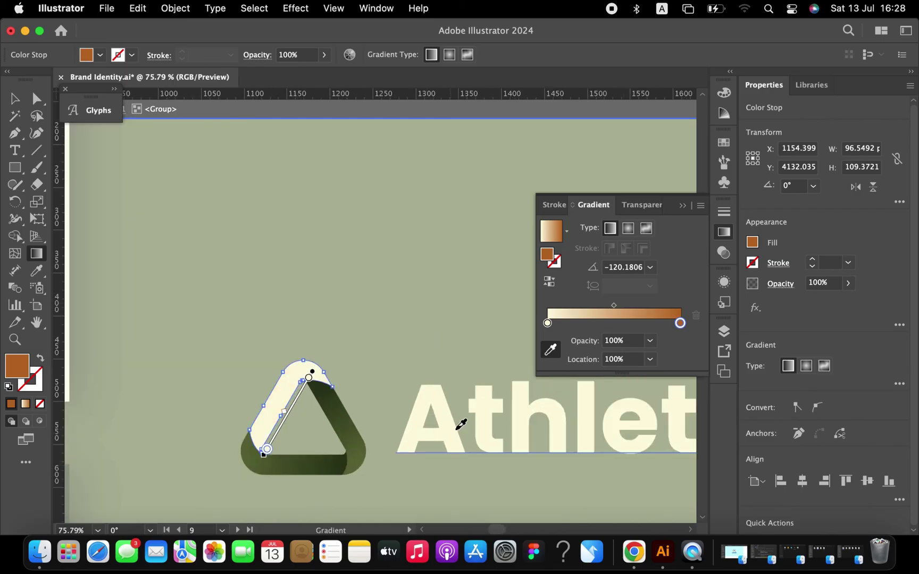
double_click(681, 322)
left_click_drag(584, 435, 591, 435)
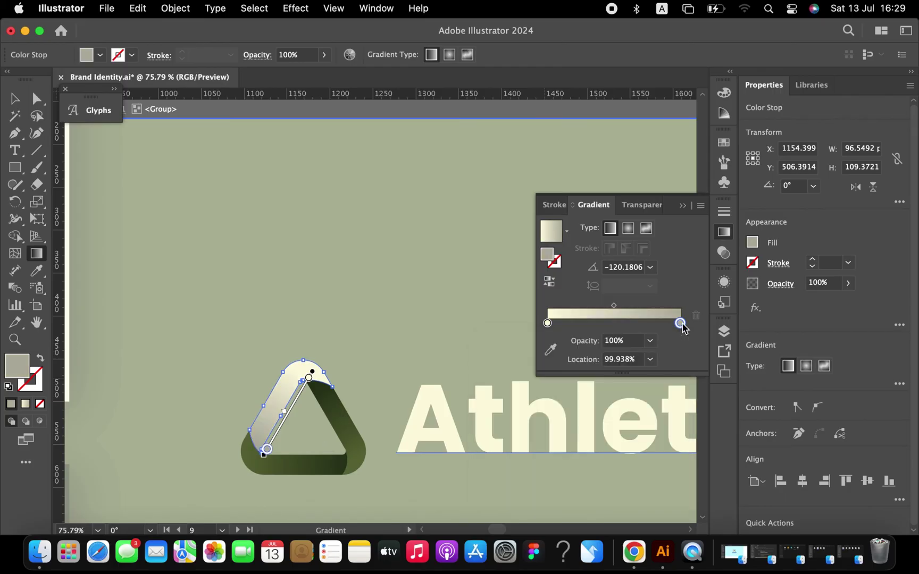
key("Escape")
Apply the left band's cream-to-beige gradient to the right band of the triangle icon and reverse its direction
key("a")
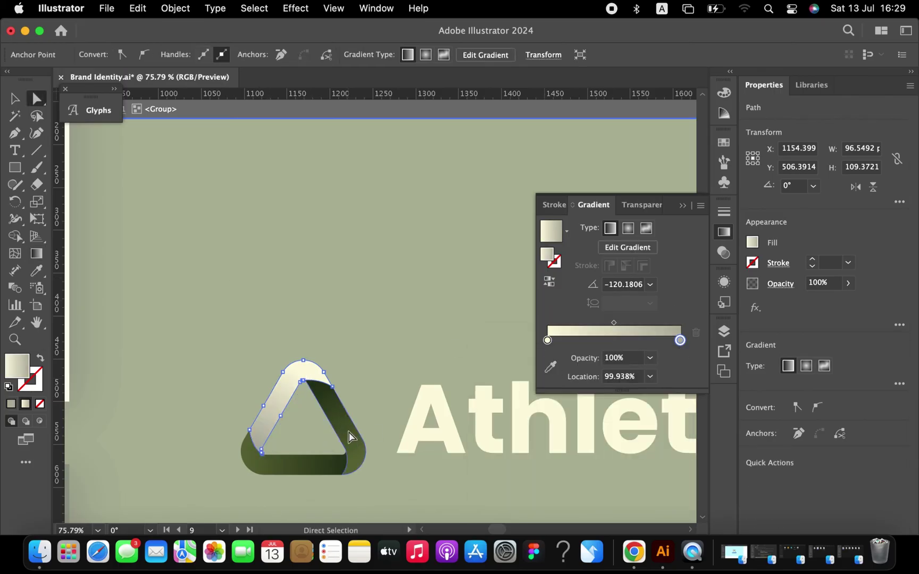
left_click(352, 438)
key("i")
left_click(280, 399)
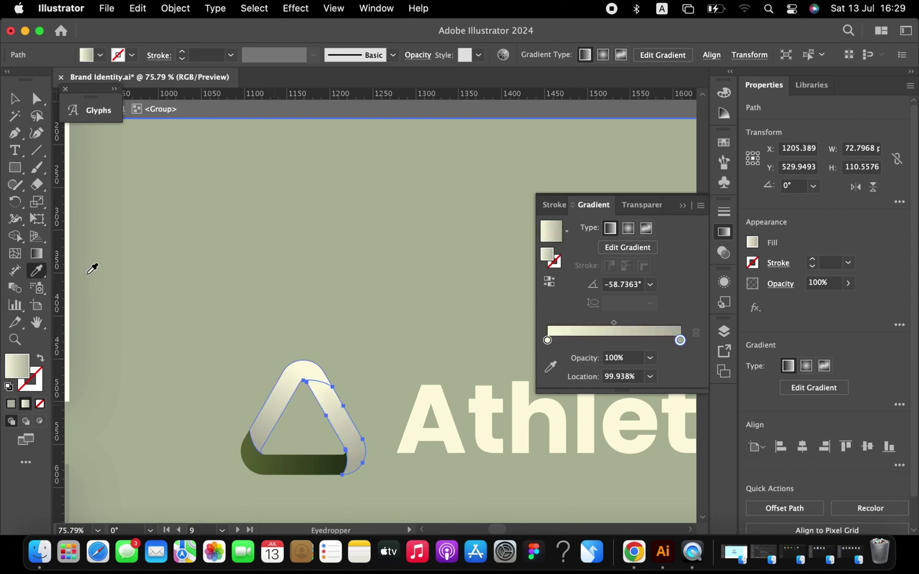
left_click(549, 282)
Apply the cream-to-beige gradient to the triangle icon's bottom band, leave the isolated group and fit the artboard in view
left_click(289, 471, "super")
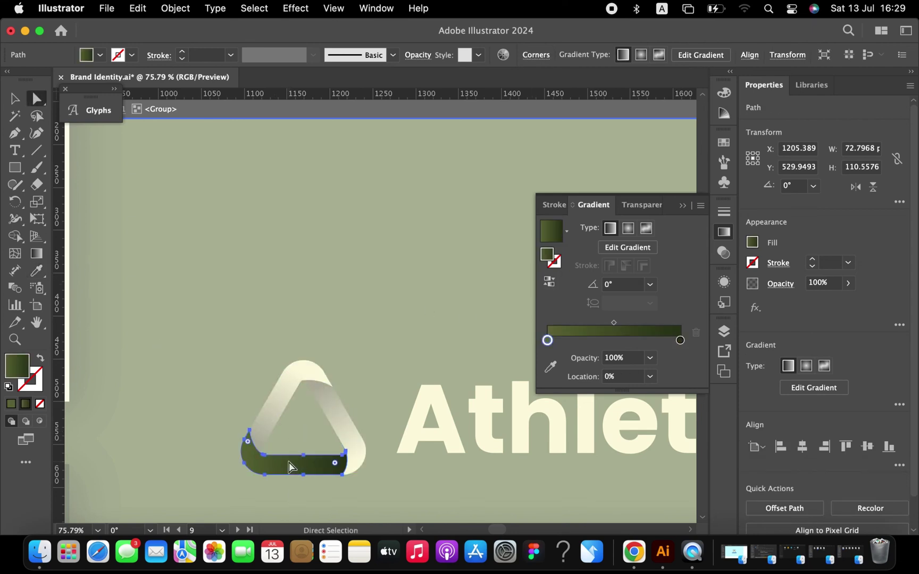
left_click(274, 410)
key("b")
key("v")
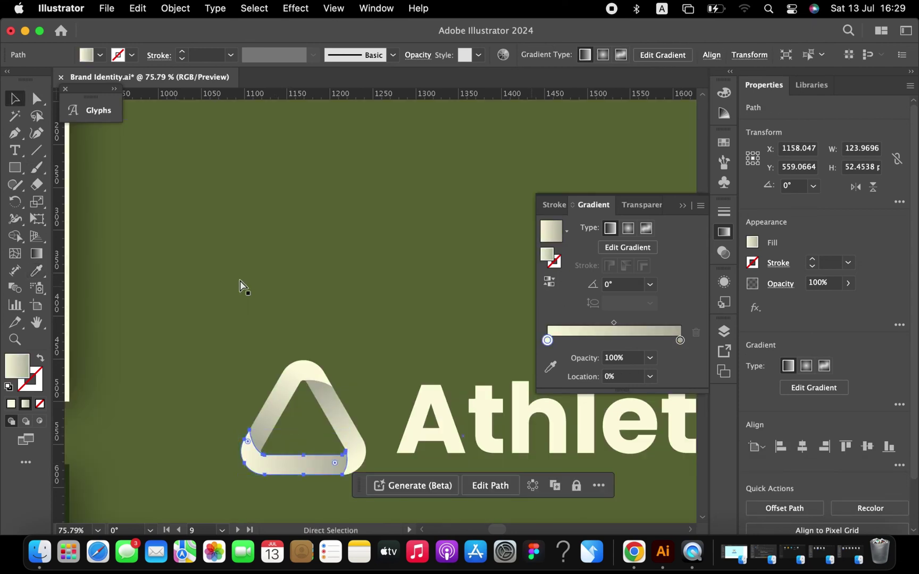
key("super+0")
left_click(253, 491)
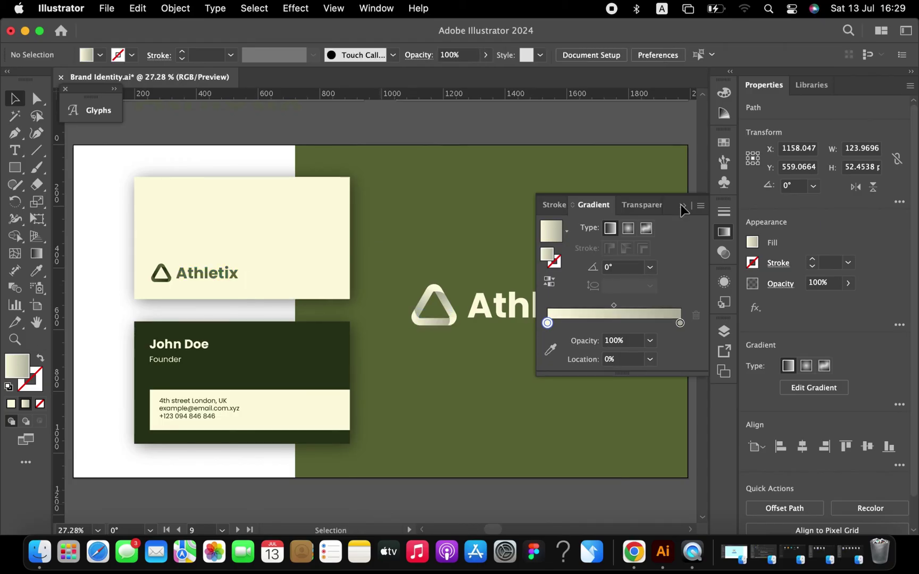
left_click(681, 206)
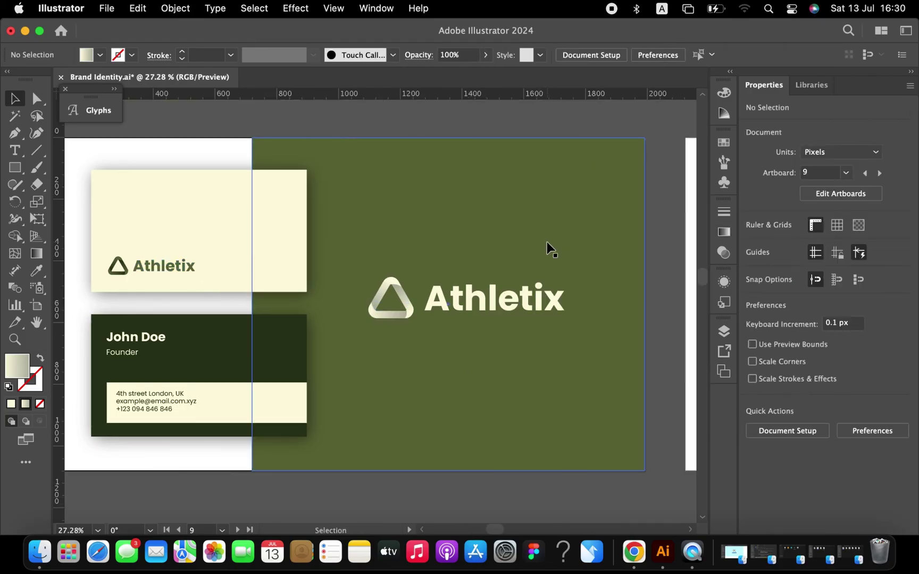
Copy the olive green rectangle and its cream Athletix logo onto the blank artboard beside the business card showcase
scroll(547, 242, "right", 10)
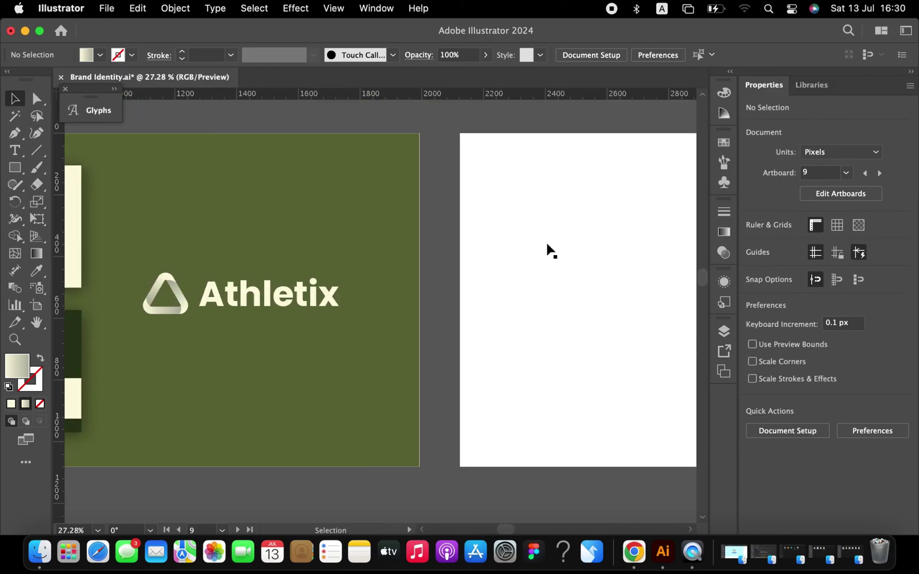
scroll(548, 249, "down", 5)
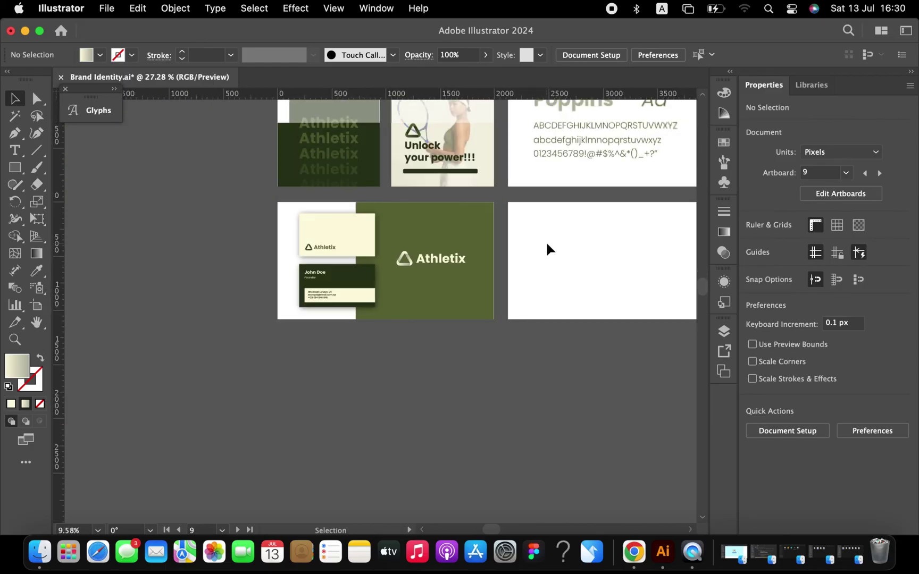
scroll(548, 264, "up", 2)
left_click(479, 250)
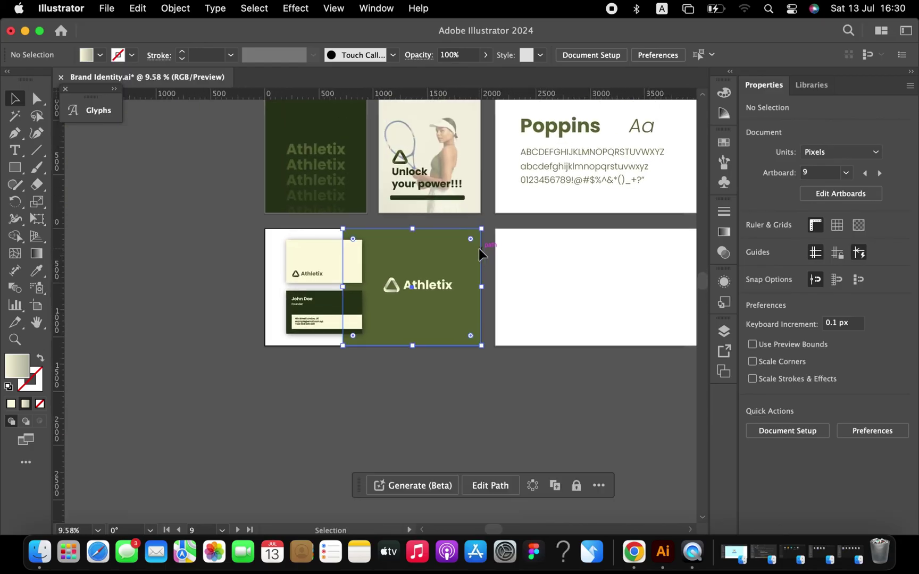
left_click(437, 287, "shift")
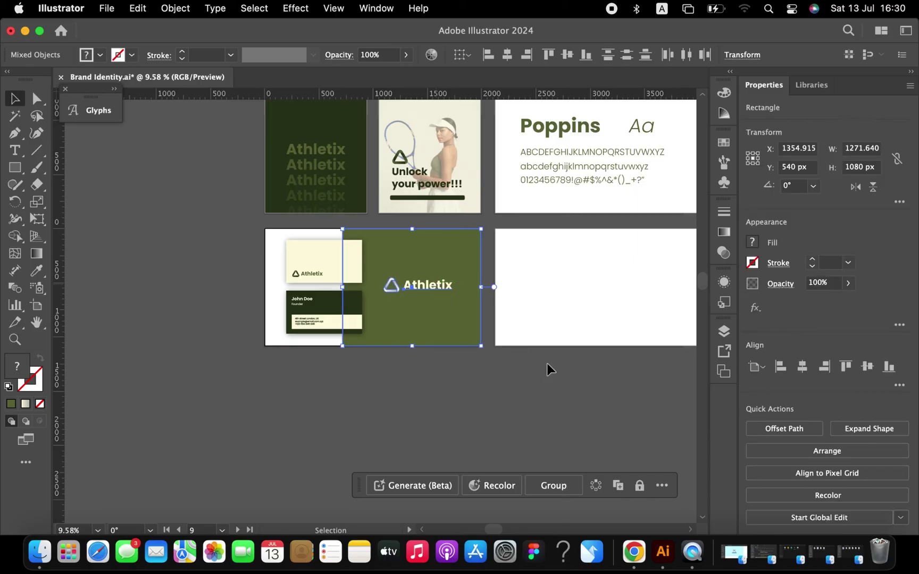
scroll(546, 322, "right", 4)
scroll(546, 321, "up", 1)
left_click(546, 333)
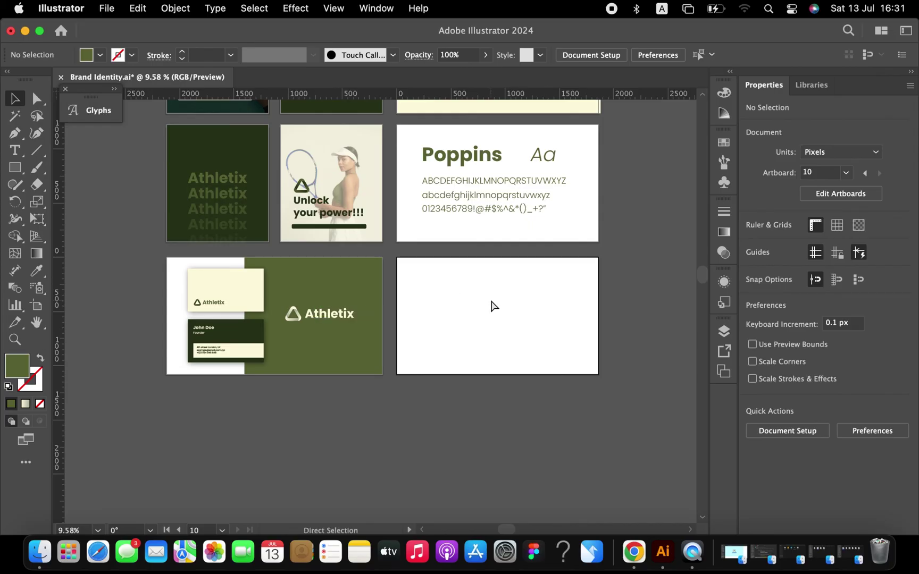
key("super+v")
left_click(553, 396)
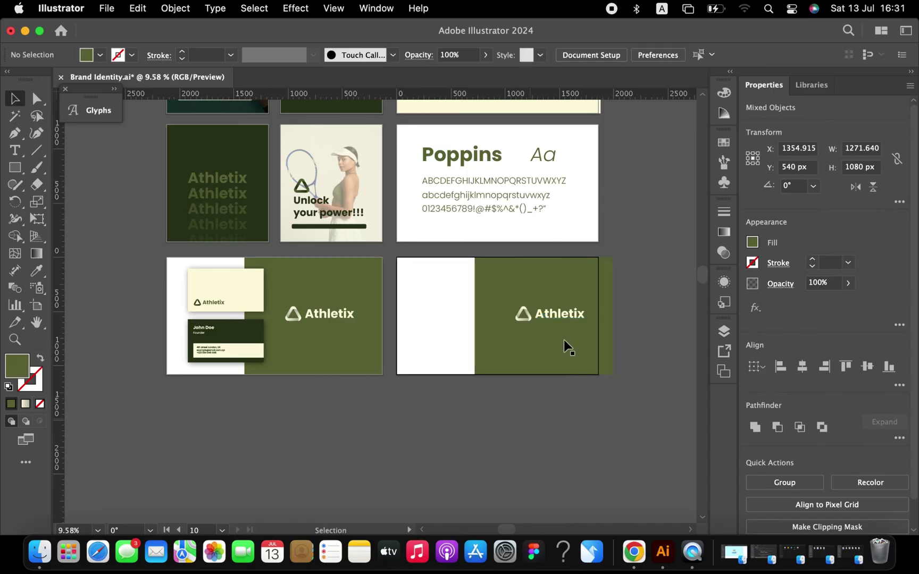
Stretch the copied rectangle to about 1859 × 1080 px to cover the artboard and fill it with the wordmark pattern artboard's dark green
left_click(515, 347)
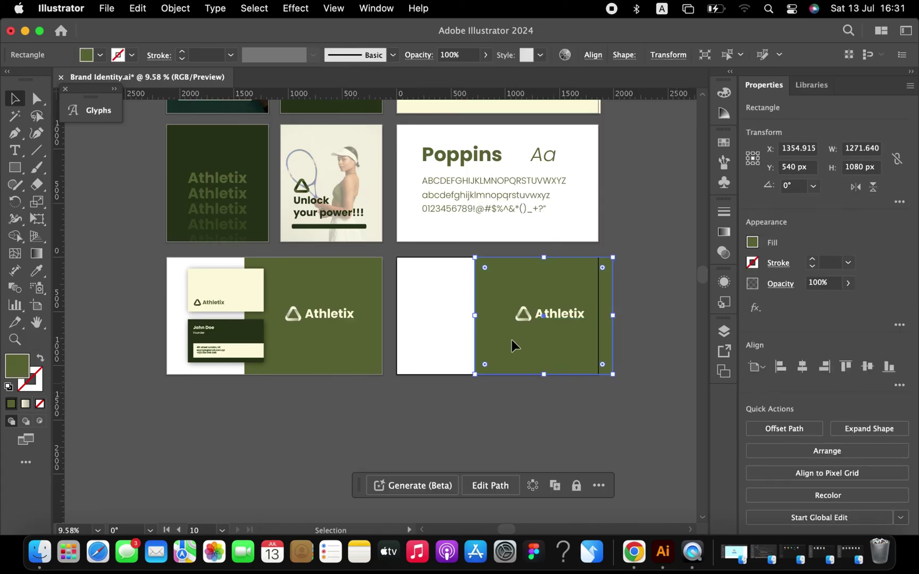
left_click_drag(475, 318, 396, 313)
left_click(559, 316)
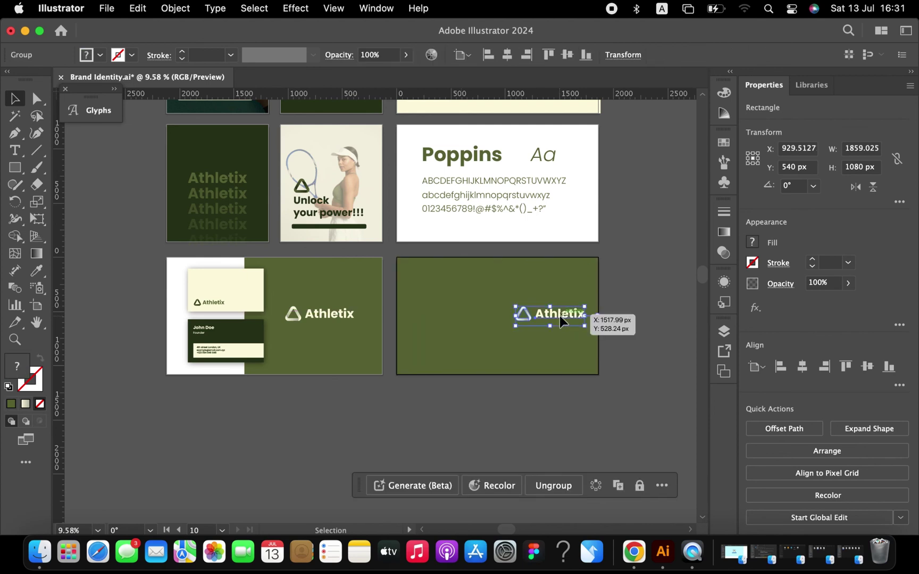
left_click(457, 315)
key("i")
left_click(242, 140)
key("v")
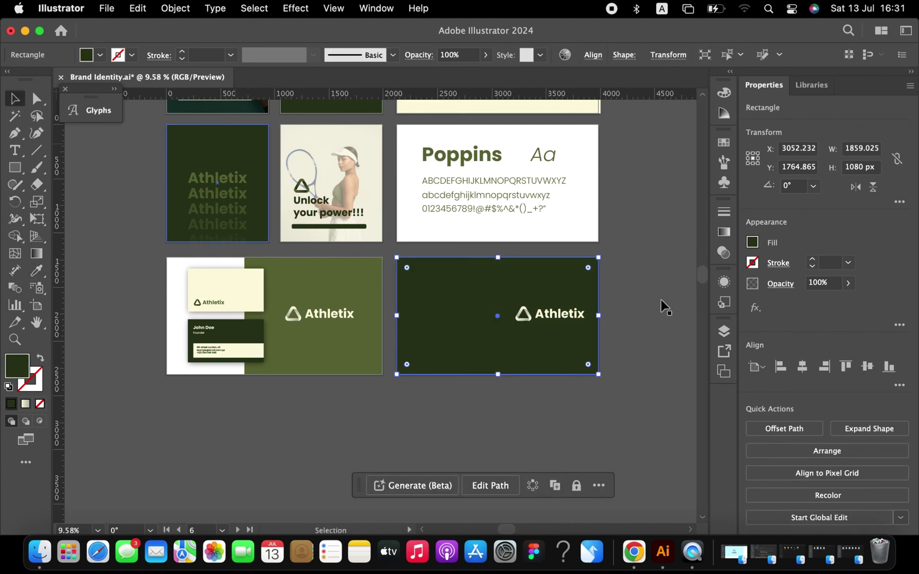
left_click(663, 308)
Delete the Athletix wordmark from the copied logo and centre the remaining triangle icon horizontally and vertically on the artboard
key("a")
left_click(559, 314)
key("Delete")
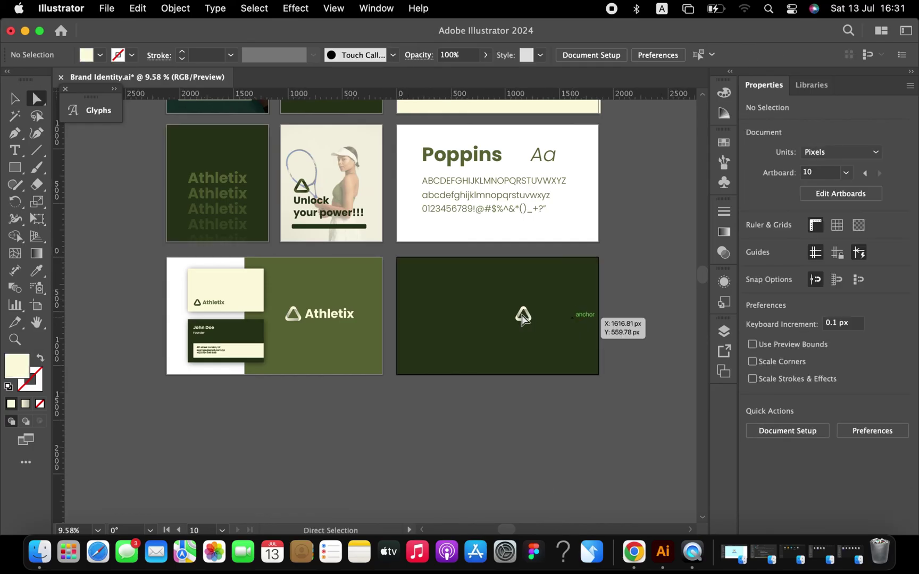
left_click(523, 318)
key("v")
left_click(529, 315)
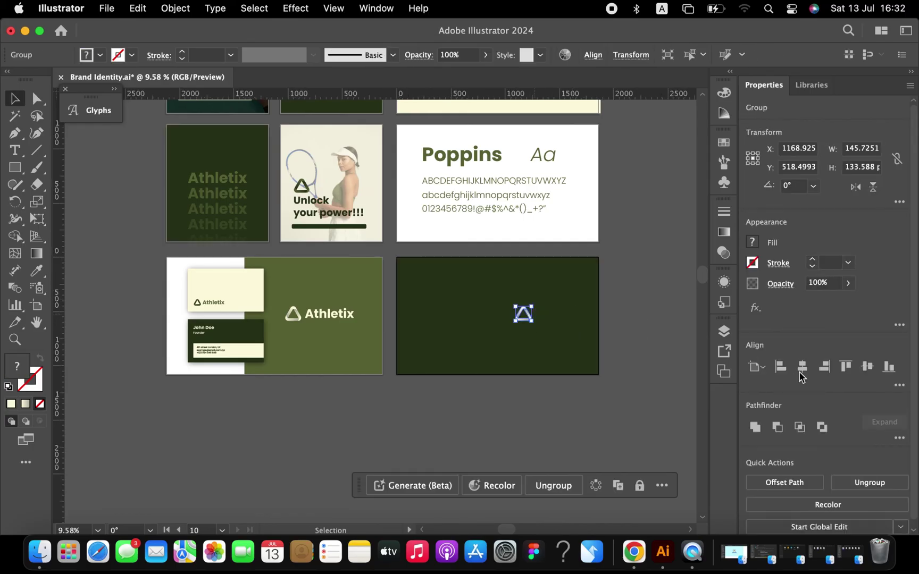
left_click(802, 366)
left_click(867, 367)
Scale the triangle icon down to about 77 px wide and make a new pattern from it
key("super+0")
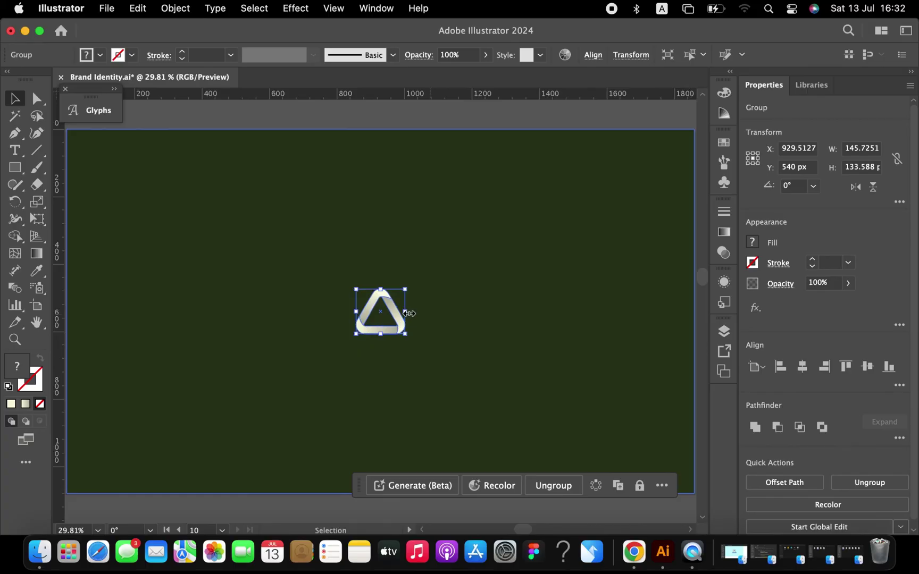
left_click_drag(410, 314, 384, 313)
left_click(178, 8)
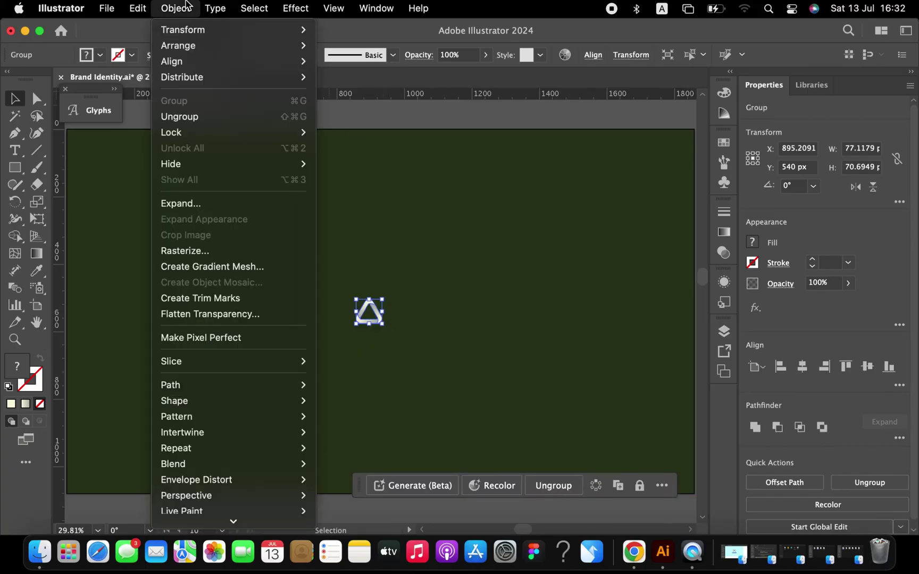
mouse_move(228, 417)
left_click(391, 420)
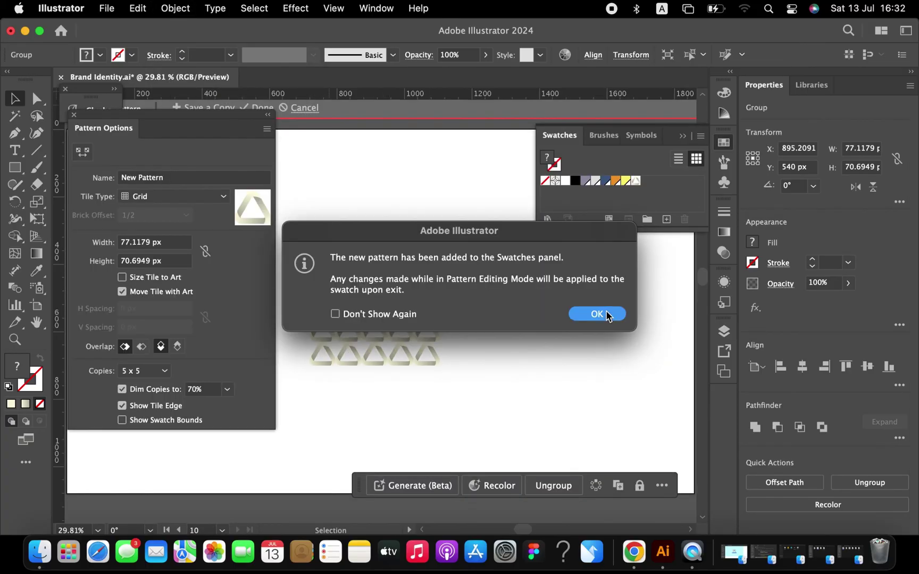
left_click(607, 314)
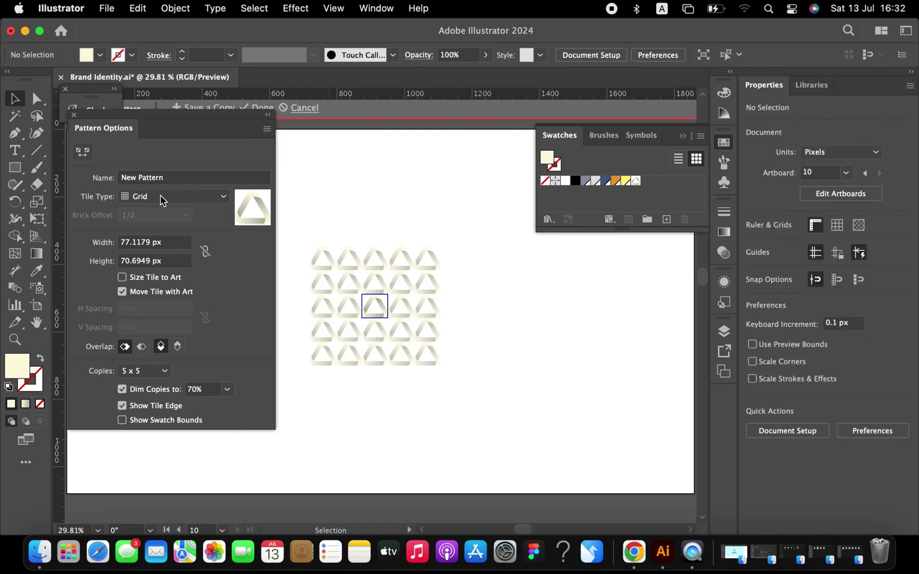
Set the pattern's tile type to Brick by Row with a tile width of 79 px and height of 71 px
left_click(161, 197)
left_click(189, 227)
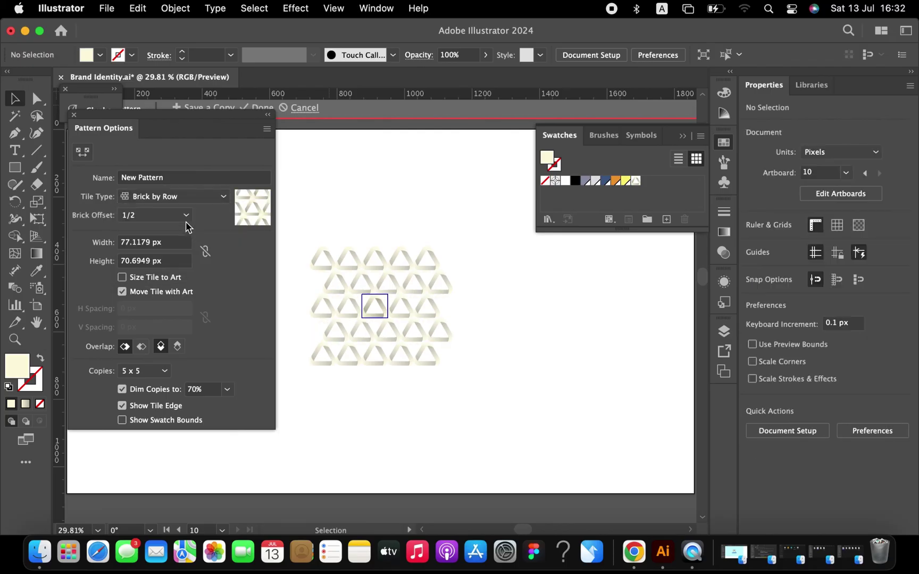
left_click(163, 242)
key("super+a")
type("79")
key("Tab")
type("72")
key("Return")
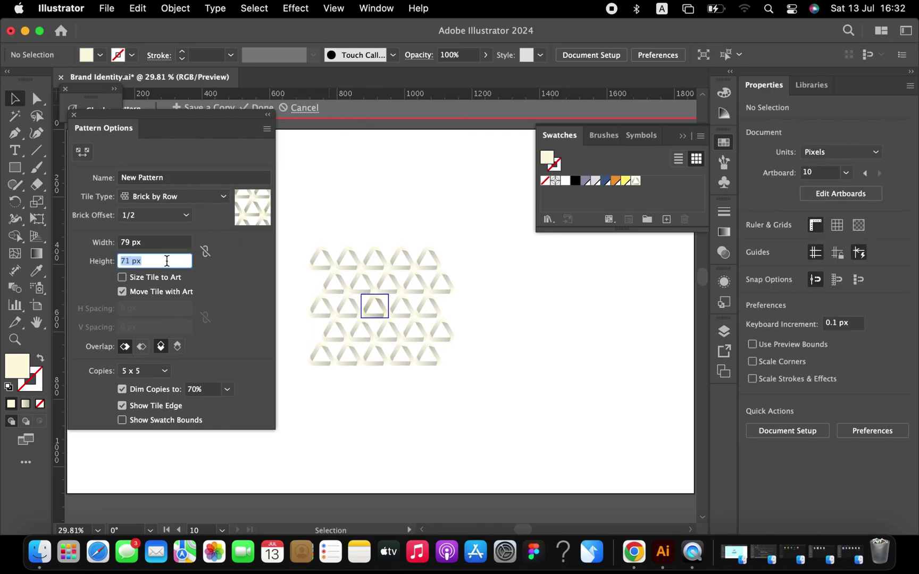
Set the pattern tile's height to 73 px, increase its width slightly, and show the copies as 9 x 9
key("Up")
left_click(171, 242)
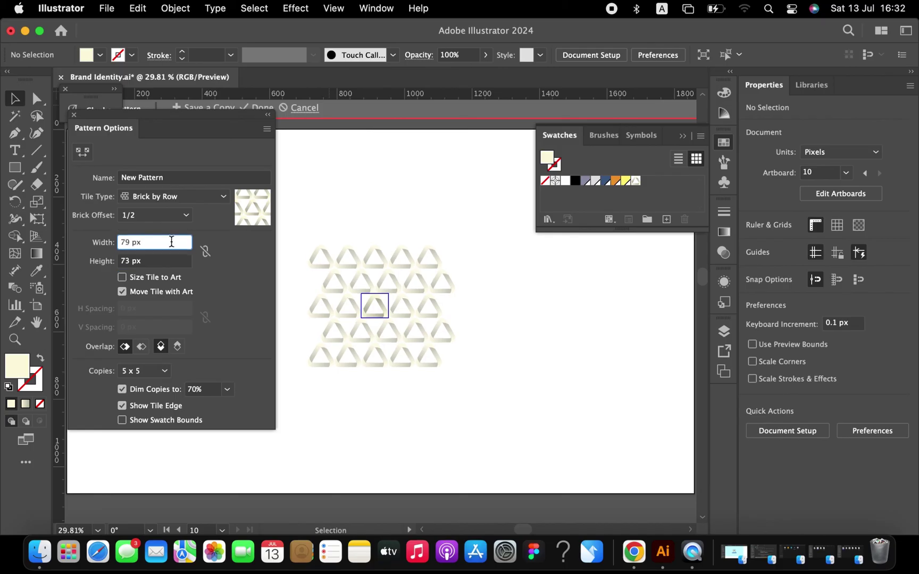
key("Up")
key("Up")
left_click(158, 365)
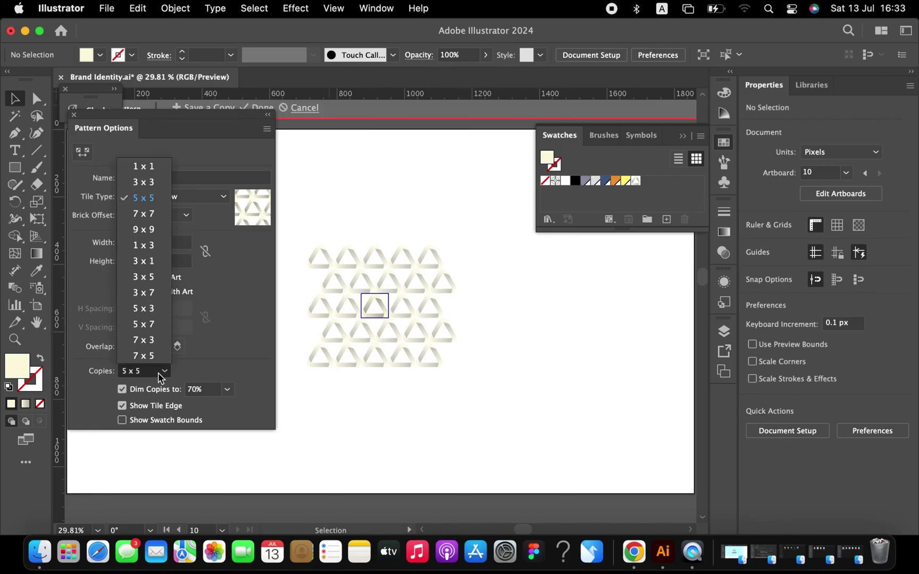
left_click(153, 235)
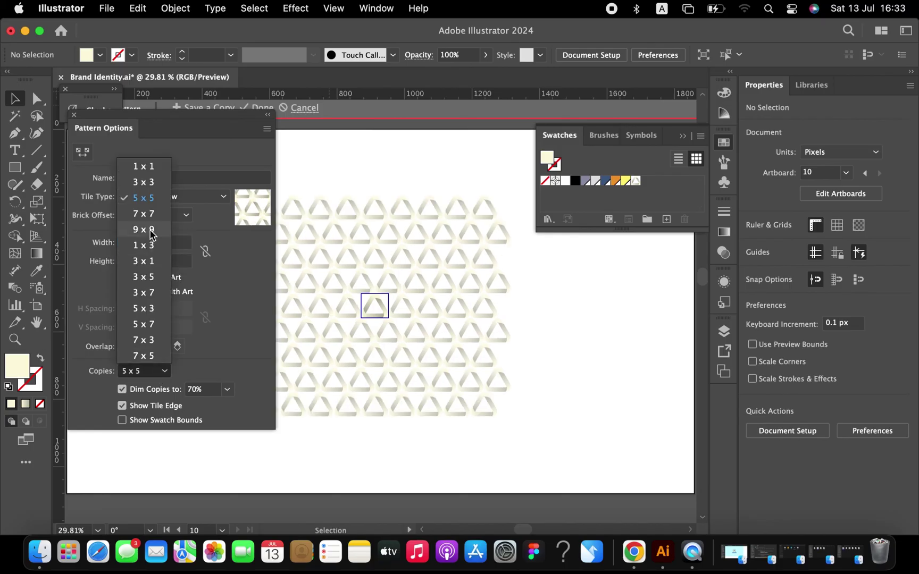
Finish editing the triangle pattern and delete the original triangle icon from the dark green artboard
left_click(259, 110)
left_click(367, 311)
key("Delete")
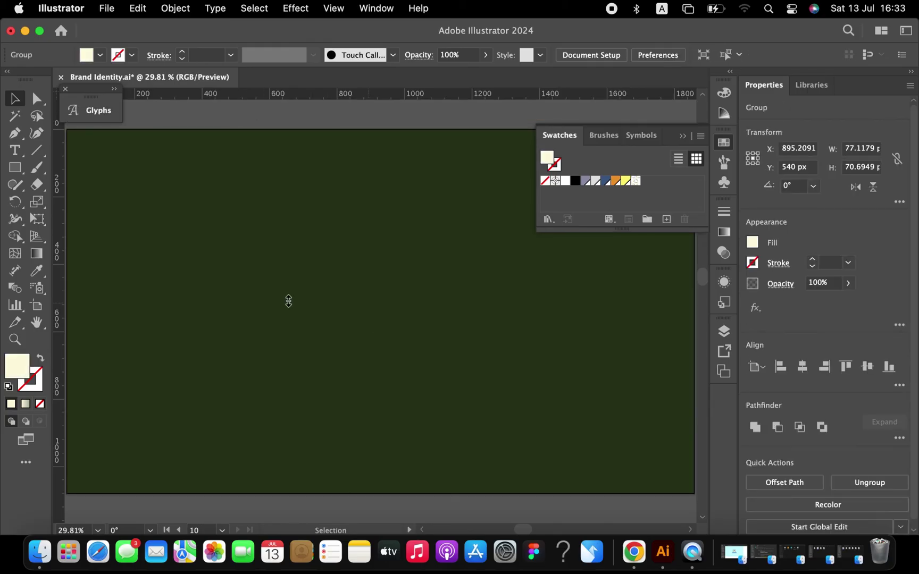
left_click(287, 305)
left_click(322, 120)
Draw a rectangle about 1859 × 1080 px over the dark green artboard and fill it with the new triangle pattern swatch
key("super+minus")
key("super+minus")
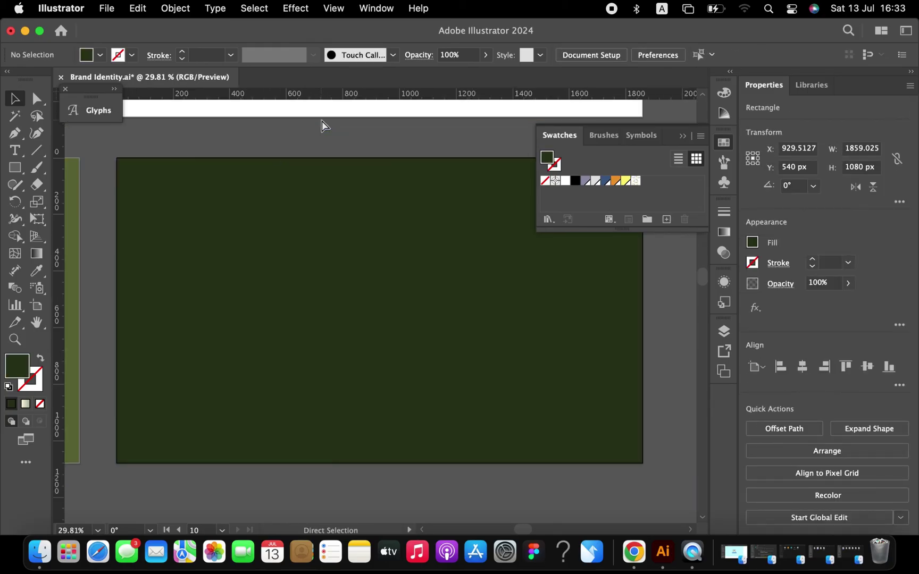
key("m")
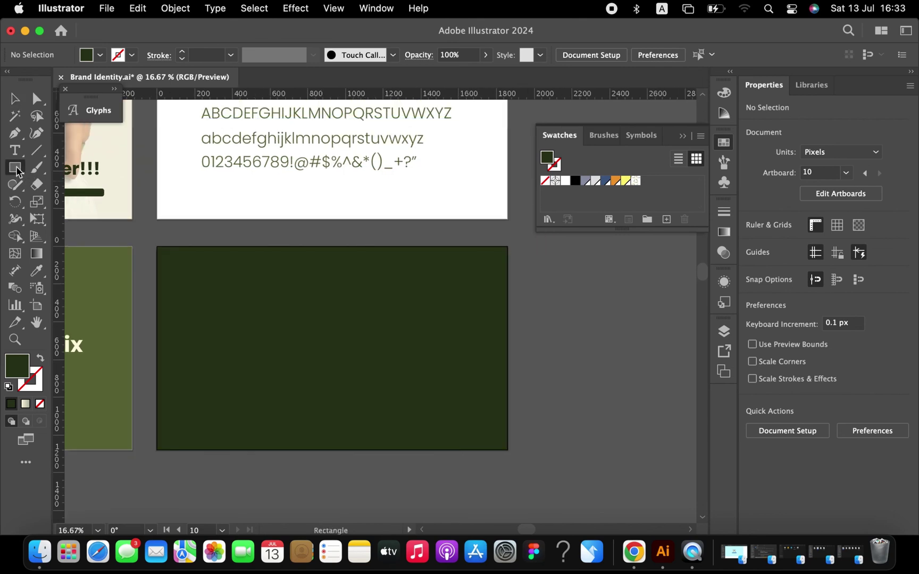
mouse_move(158, 247)
left_mouse_down()
mouse_move(441, 394)
mouse_move(508, 450)
left_mouse_up()
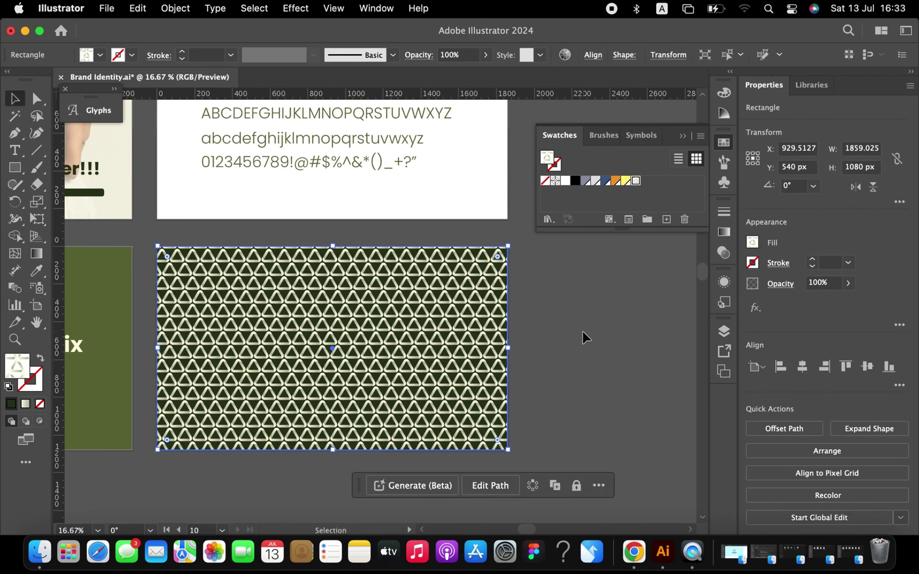
key("v")
left_click(583, 331)
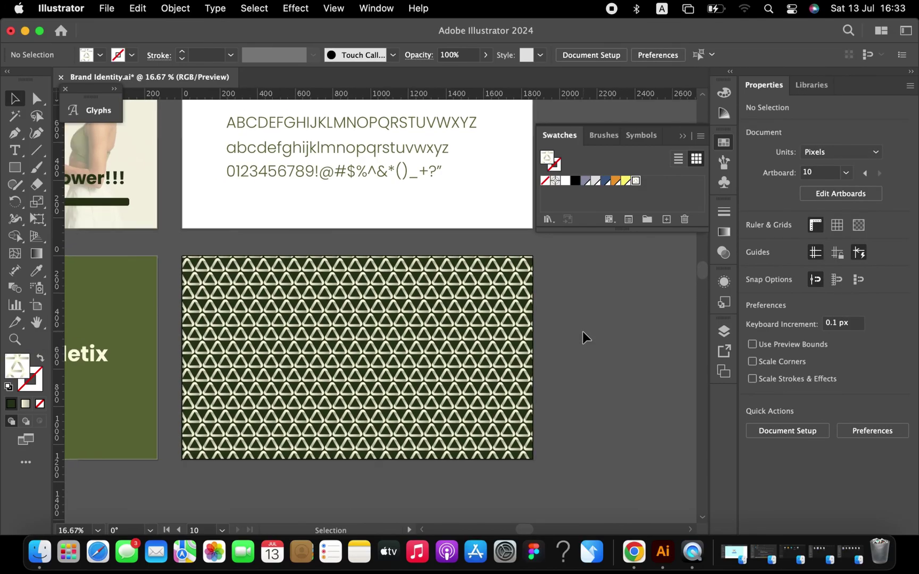
scroll(582, 331, "down", 5)
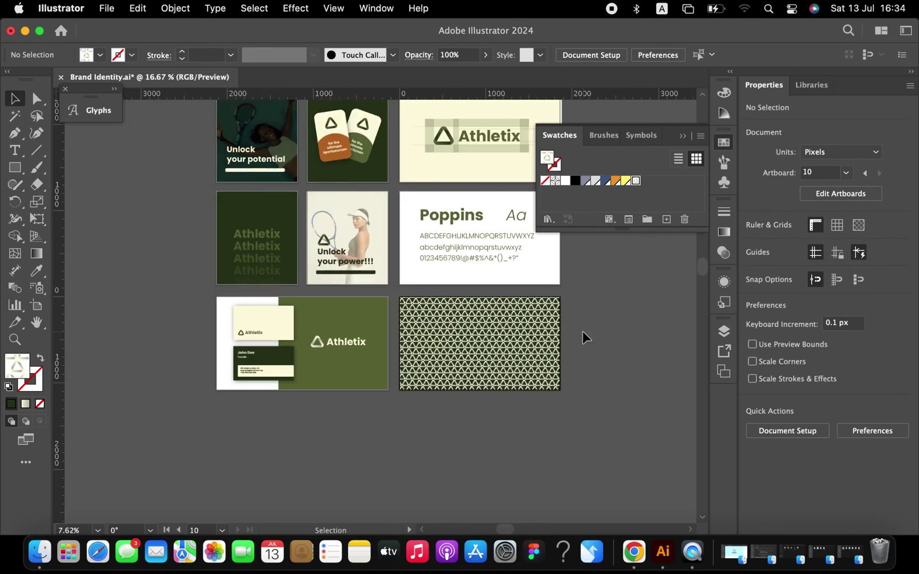
scroll(582, 331, "up", 2)
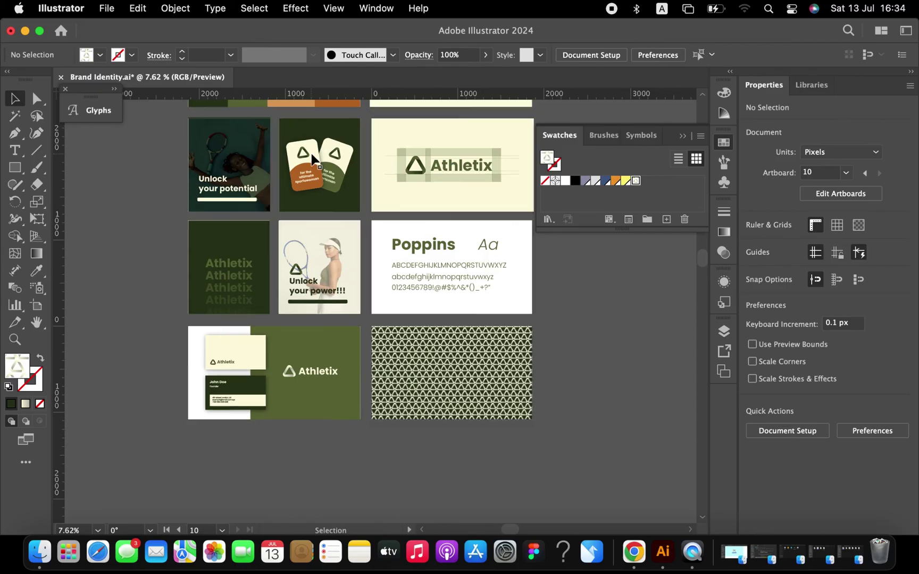
scroll(297, 115, "up", 2)
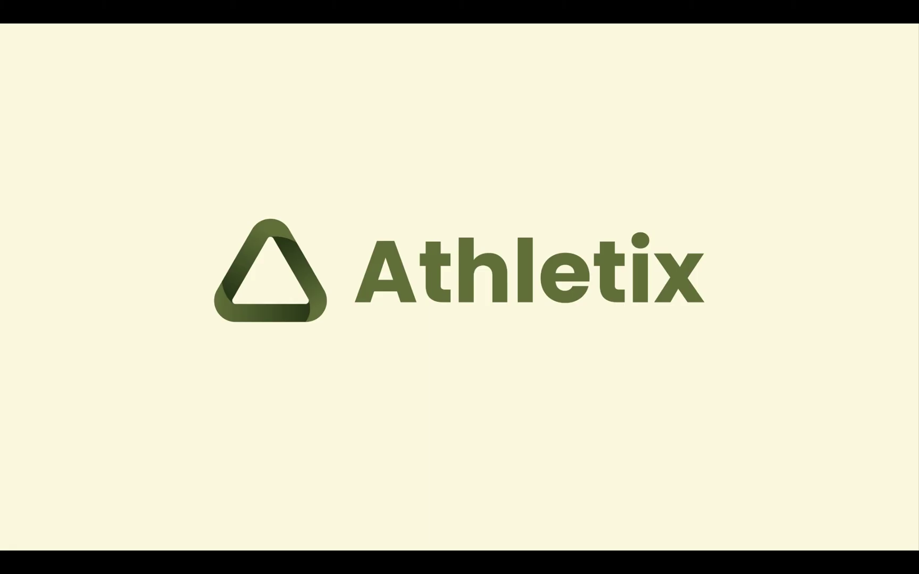